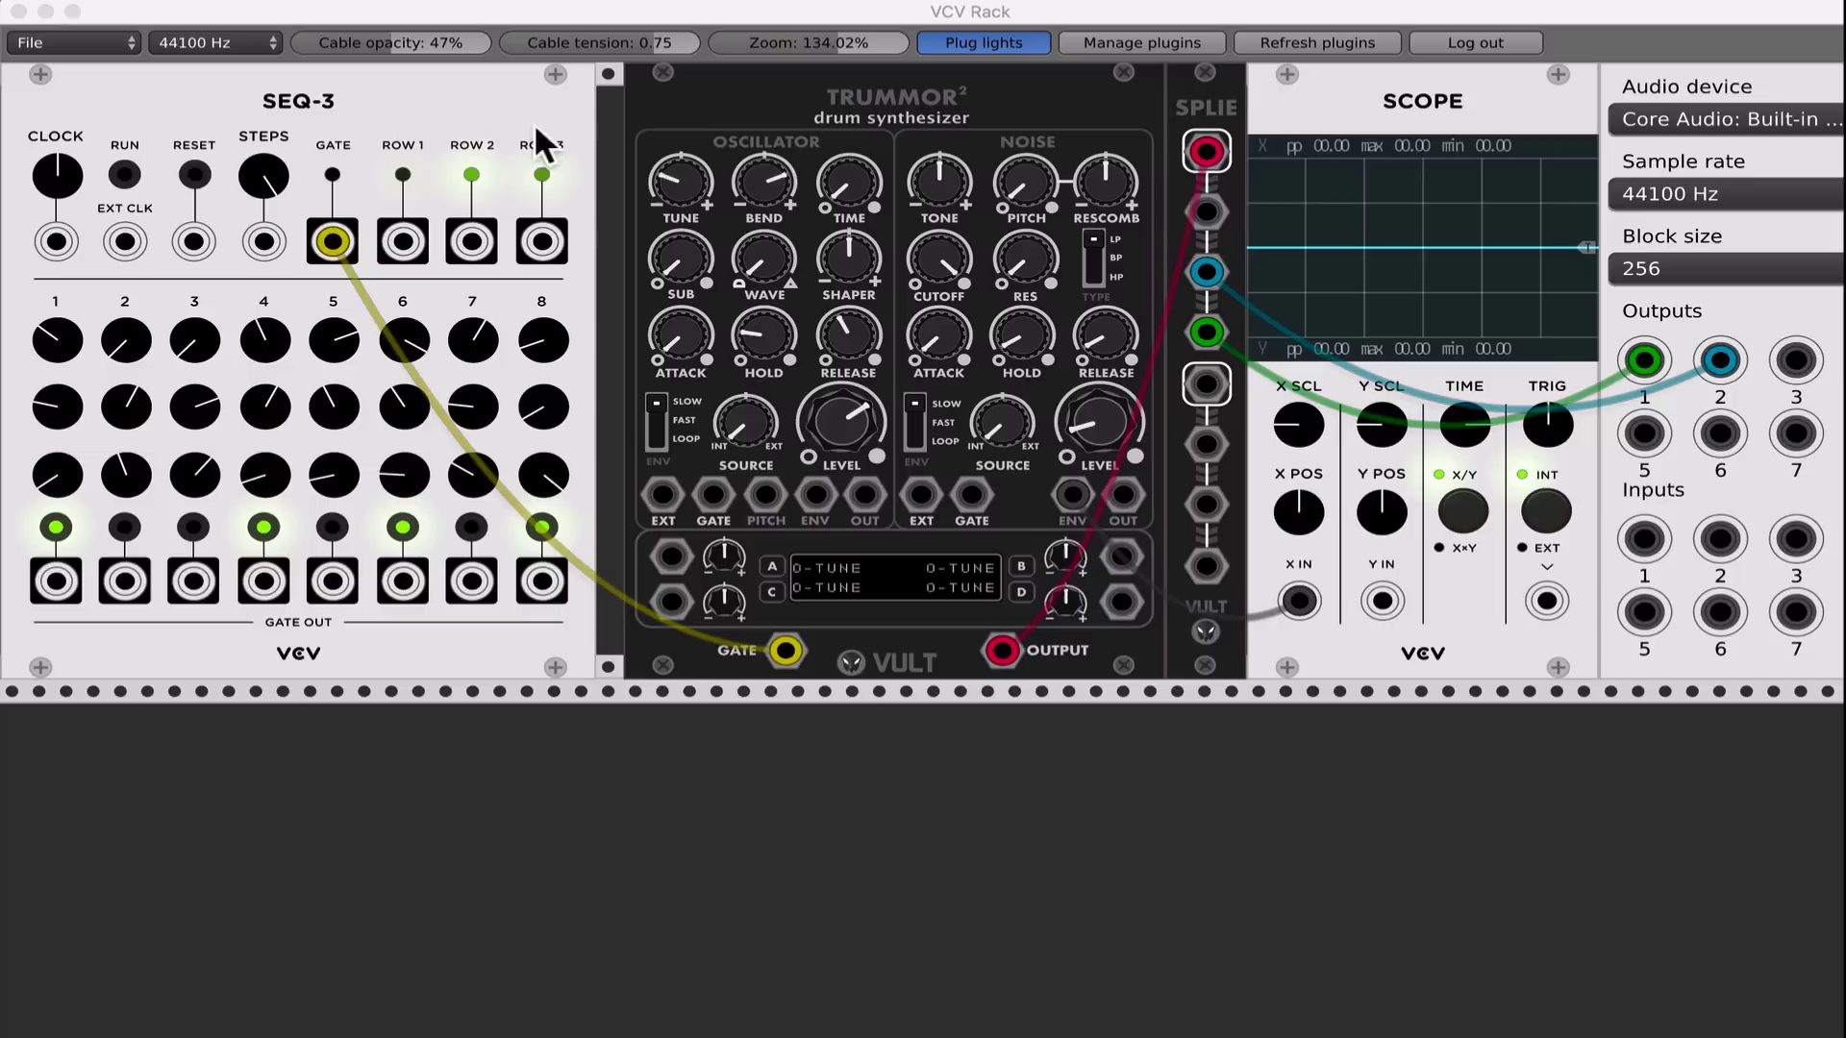
- Start the SEQ-3 sequencer and patch the Trummor's main output into the scope's X input
{"action": "left_click", "coordinate": [122, 173]}
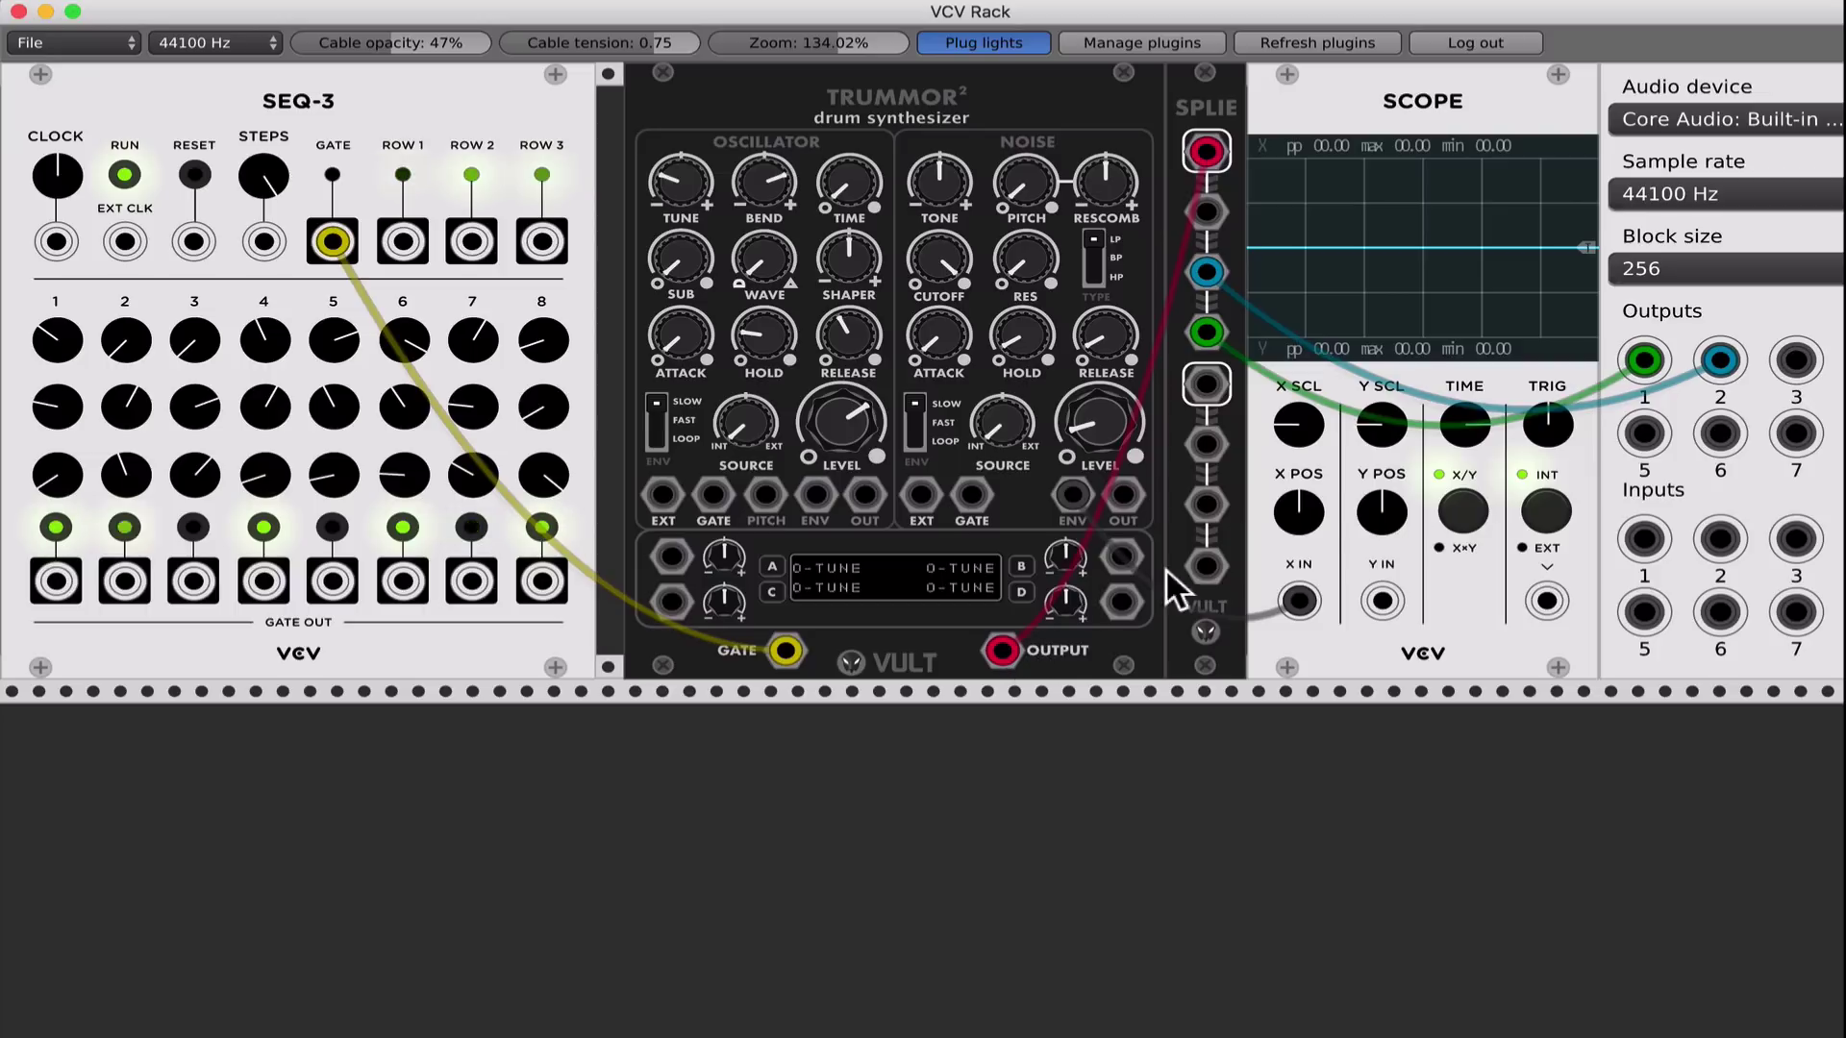
{"action": "left_click_drag", "start_coordinate": [1300, 600], "coordinate": [1002, 650]}
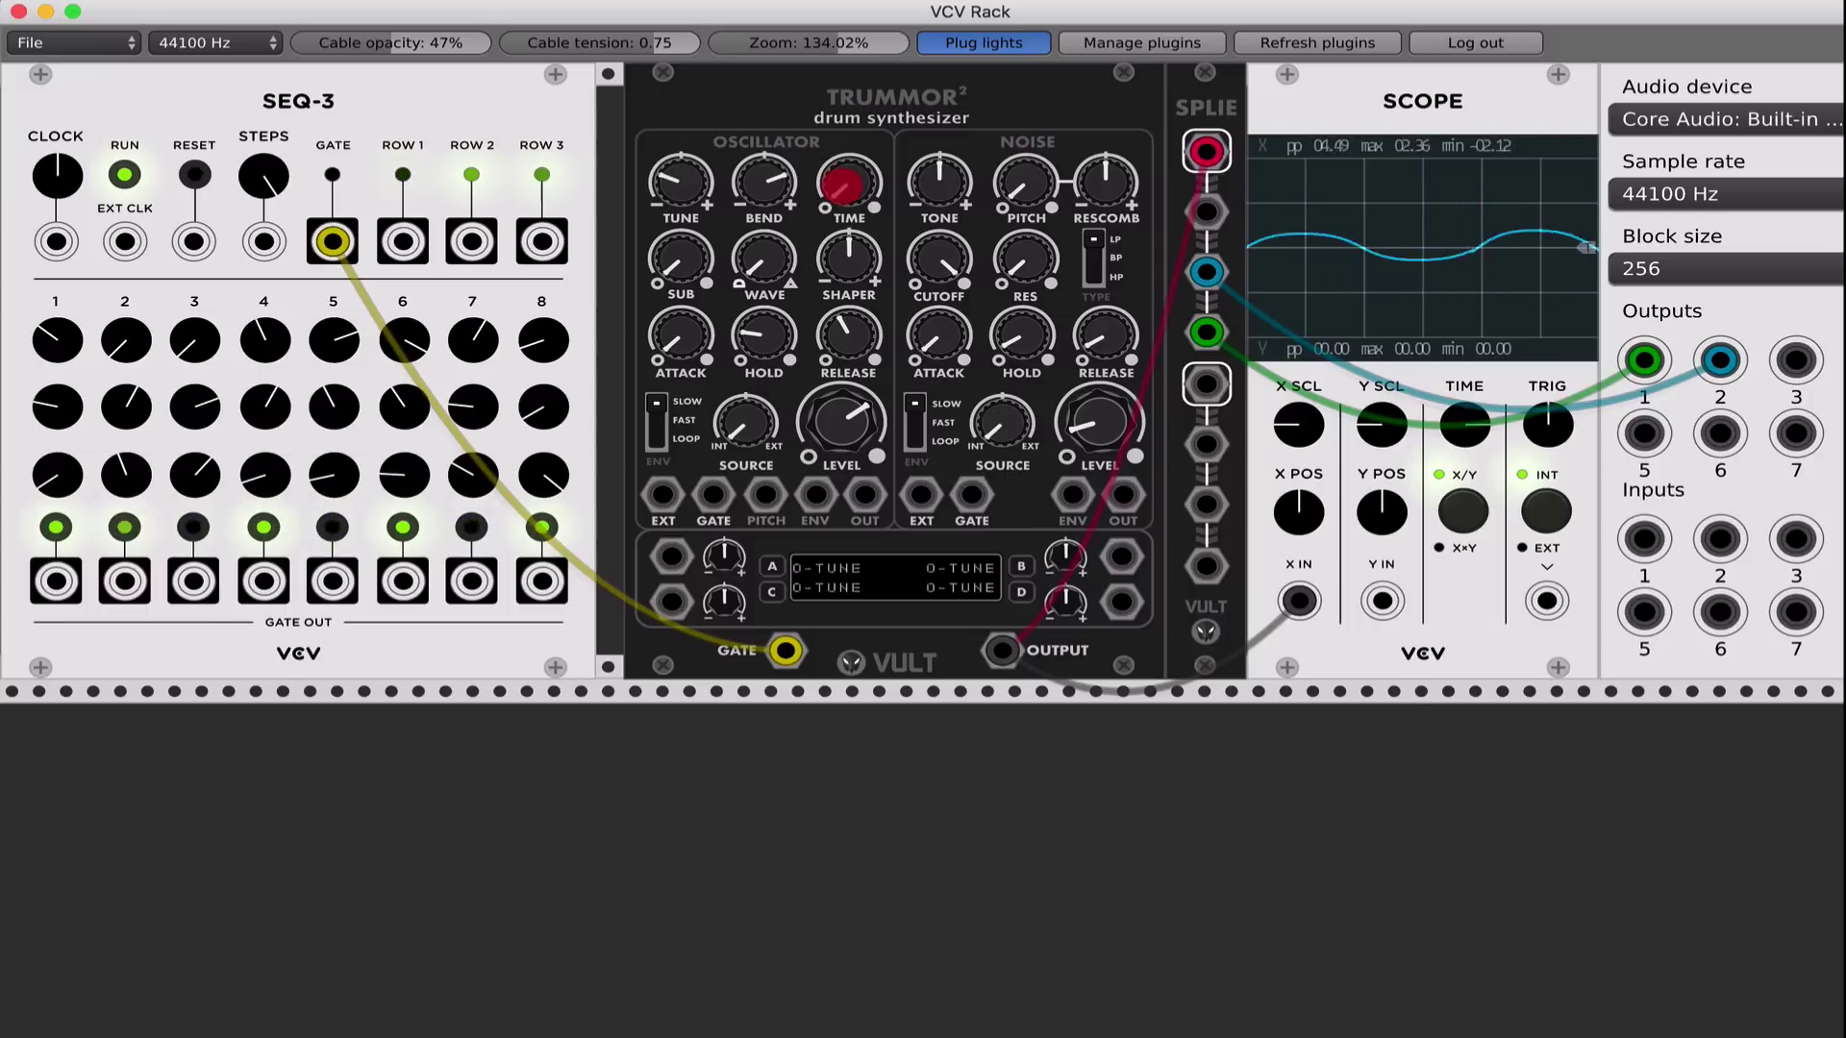
- Adjust the oscillator's pitch Bend and bend Time, and lengthen the oscillator's Release
{"action": "left_click_drag", "start_coordinate": [774, 192], "coordinate": [775, 192]}
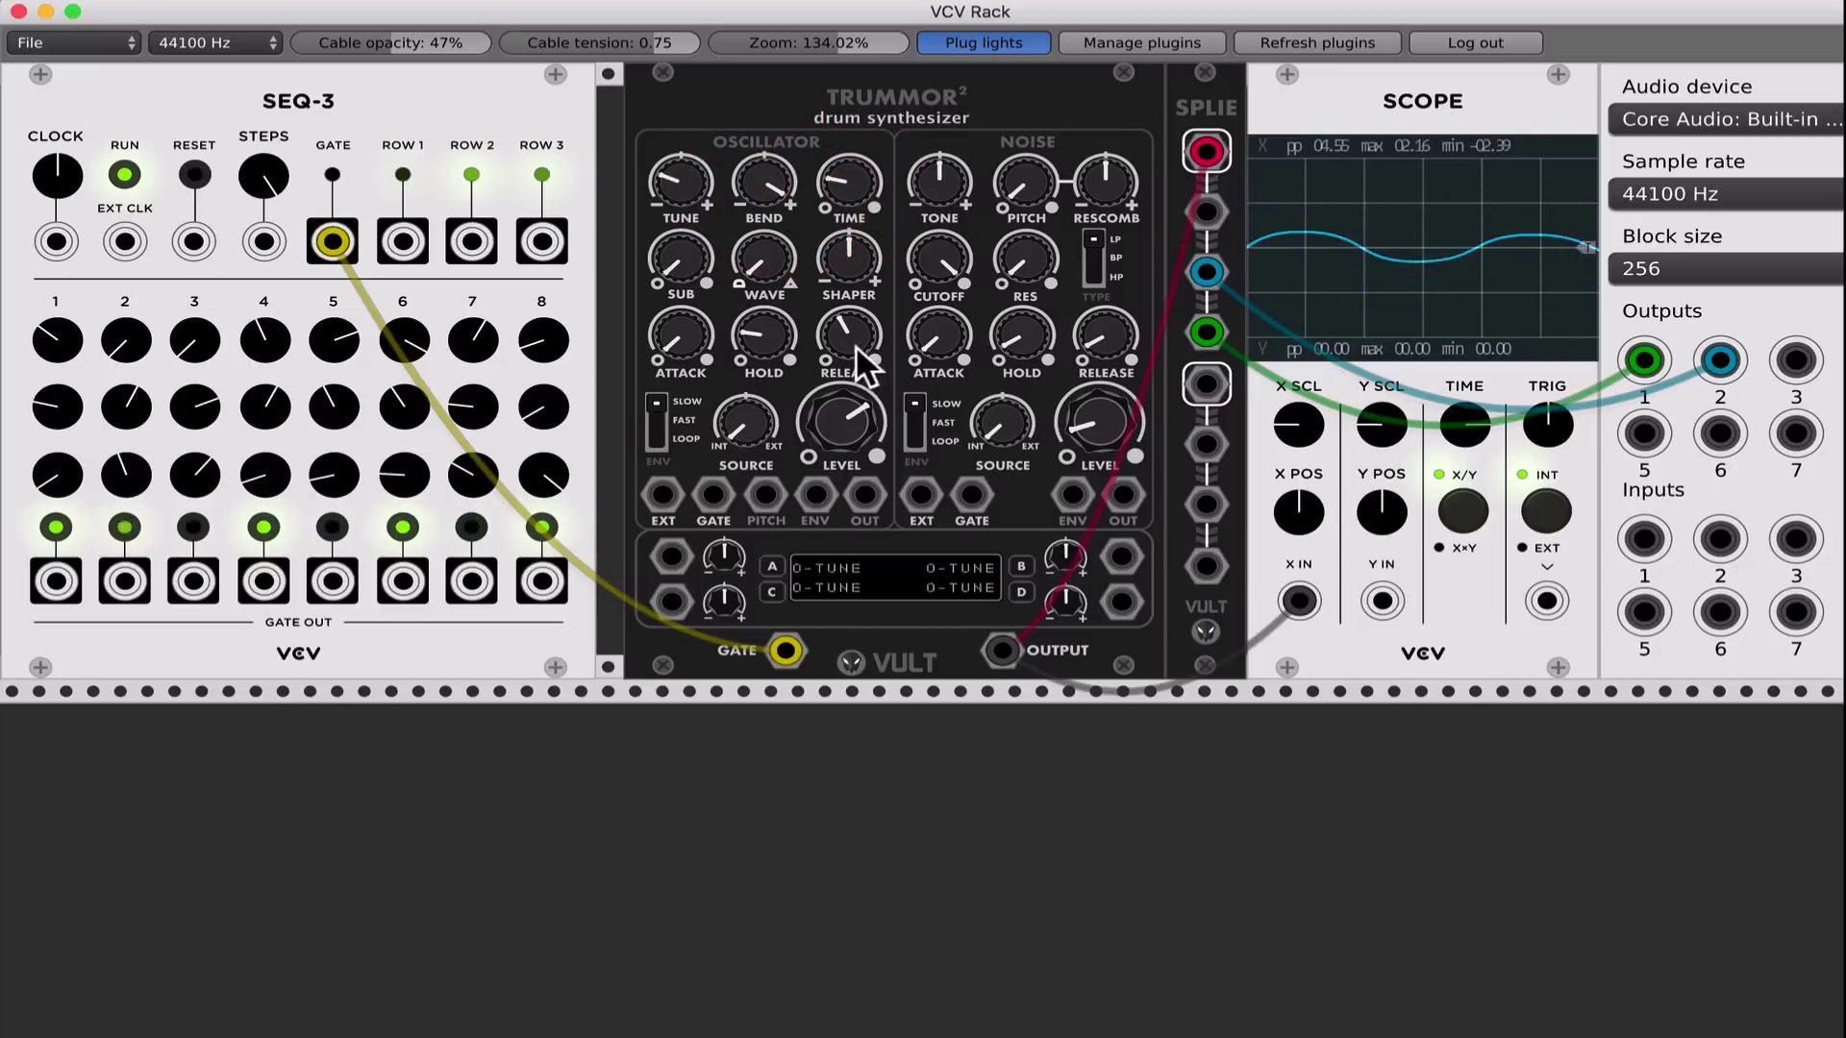
{"action": "left_click_drag", "start_coordinate": [856, 348], "coordinate": [857, 348]}
{"action": "left_click_drag", "start_coordinate": [839, 189], "coordinate": [839, 318]}
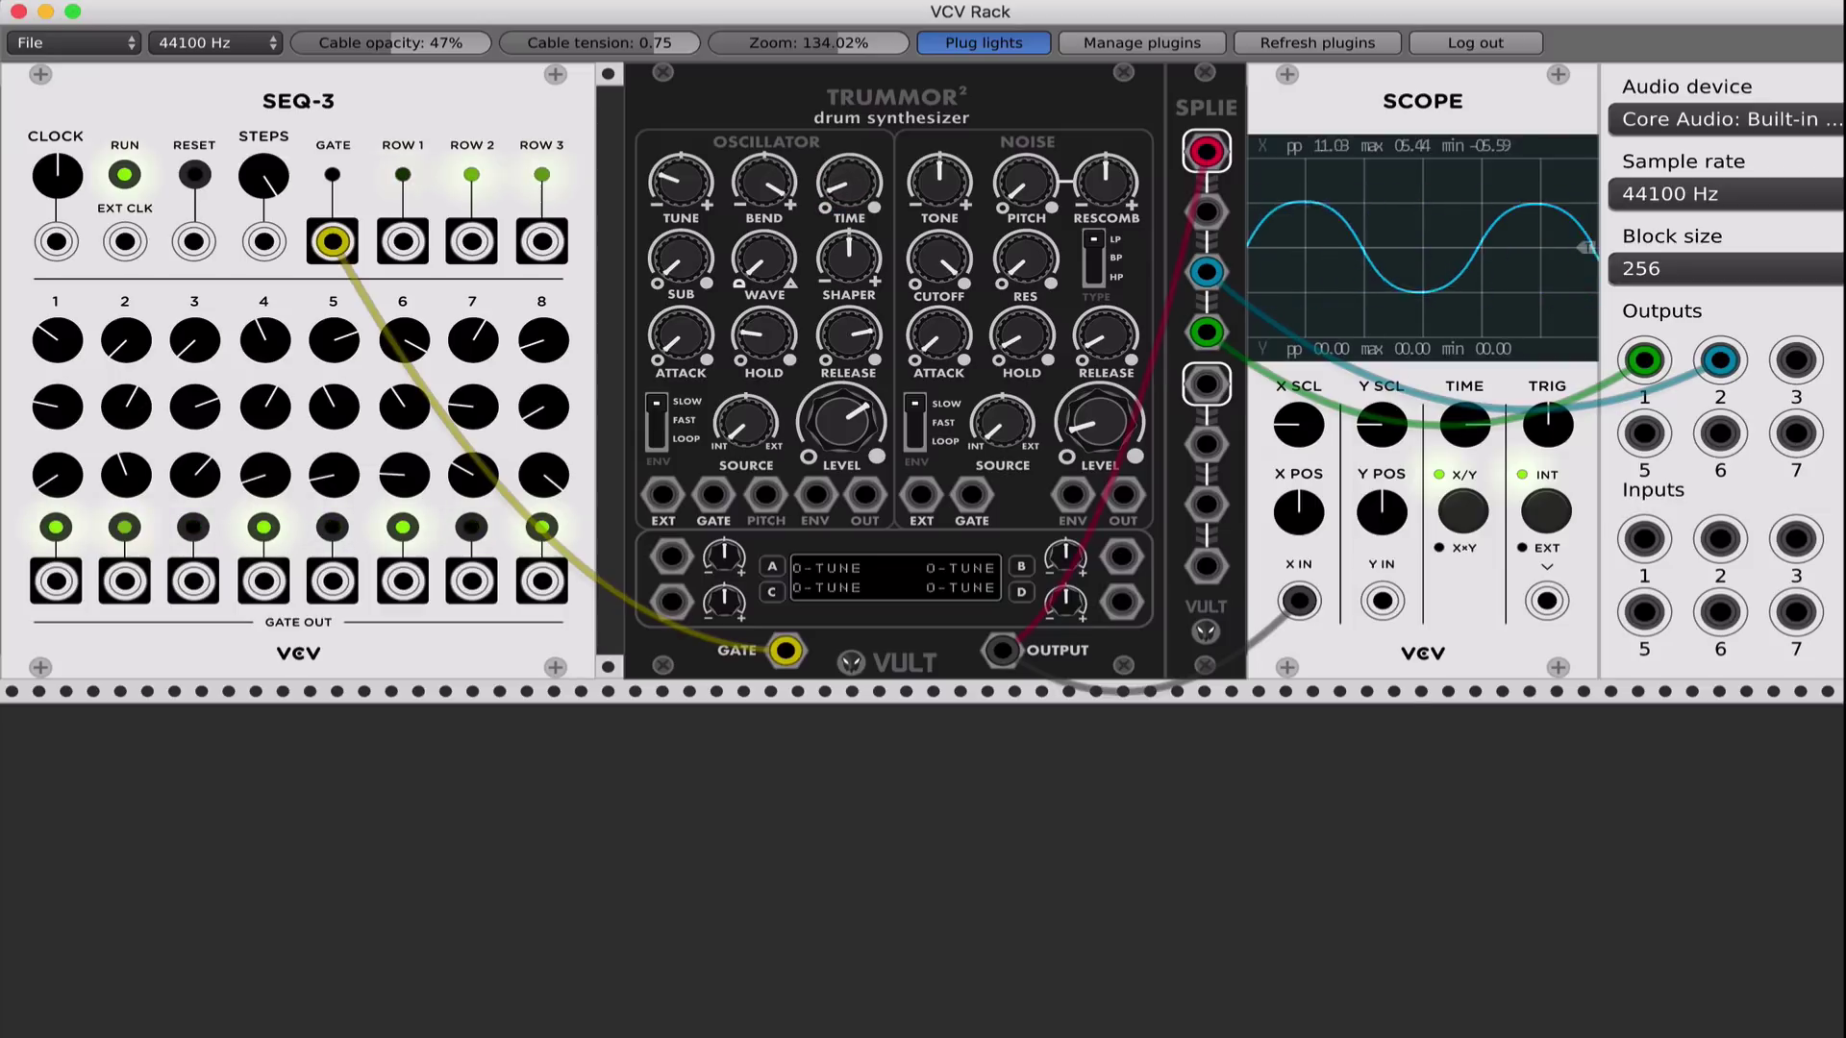
{"action": "left_click_drag", "start_coordinate": [763, 180], "coordinate": [759, 197]}
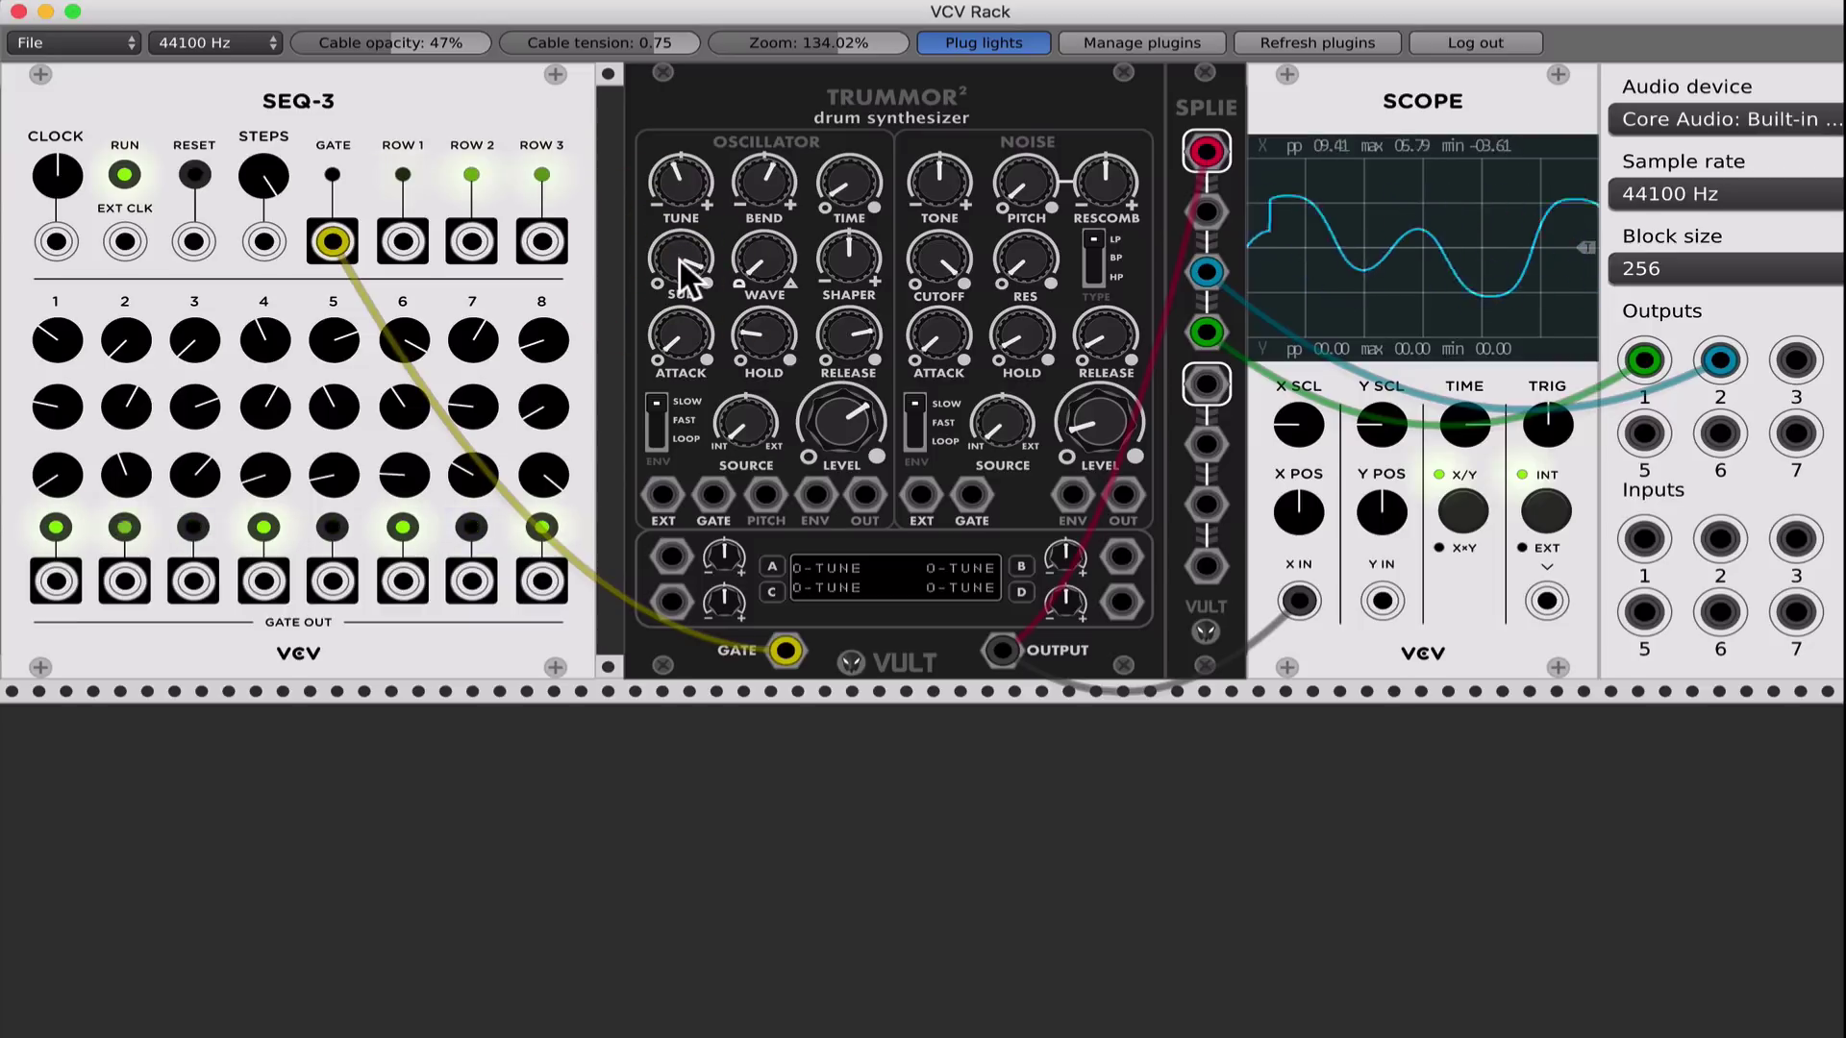
- Adjust the oscillator's Tune and Sub controls and shorten its Release slightly
{"action": "left_click_drag", "start_coordinate": [834, 316], "coordinate": [835, 615]}
{"action": "left_click", "coordinate": [679, 182]}
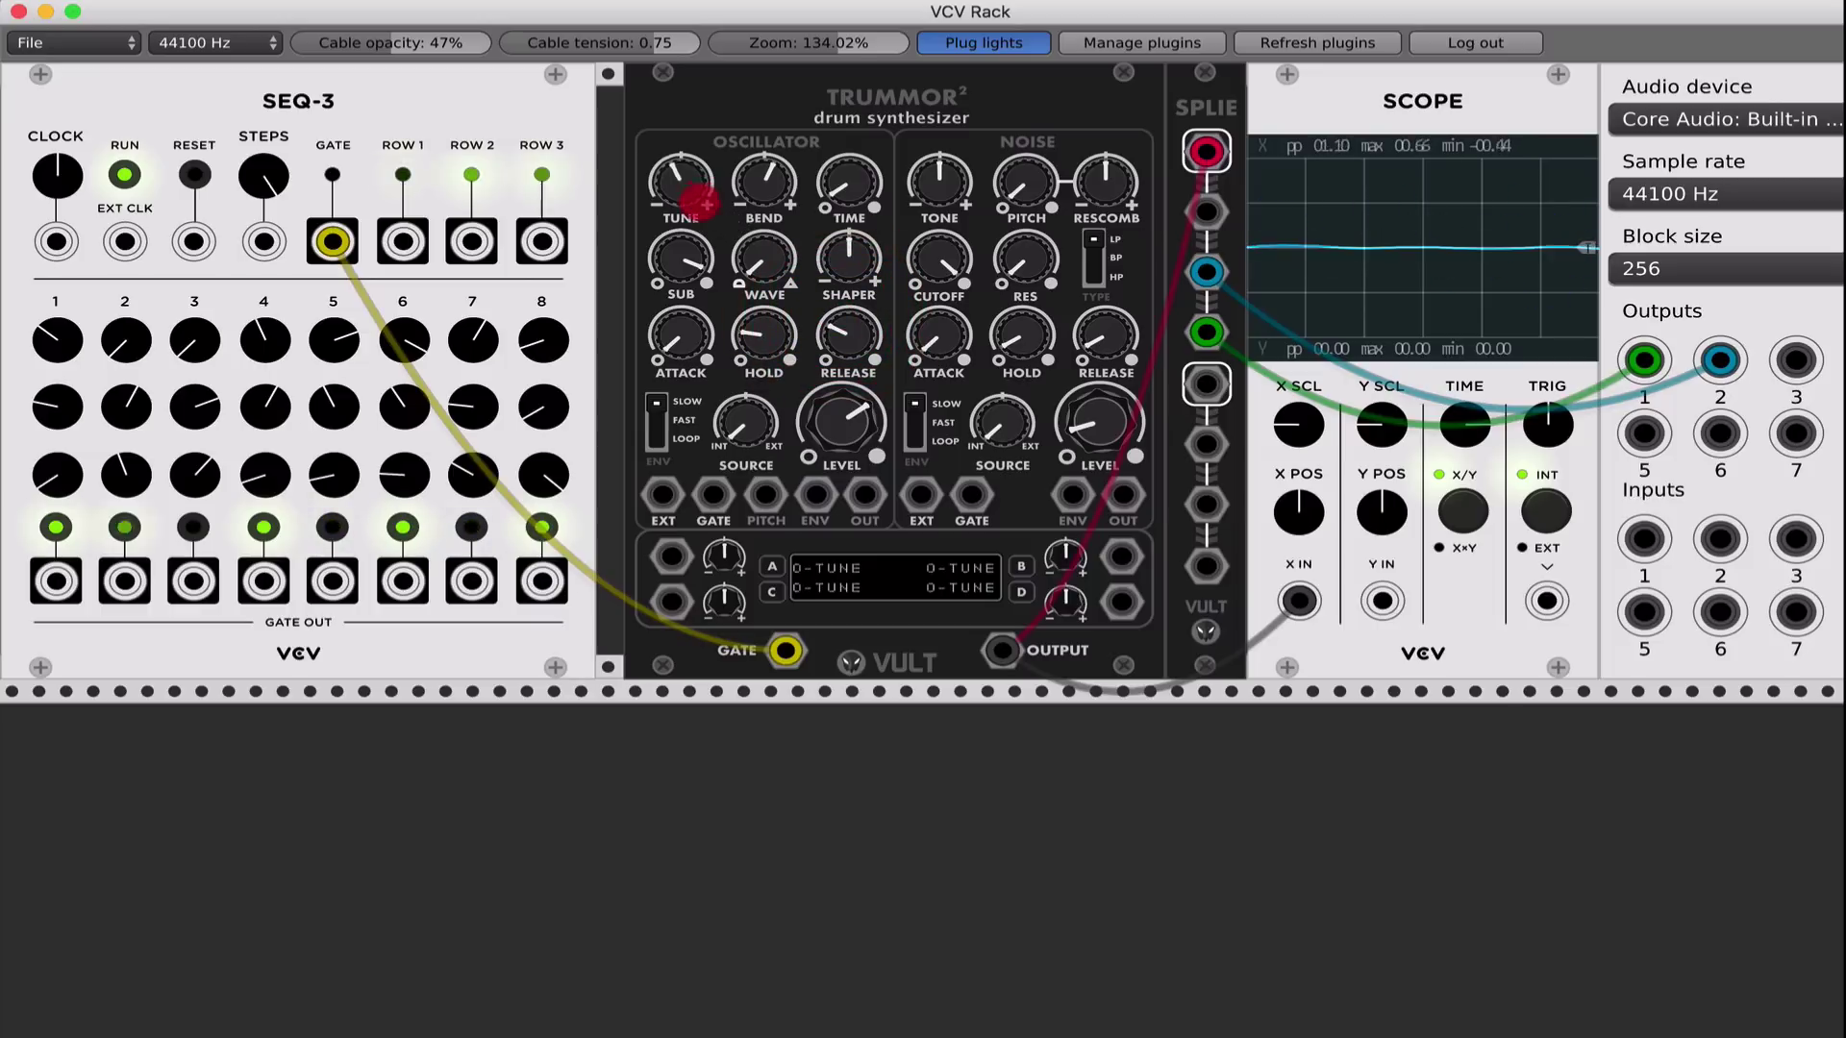
{"action": "left_click_drag", "start_coordinate": [846, 332], "coordinate": [851, 360]}
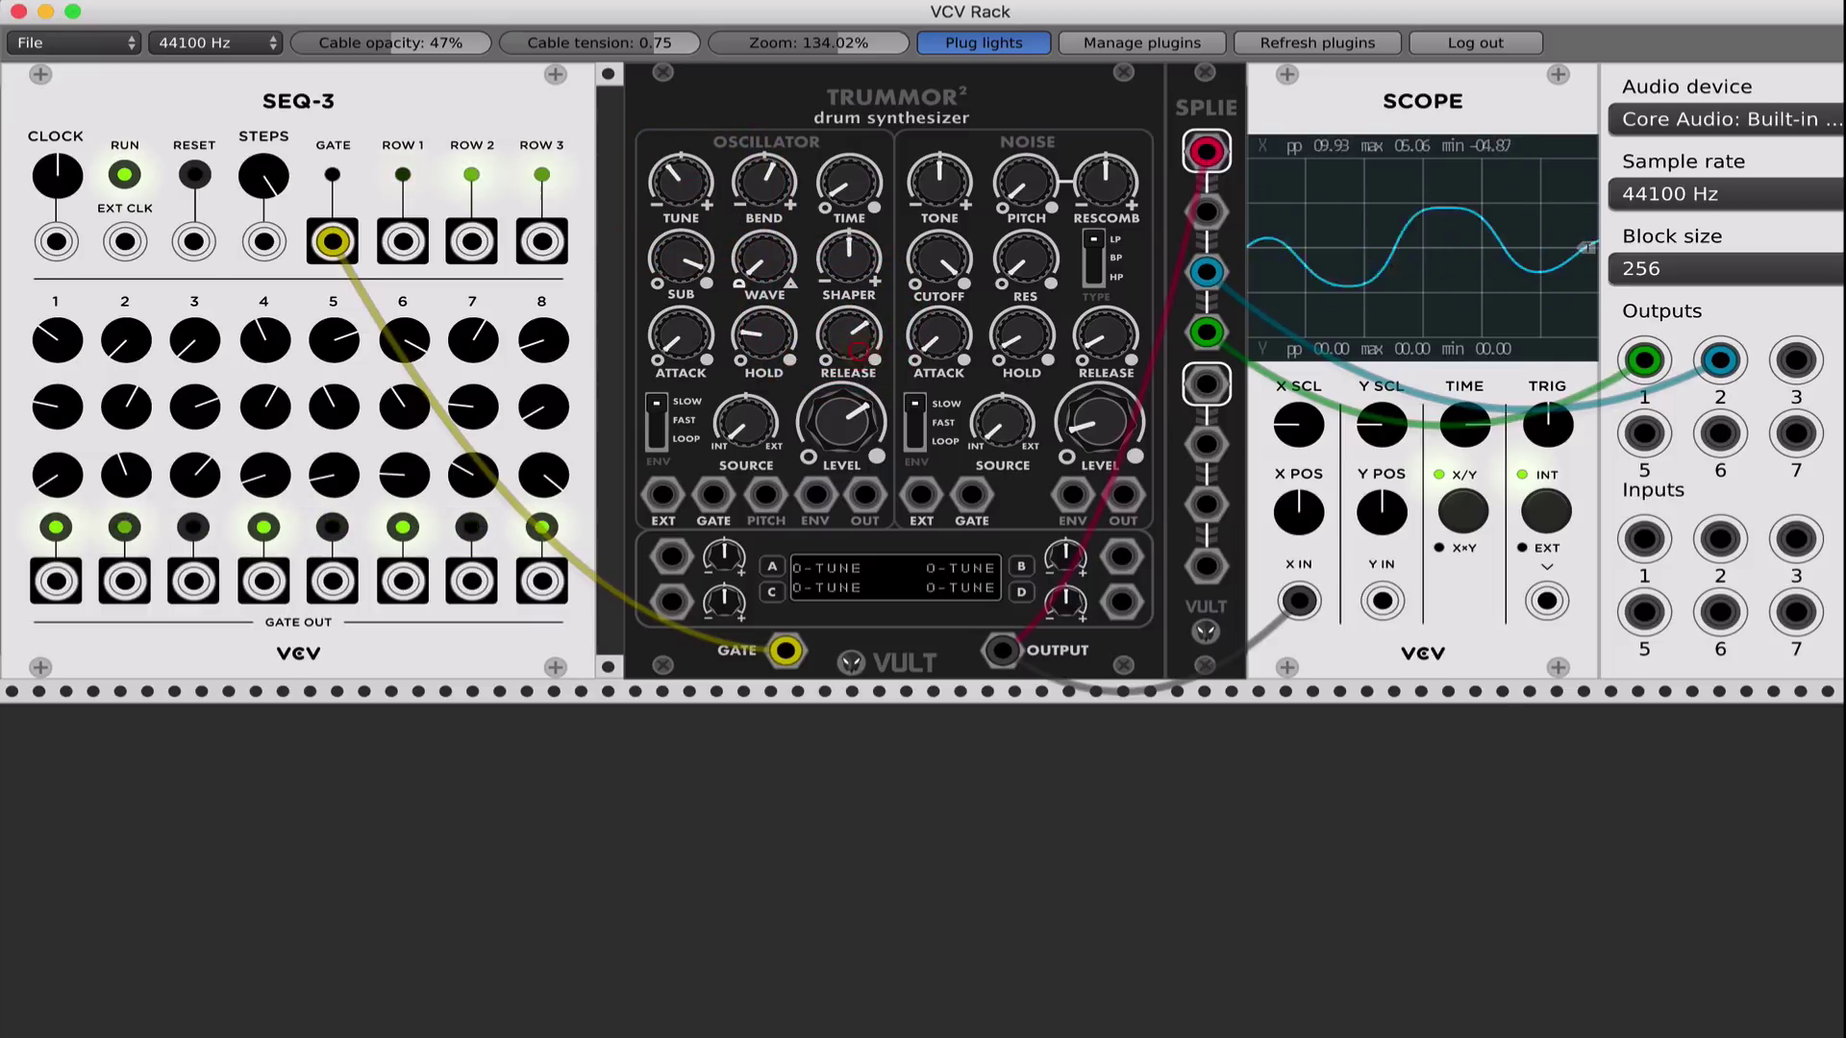
{"action": "left_click_drag", "start_coordinate": [680, 252], "coordinate": [668, 260]}
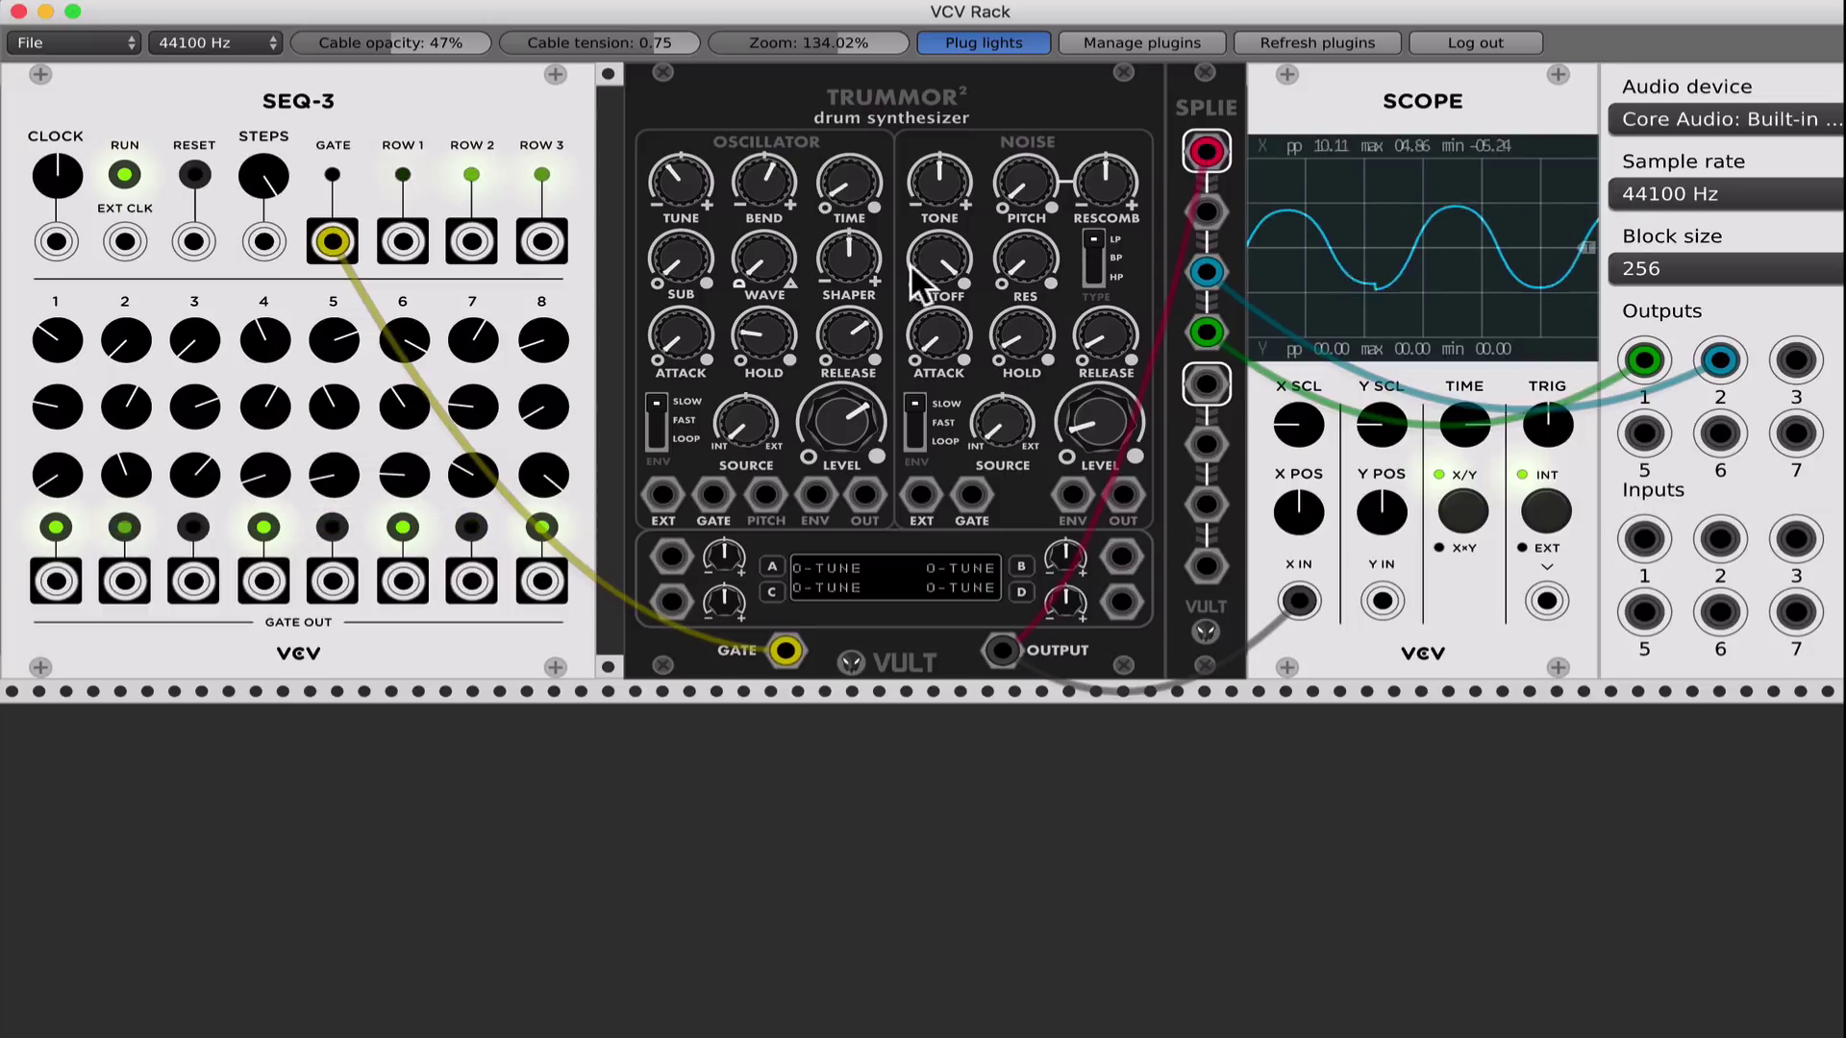
- Try different Wave and Shaper settings on the oscillator to compare the resulting waveforms
{"action": "left_click_drag", "start_coordinate": [755, 256], "coordinate": [757, 178]}
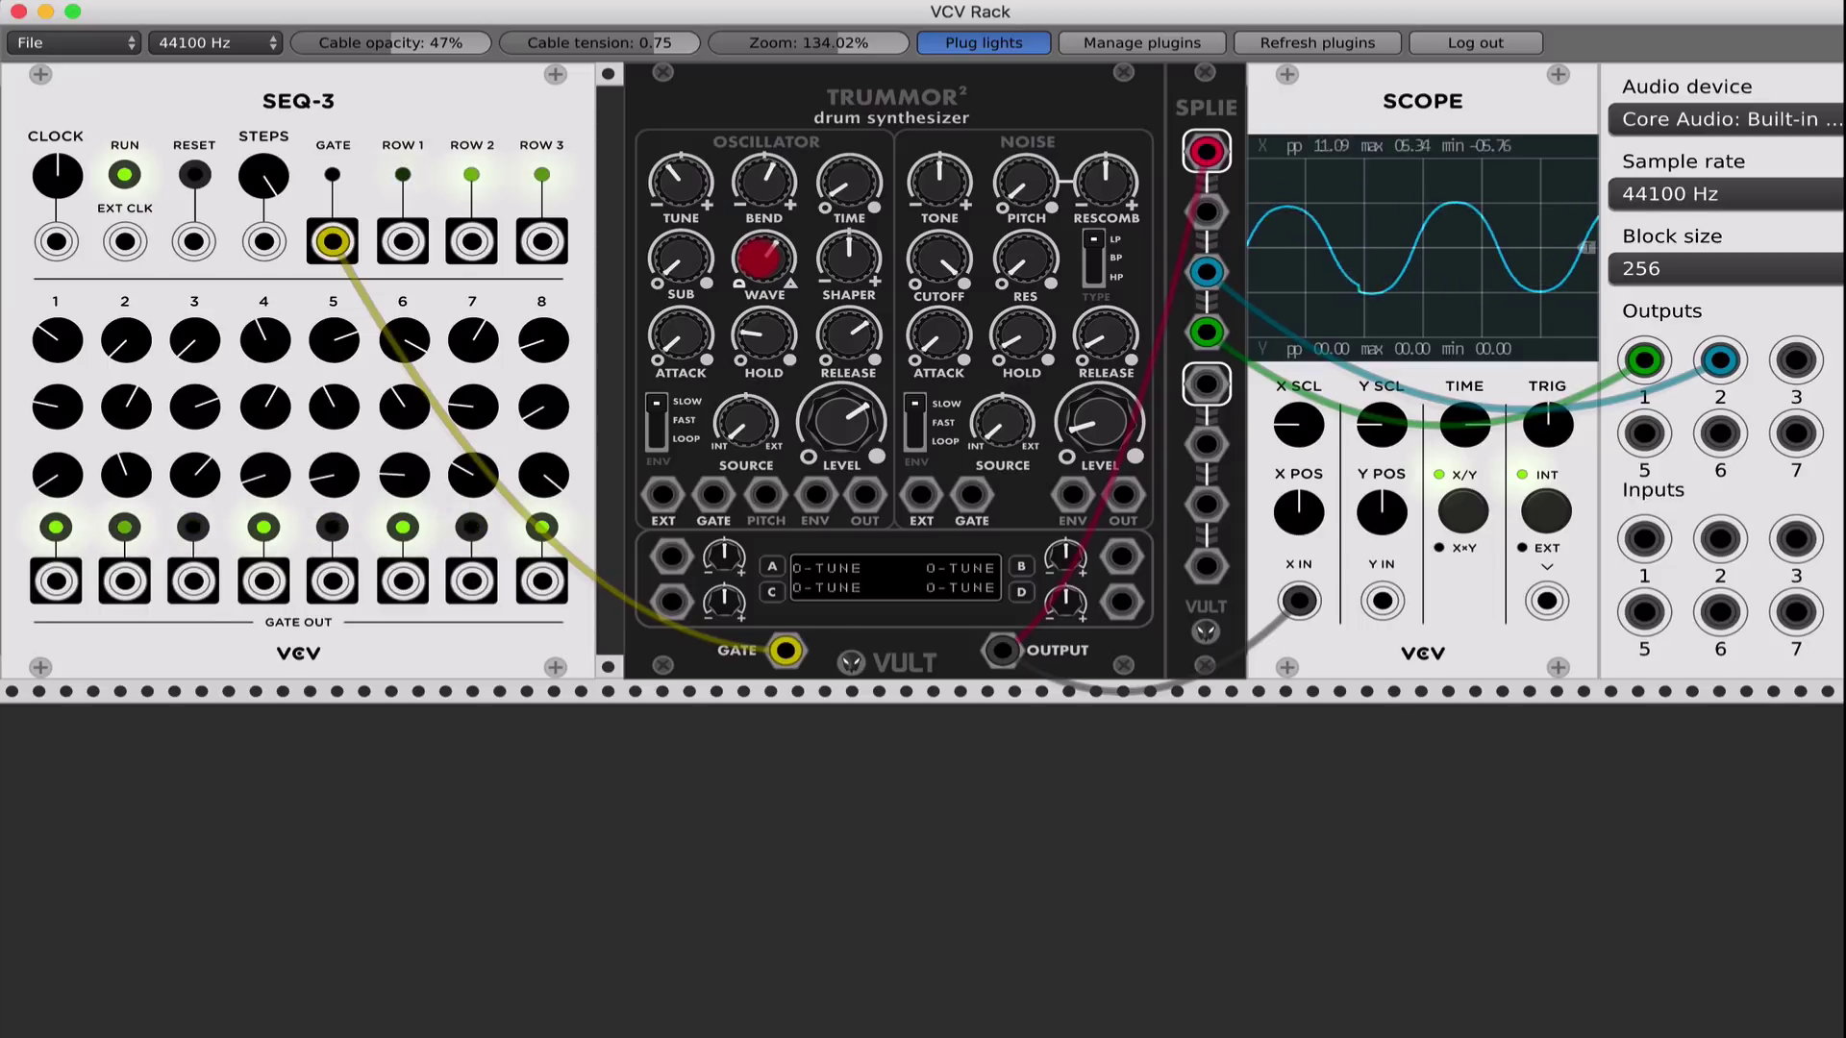
{"action": "left_click_drag", "start_coordinate": [760, 259], "coordinate": [760, 248]}
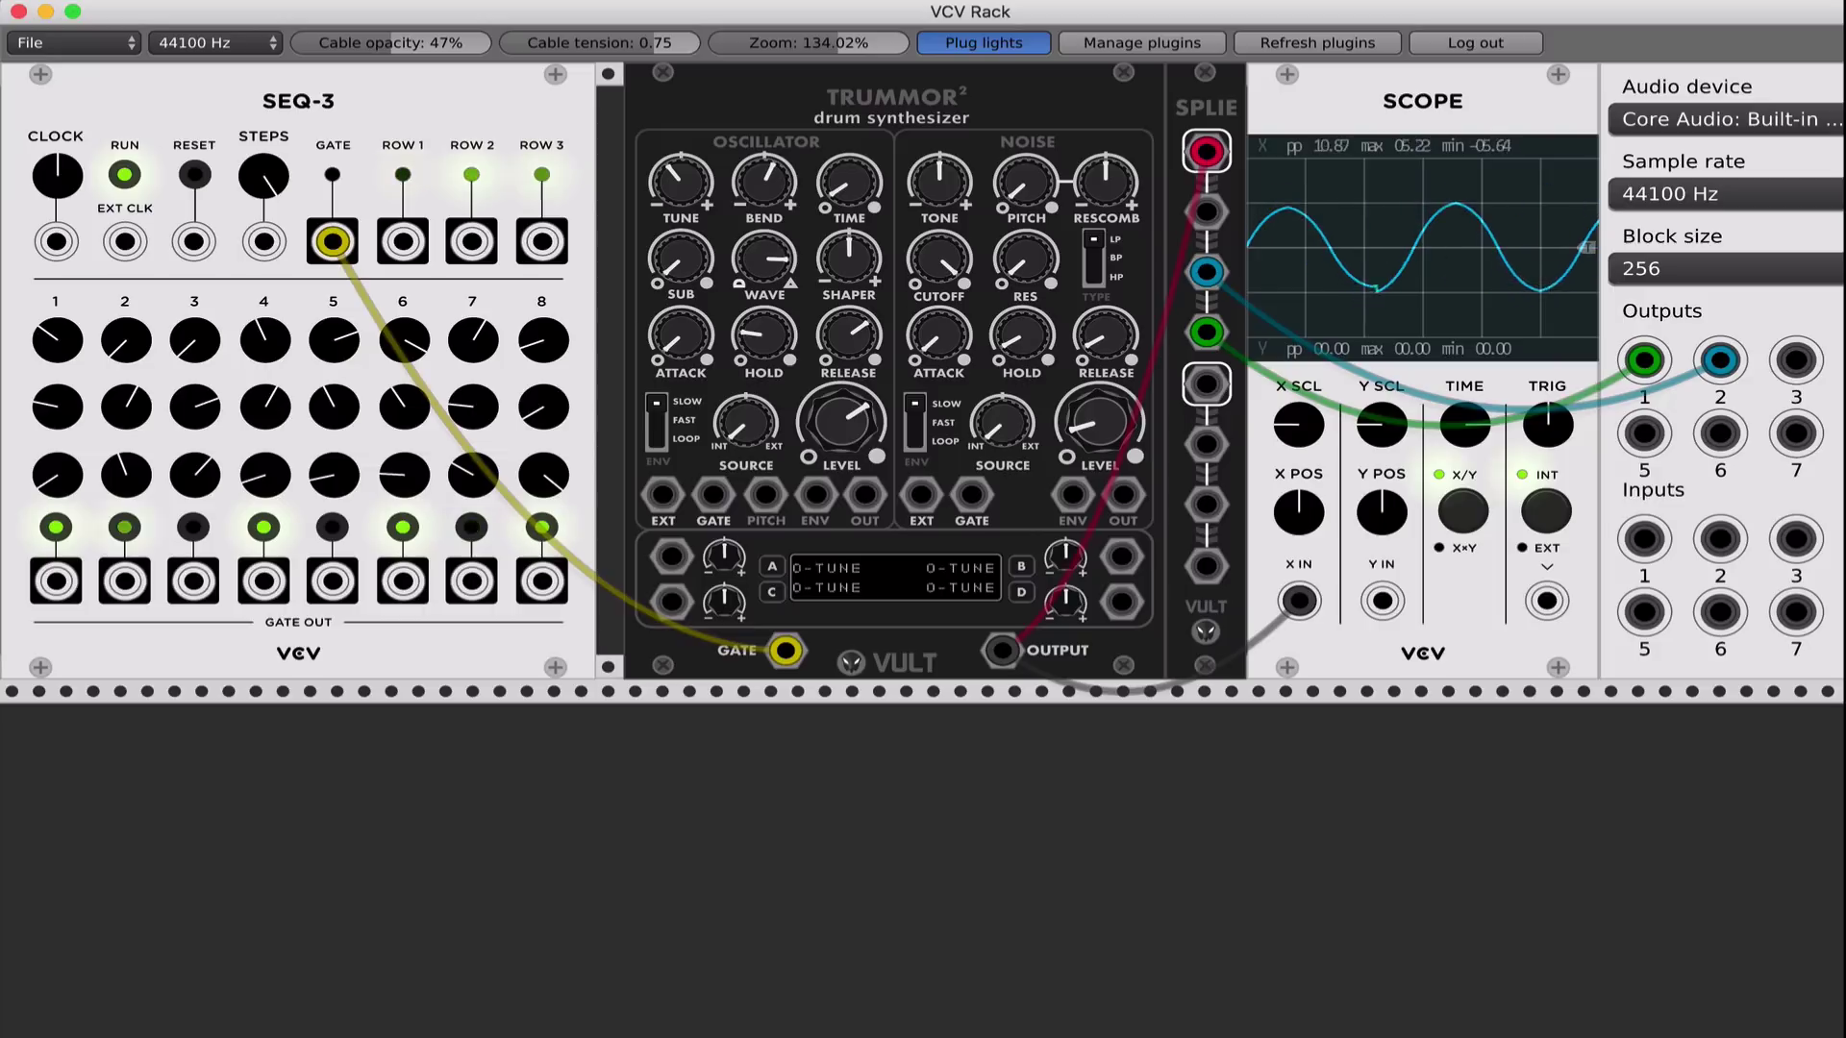
{"action": "left_click", "coordinate": [757, 255]}
{"action": "mouse_move", "coordinate": [757, 256]}
{"action": "left_mouse_down"}
{"action": "mouse_move", "coordinate": [757, 178]}
{"action": "mouse_move", "coordinate": [757, 231]}
{"action": "left_mouse_up"}
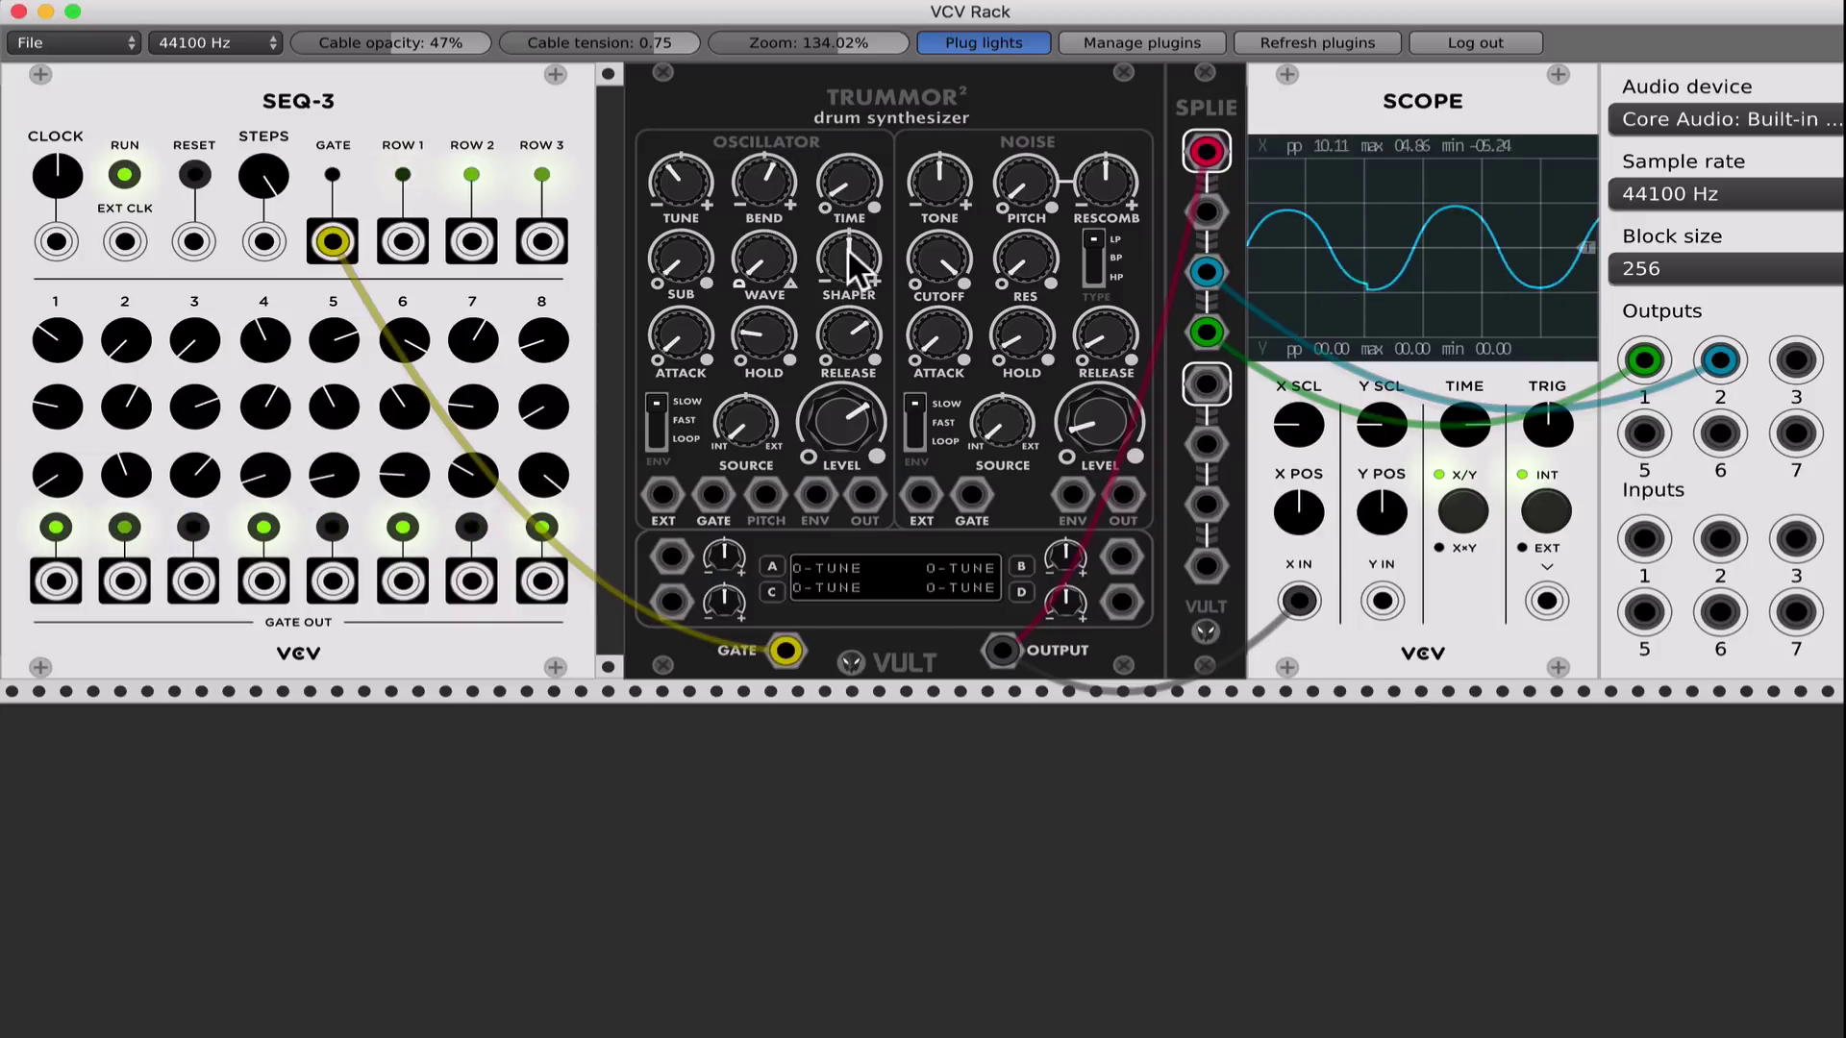
{"action": "mouse_move", "coordinate": [846, 246]}
{"action": "left_mouse_down"}
{"action": "mouse_move", "coordinate": [846, 177]}
{"action": "mouse_move", "coordinate": [850, 252]}
{"action": "left_mouse_up"}
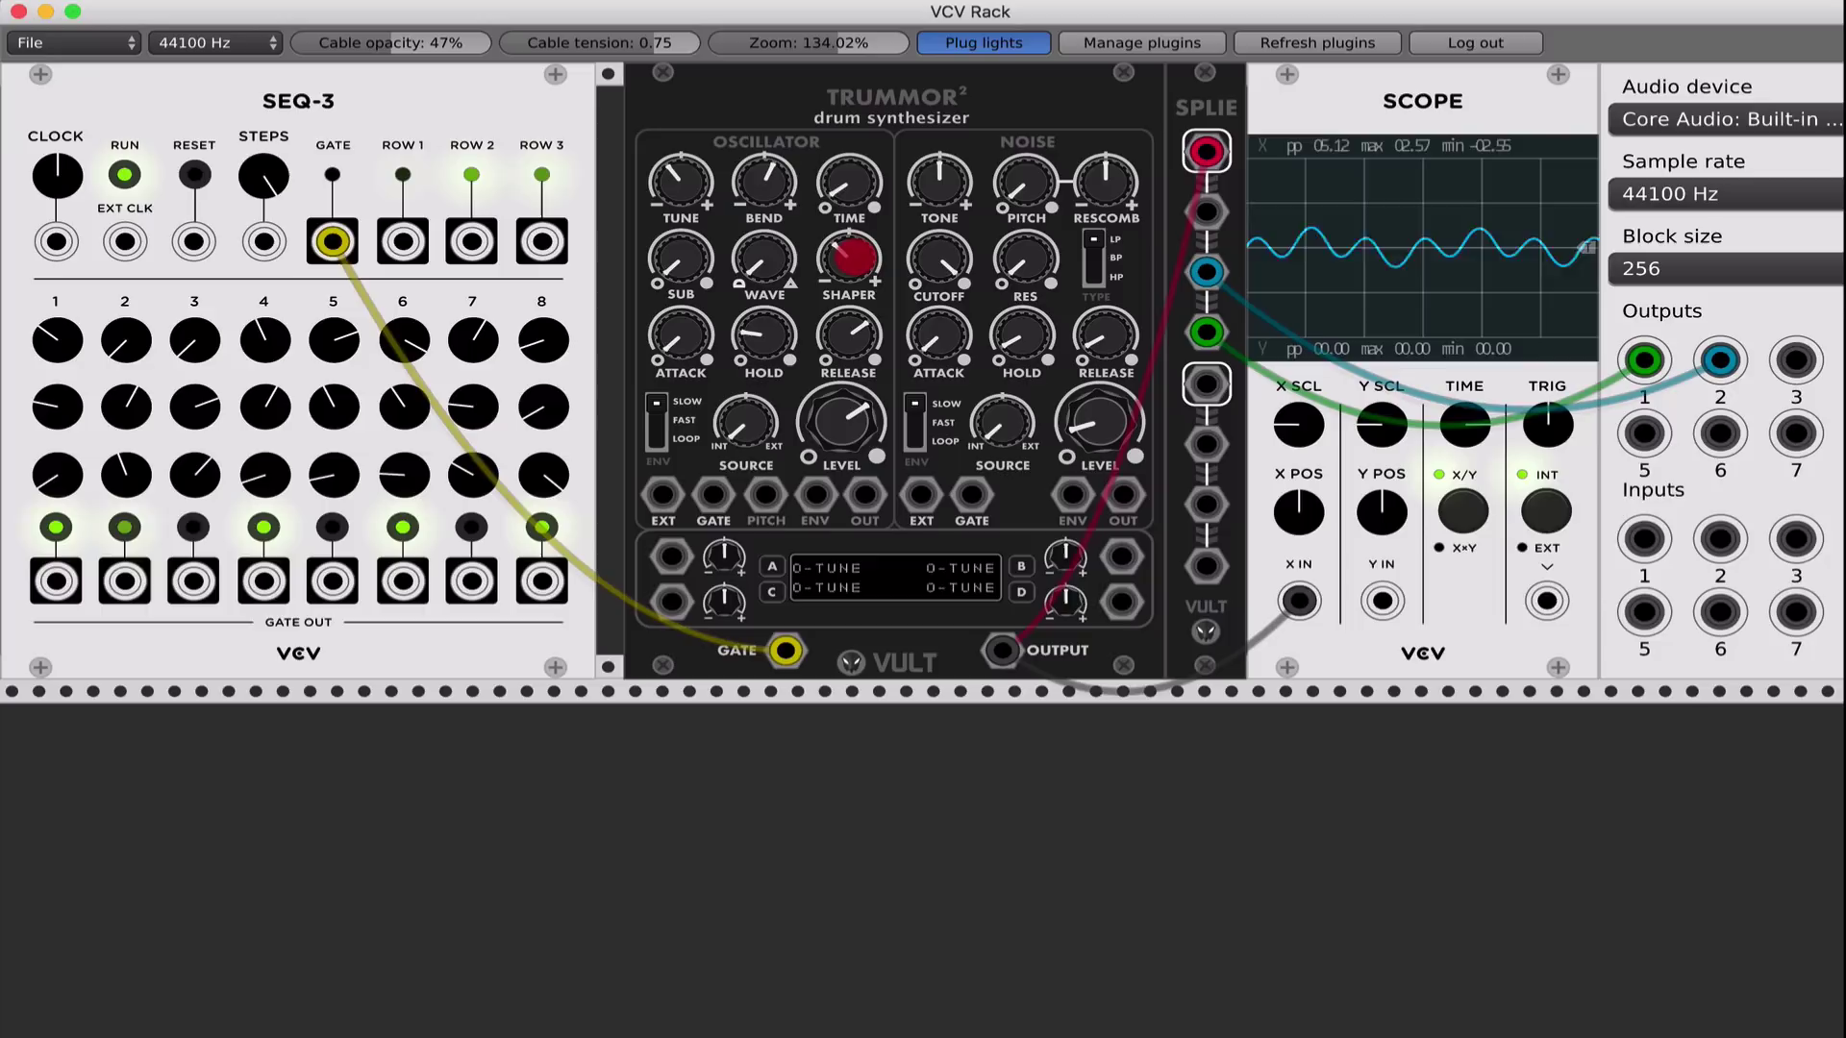
{"action": "left_click_drag", "start_coordinate": [855, 257], "coordinate": [855, 281]}
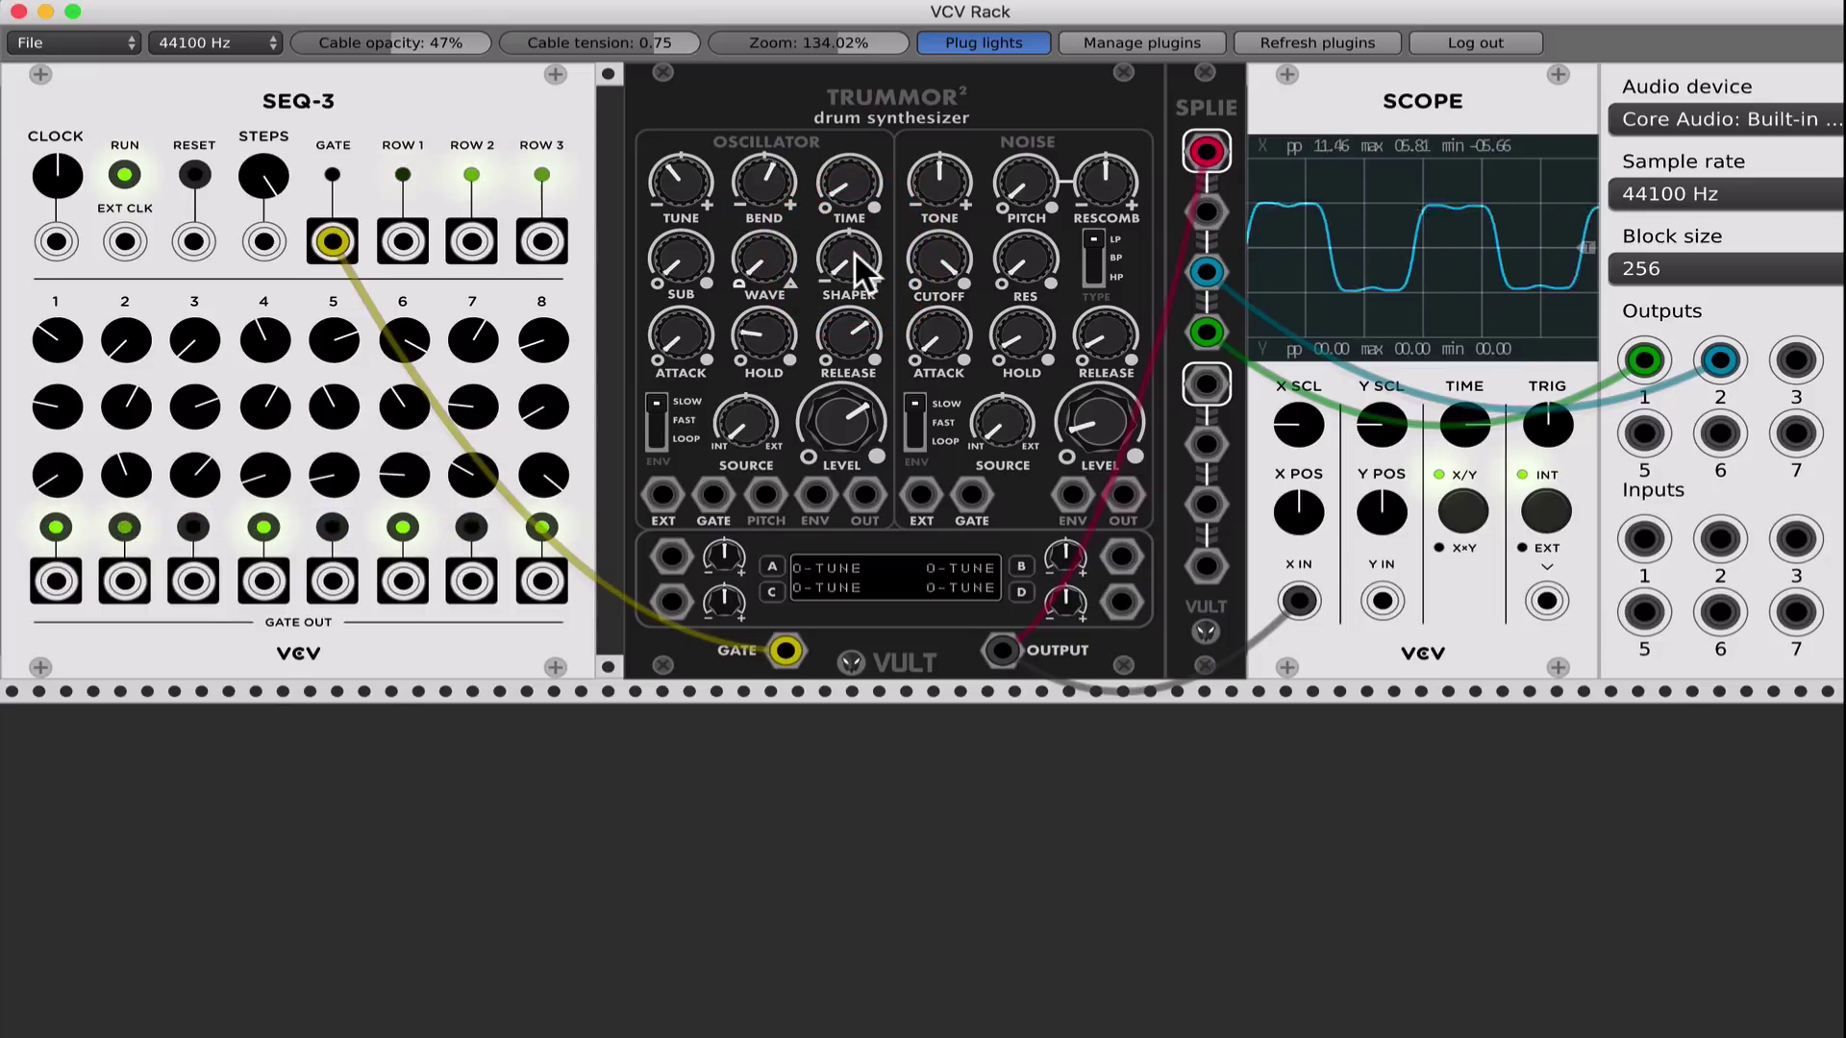
- Shorten the oscillator's Release, and raise the noise section's Level to maximum with a longer Release
{"action": "left_click", "coordinate": [850, 329]}
{"action": "left_click_drag", "start_coordinate": [850, 329], "coordinate": [851, 320]}
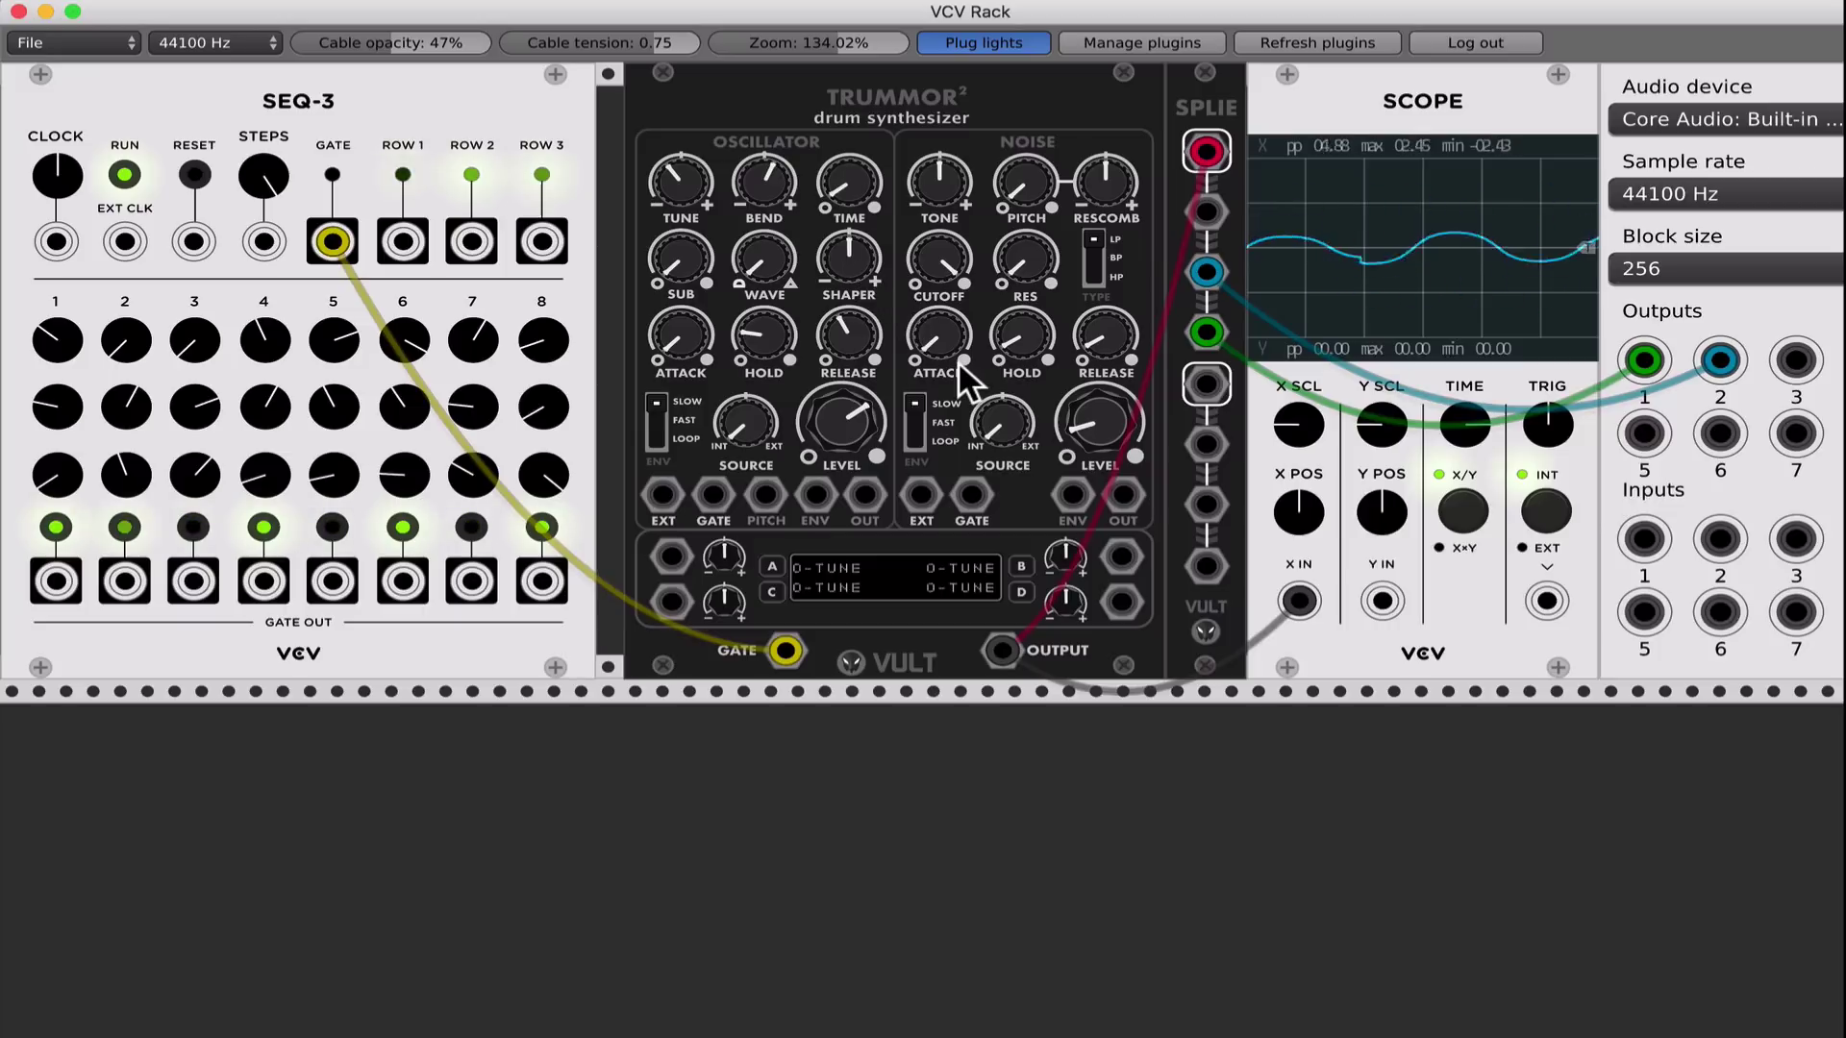
{"action": "left_click_drag", "start_coordinate": [1102, 414], "coordinate": [1094, 339]}
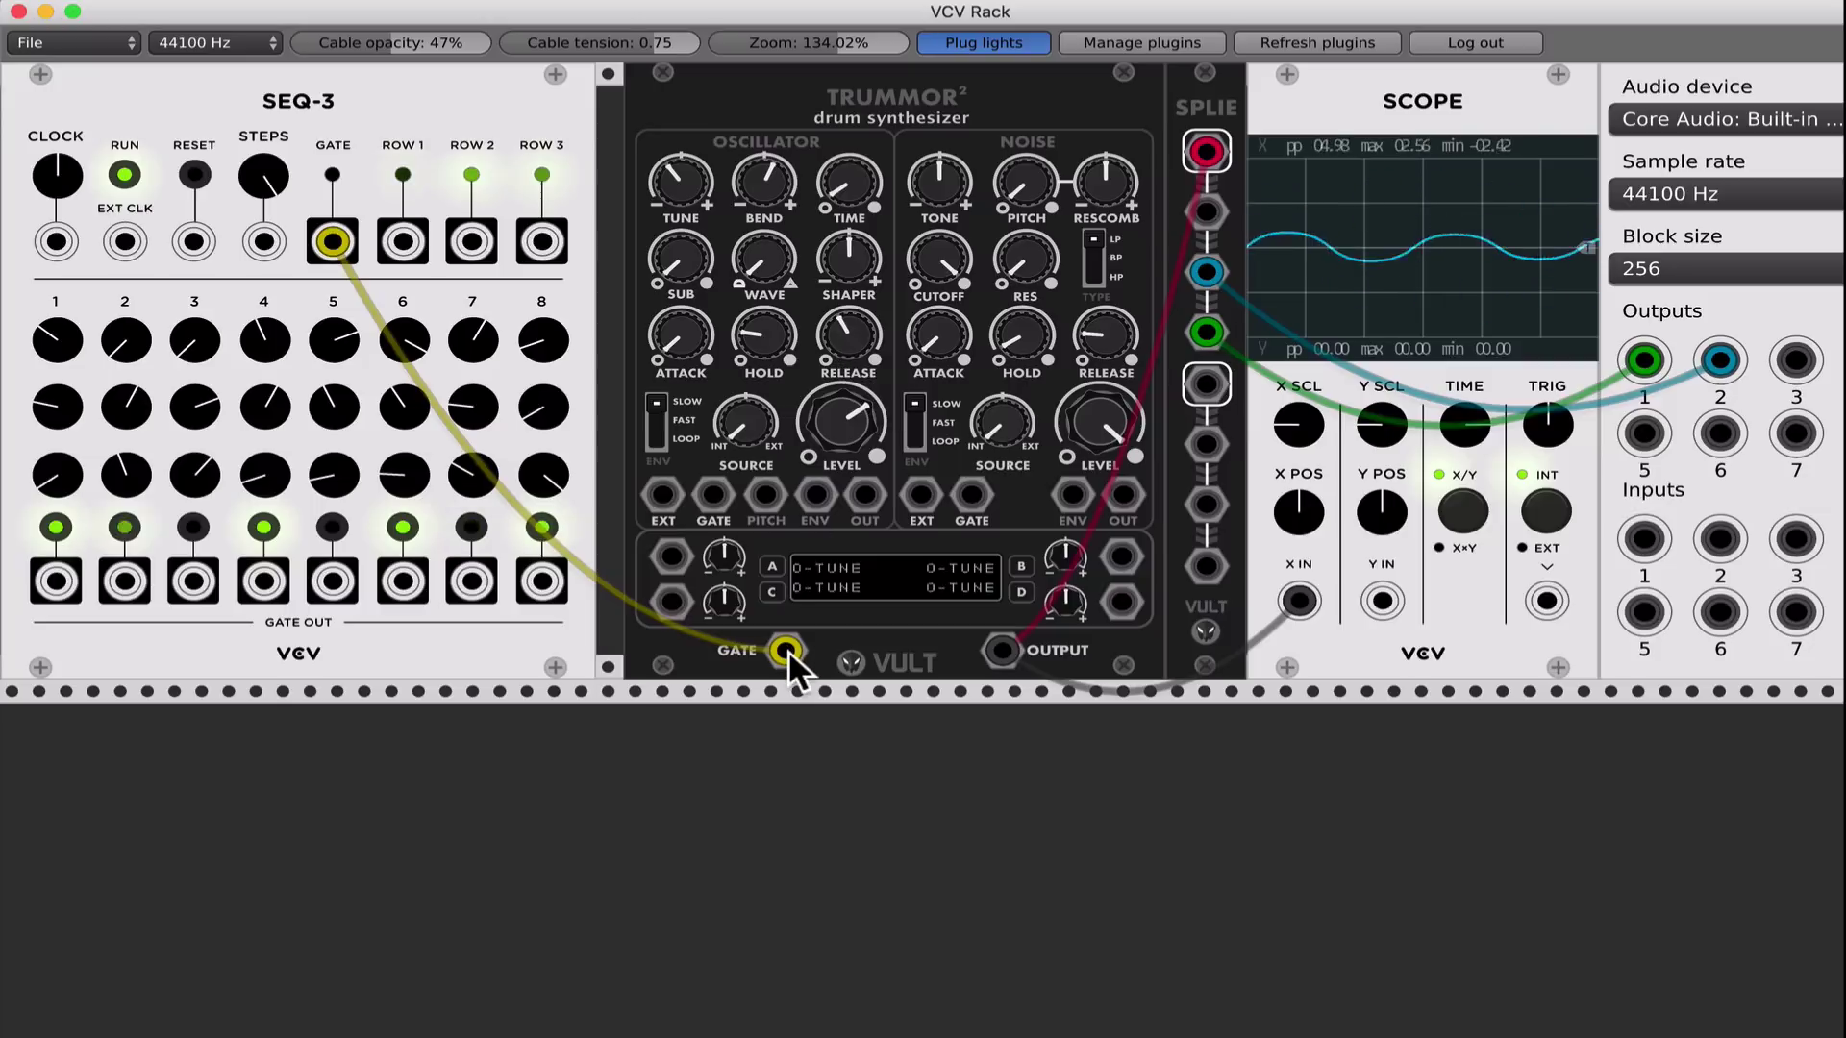
- Try the sequencer's gate cable in the oscillator's and the noise section's own gate inputs, and return it to the main gate
{"action": "left_click_drag", "start_coordinate": [787, 651], "coordinate": [715, 494]}
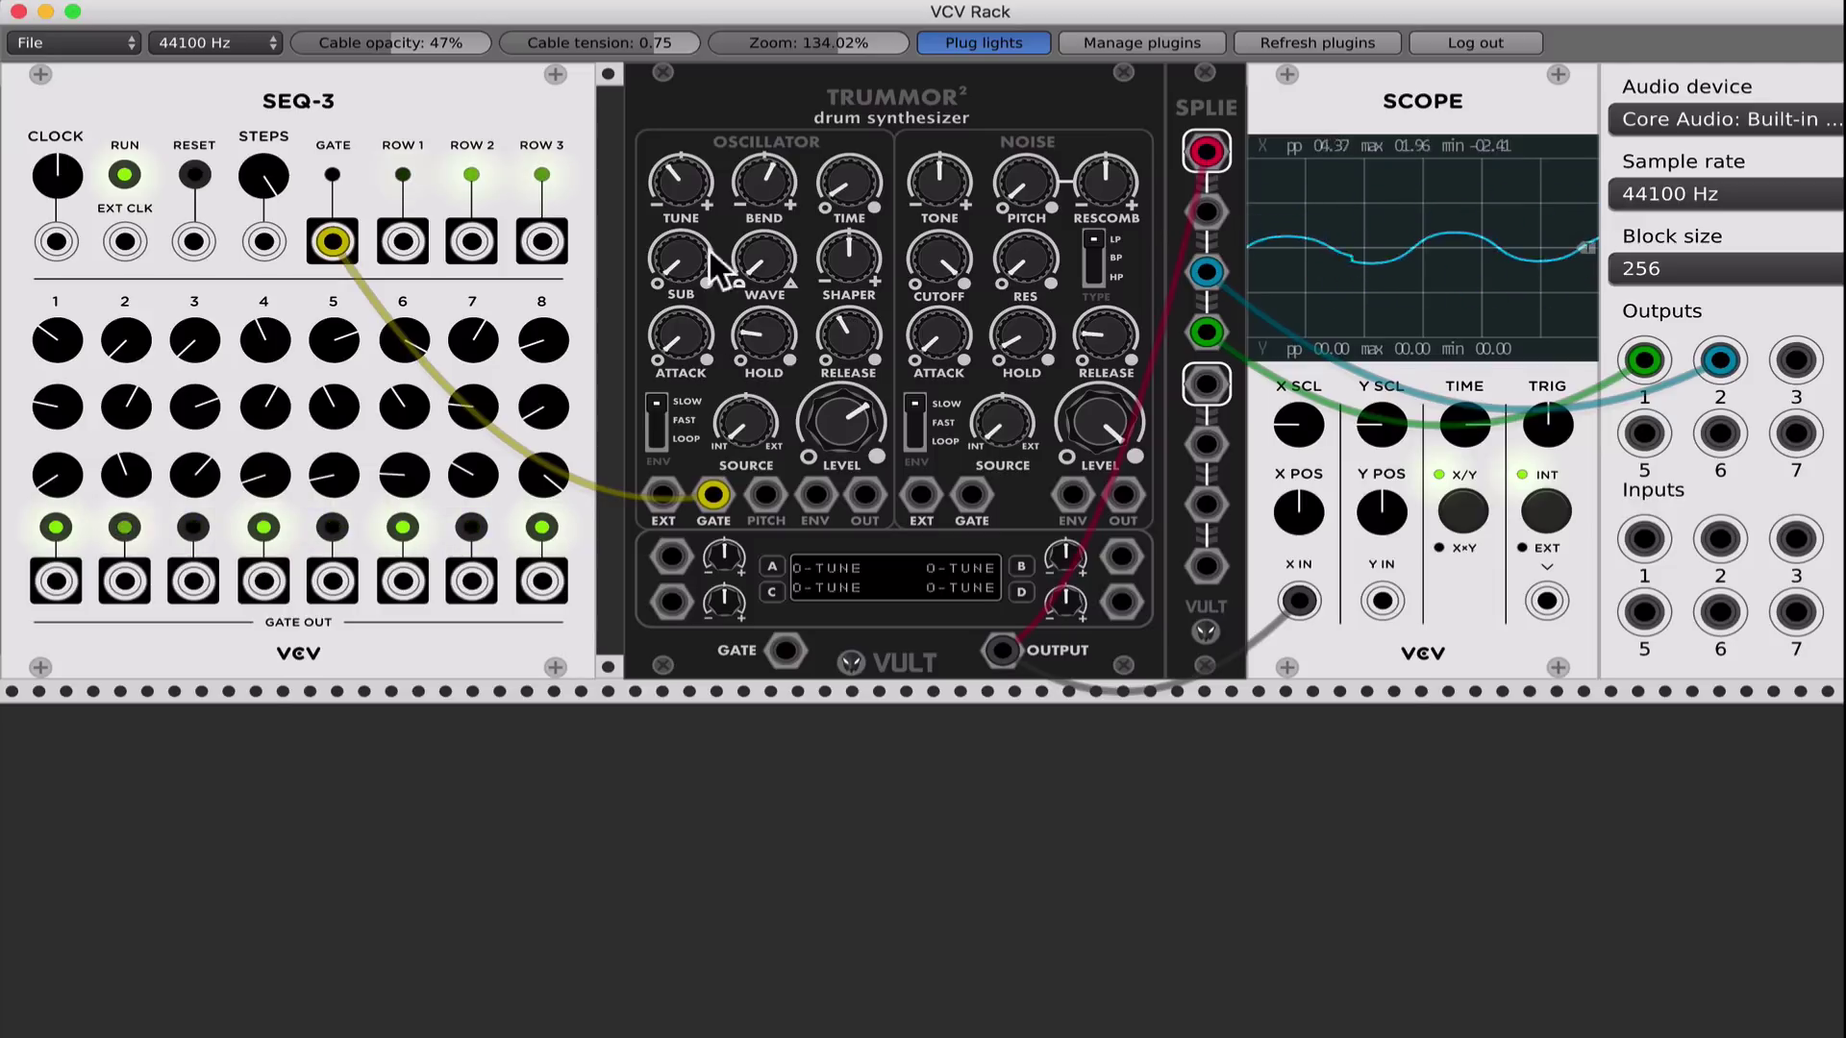
{"action": "left_click_drag", "start_coordinate": [713, 494], "coordinate": [969, 495]}
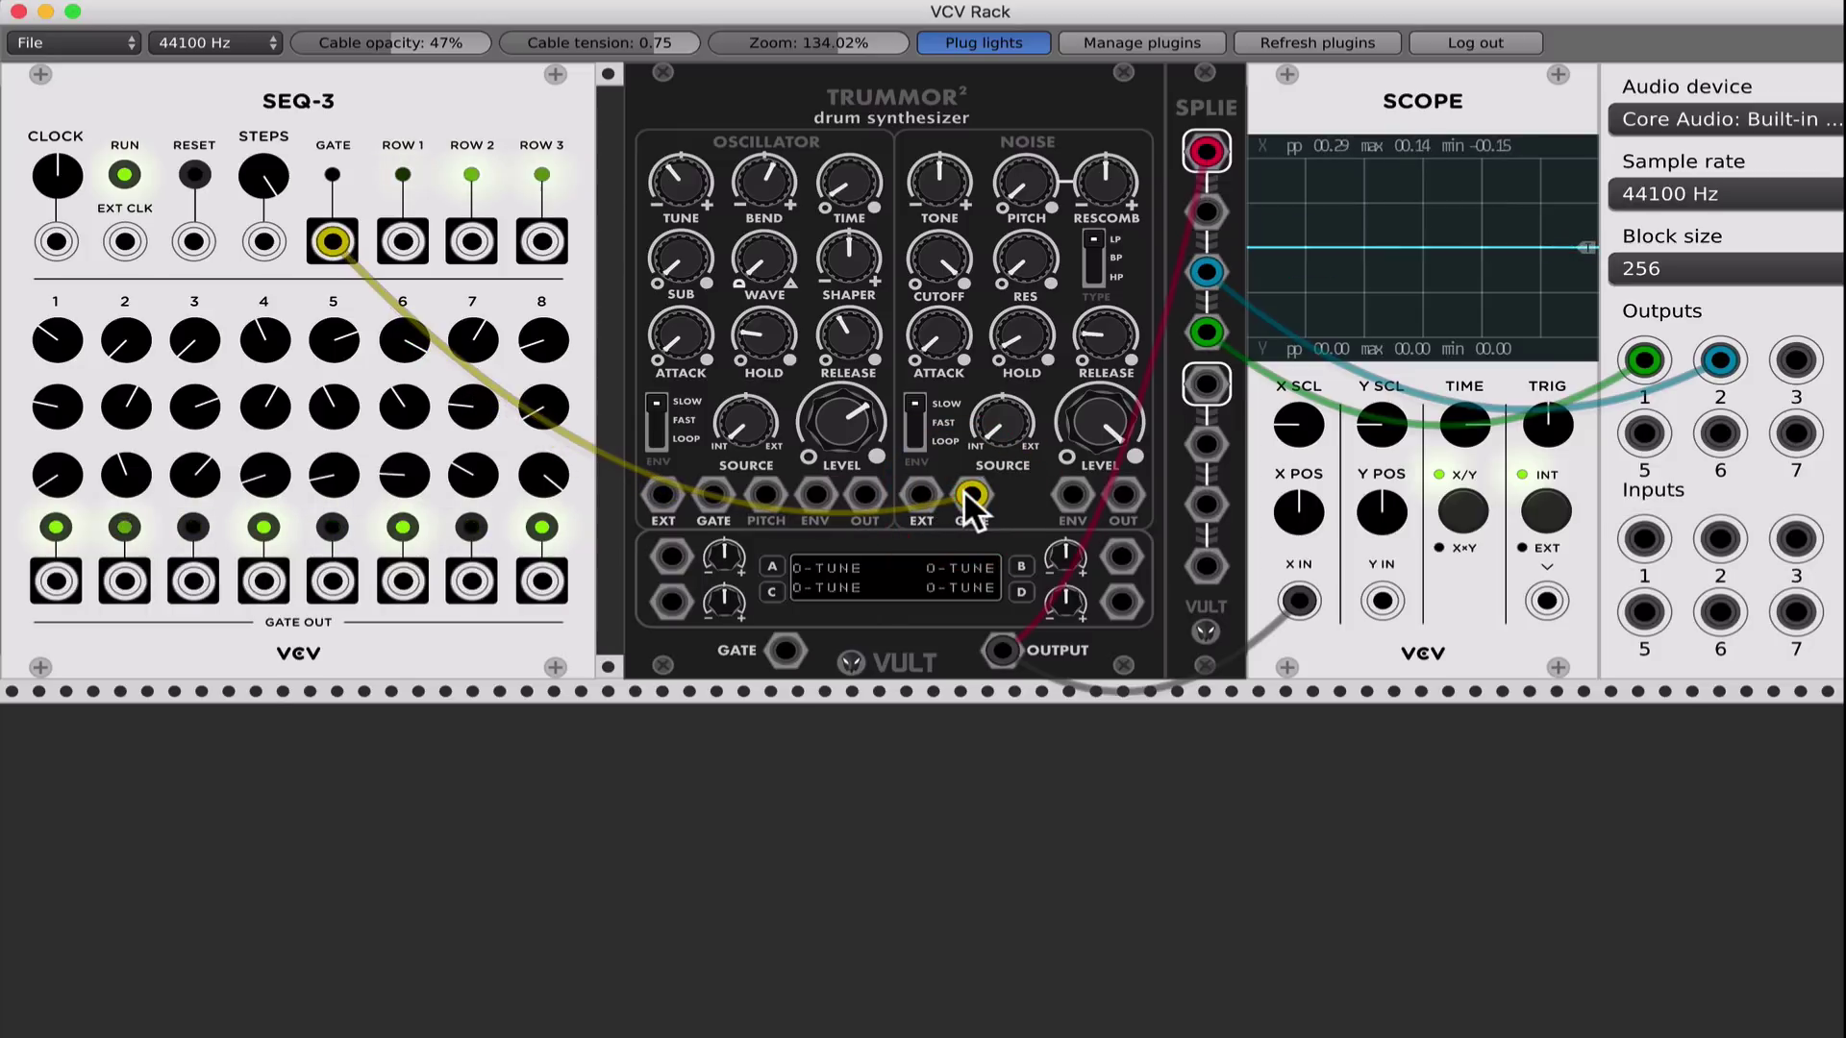
{"action": "left_click_drag", "start_coordinate": [969, 495], "coordinate": [786, 650]}
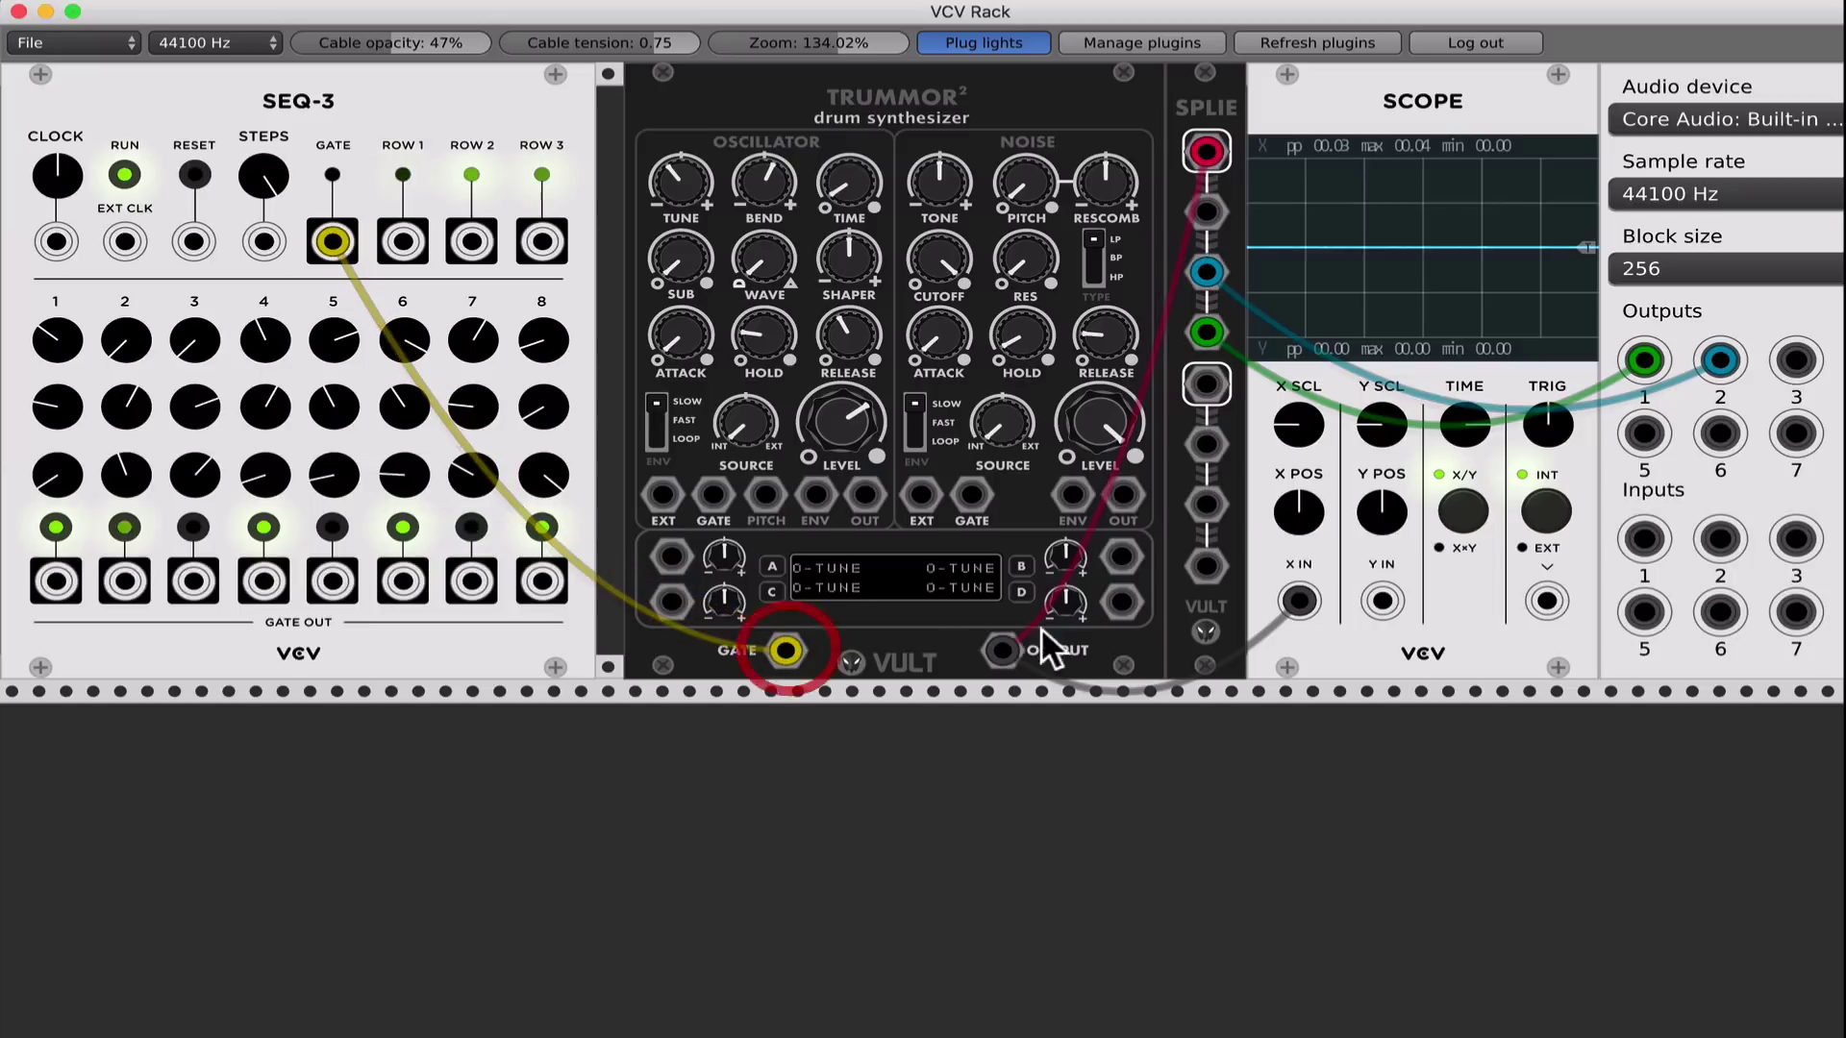
- Try feeding the splitter from the noise output and the oscillator output, and repatch it from the main output
{"action": "mouse_move", "coordinate": [1002, 646]}
{"action": "left_mouse_down"}
{"action": "mouse_move", "coordinate": [989, 669]}
{"action": "mouse_move", "coordinate": [1013, 699]}
{"action": "mouse_move", "coordinate": [1007, 662]}
{"action": "left_mouse_up"}
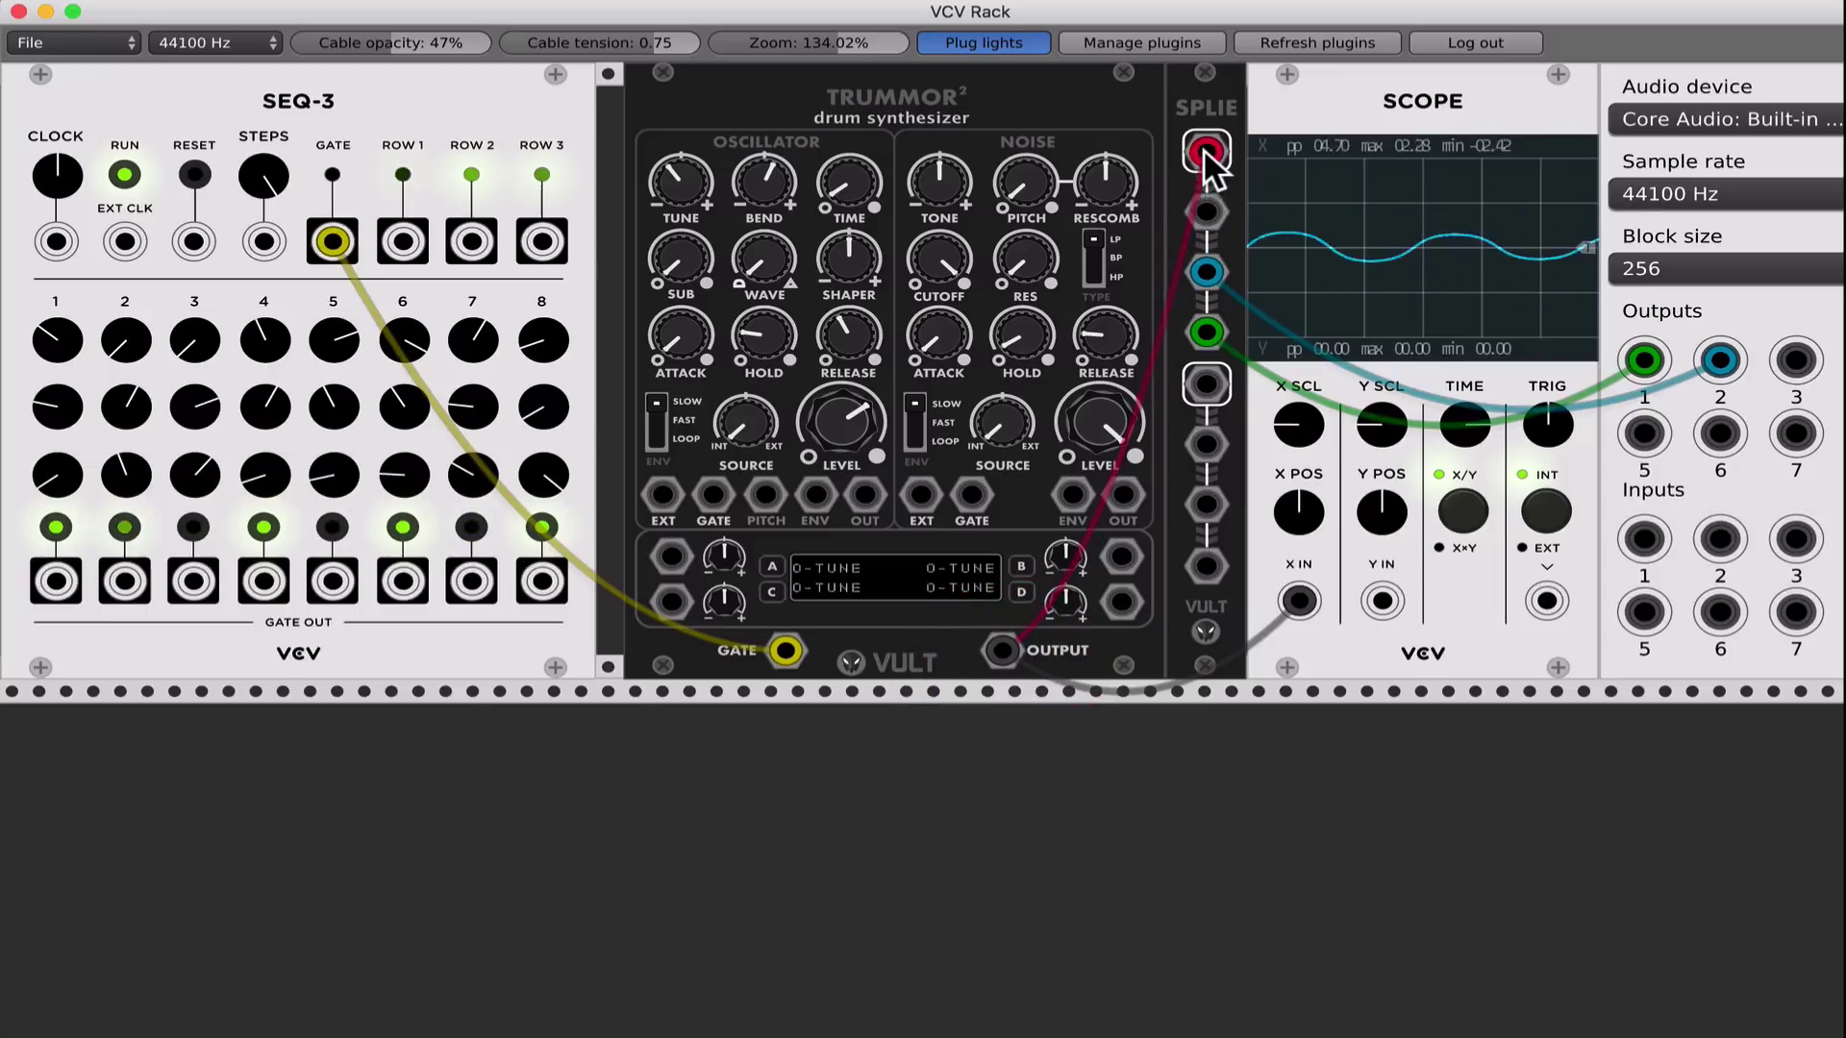
{"action": "left_click_drag", "start_coordinate": [1204, 159], "coordinate": [1077, 384]}
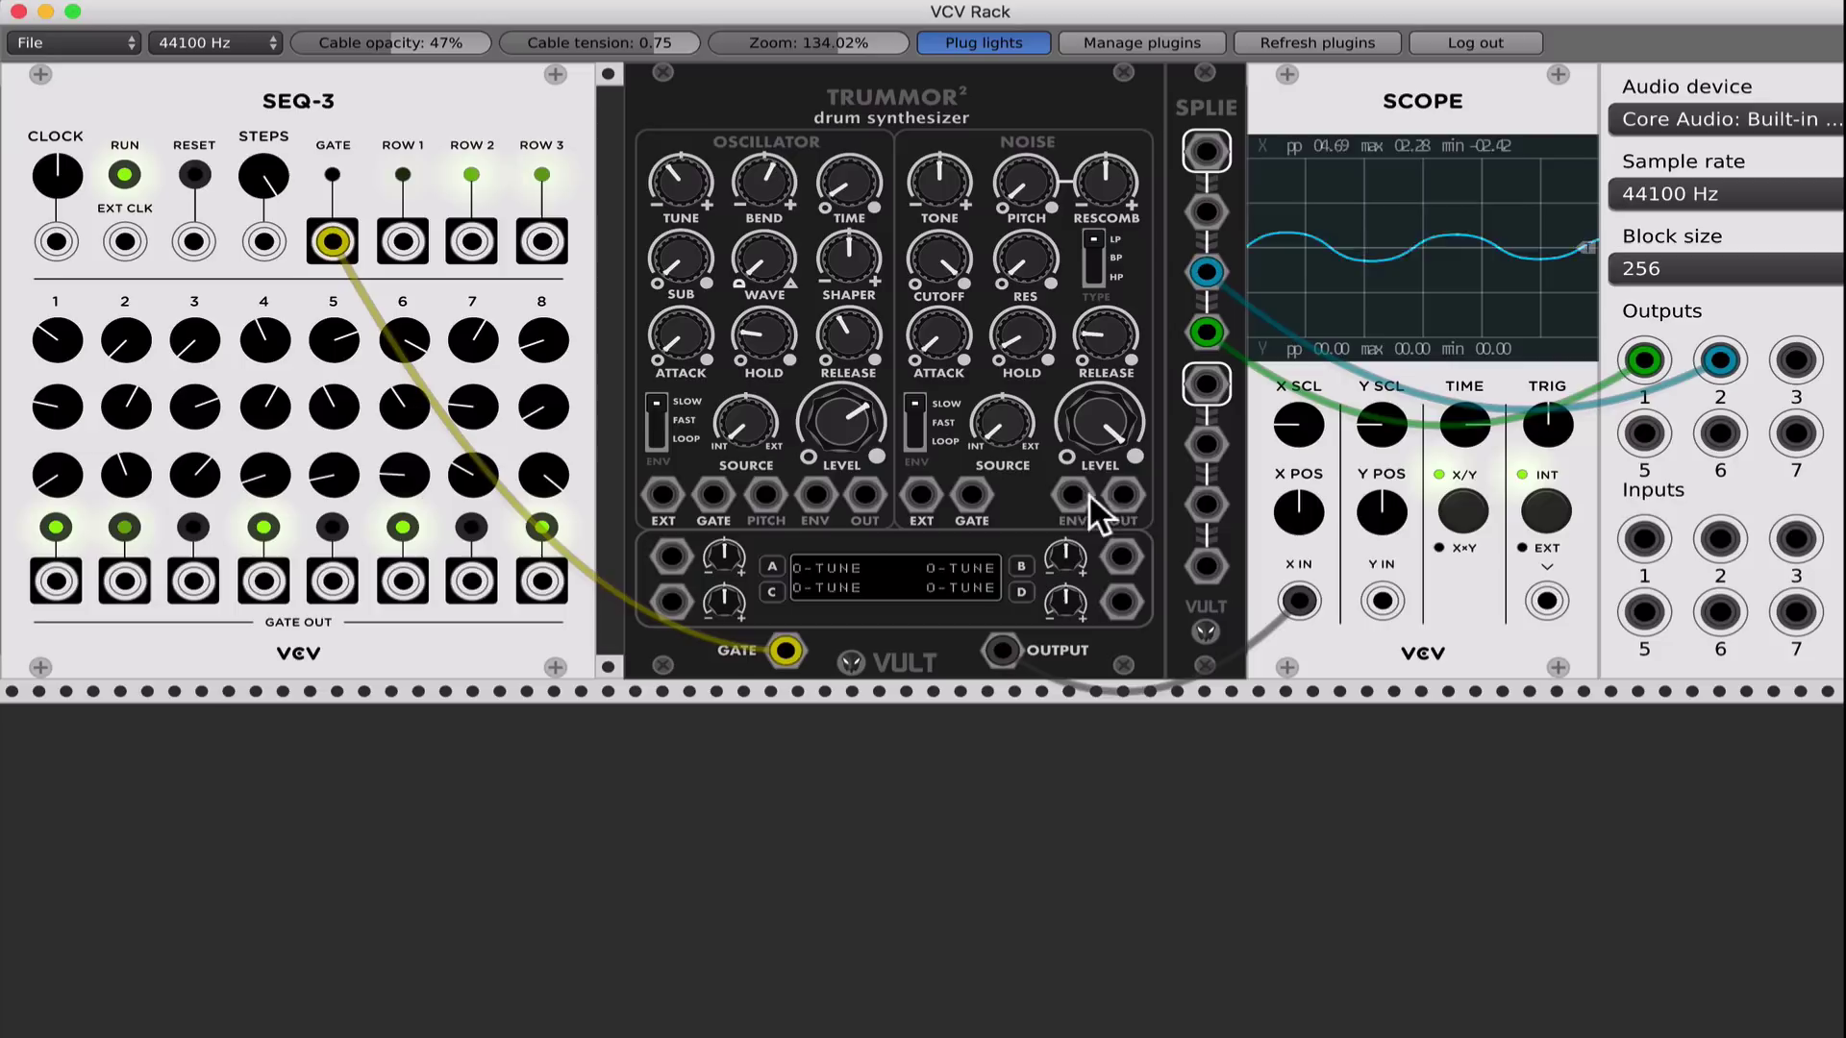
{"action": "left_click_drag", "start_coordinate": [1123, 495], "coordinate": [1208, 153]}
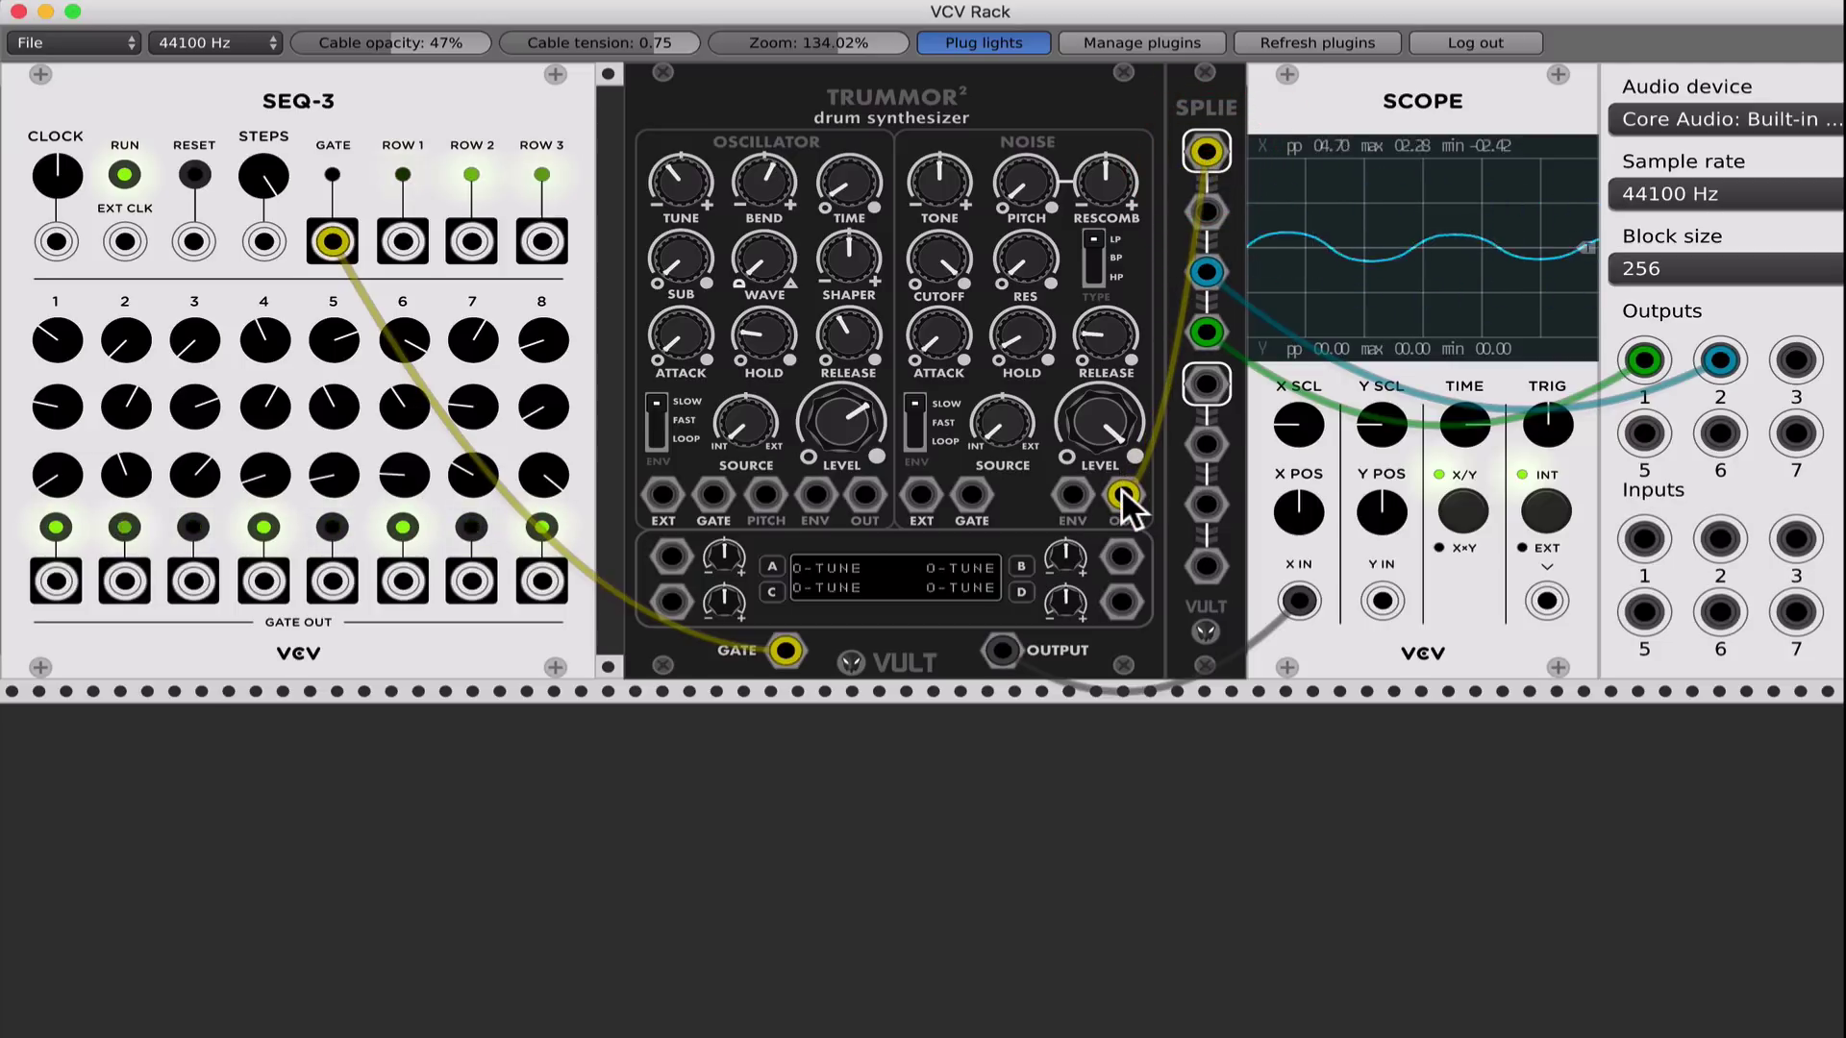
{"action": "left_click_drag", "start_coordinate": [1123, 495], "coordinate": [875, 496]}
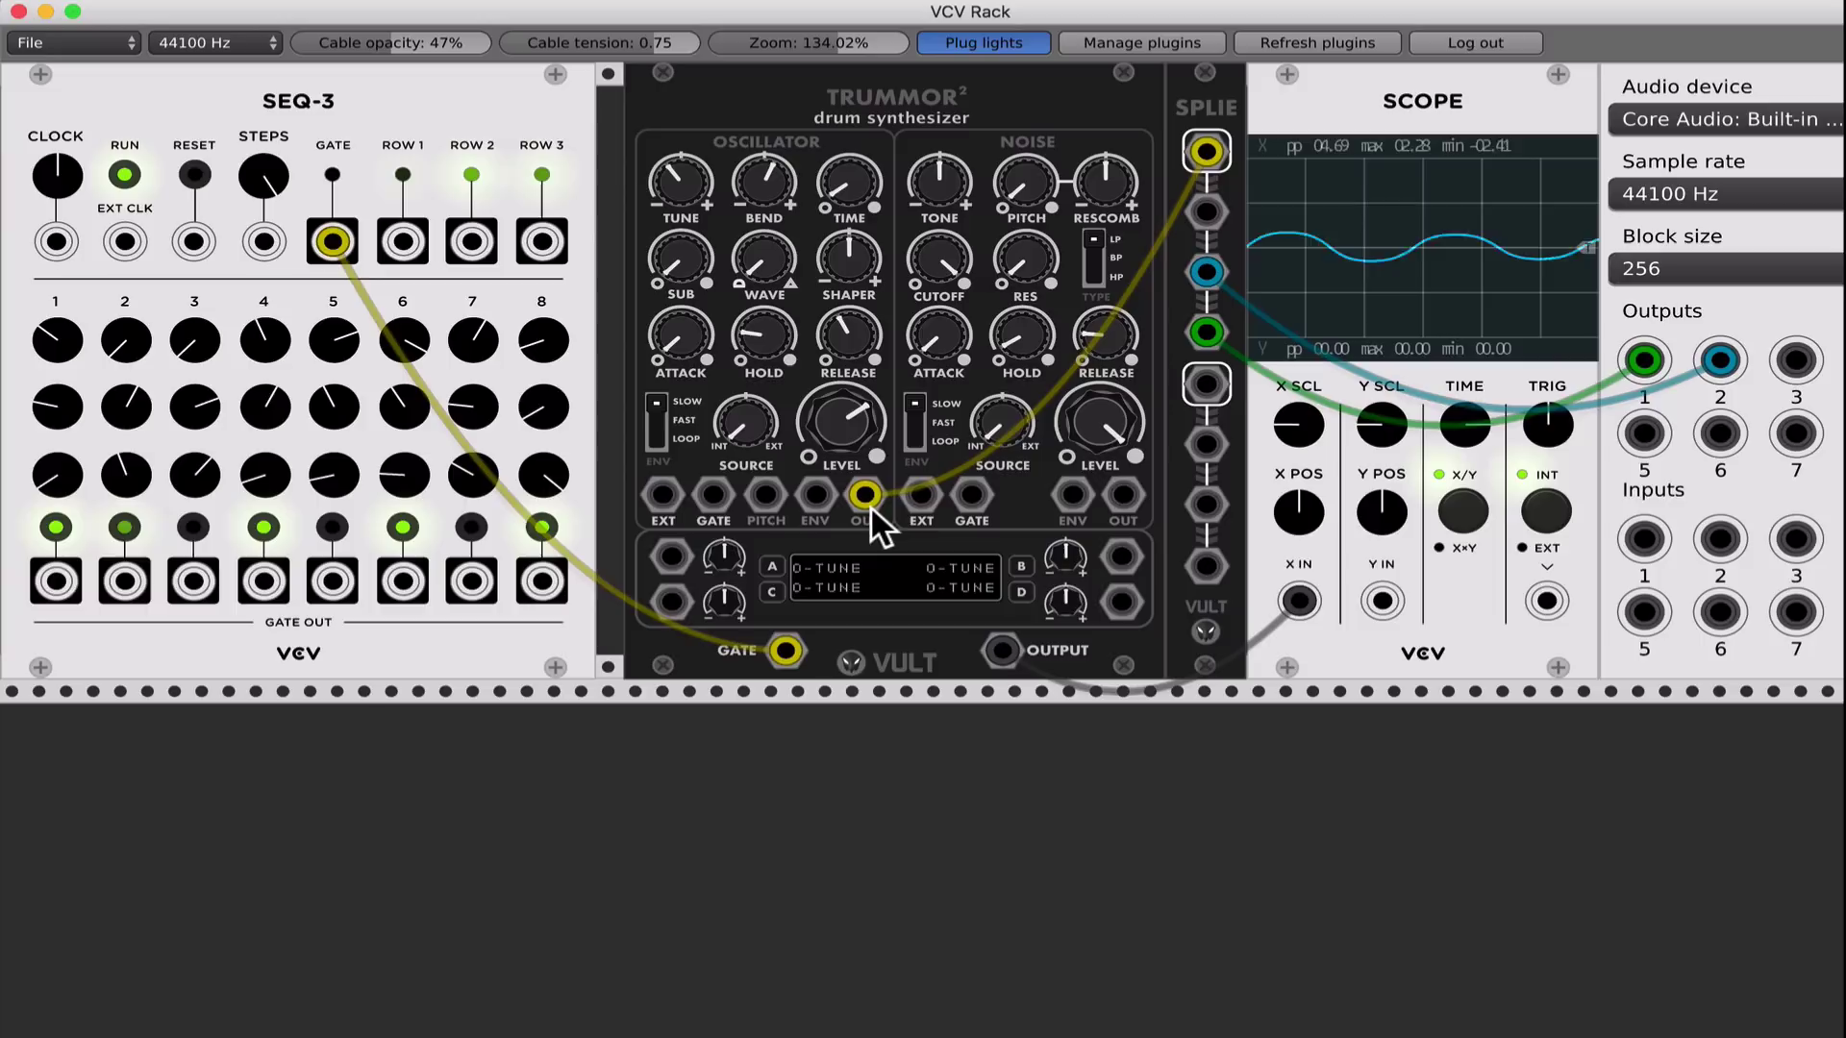
{"action": "left_click_drag", "start_coordinate": [864, 496], "coordinate": [1000, 653]}
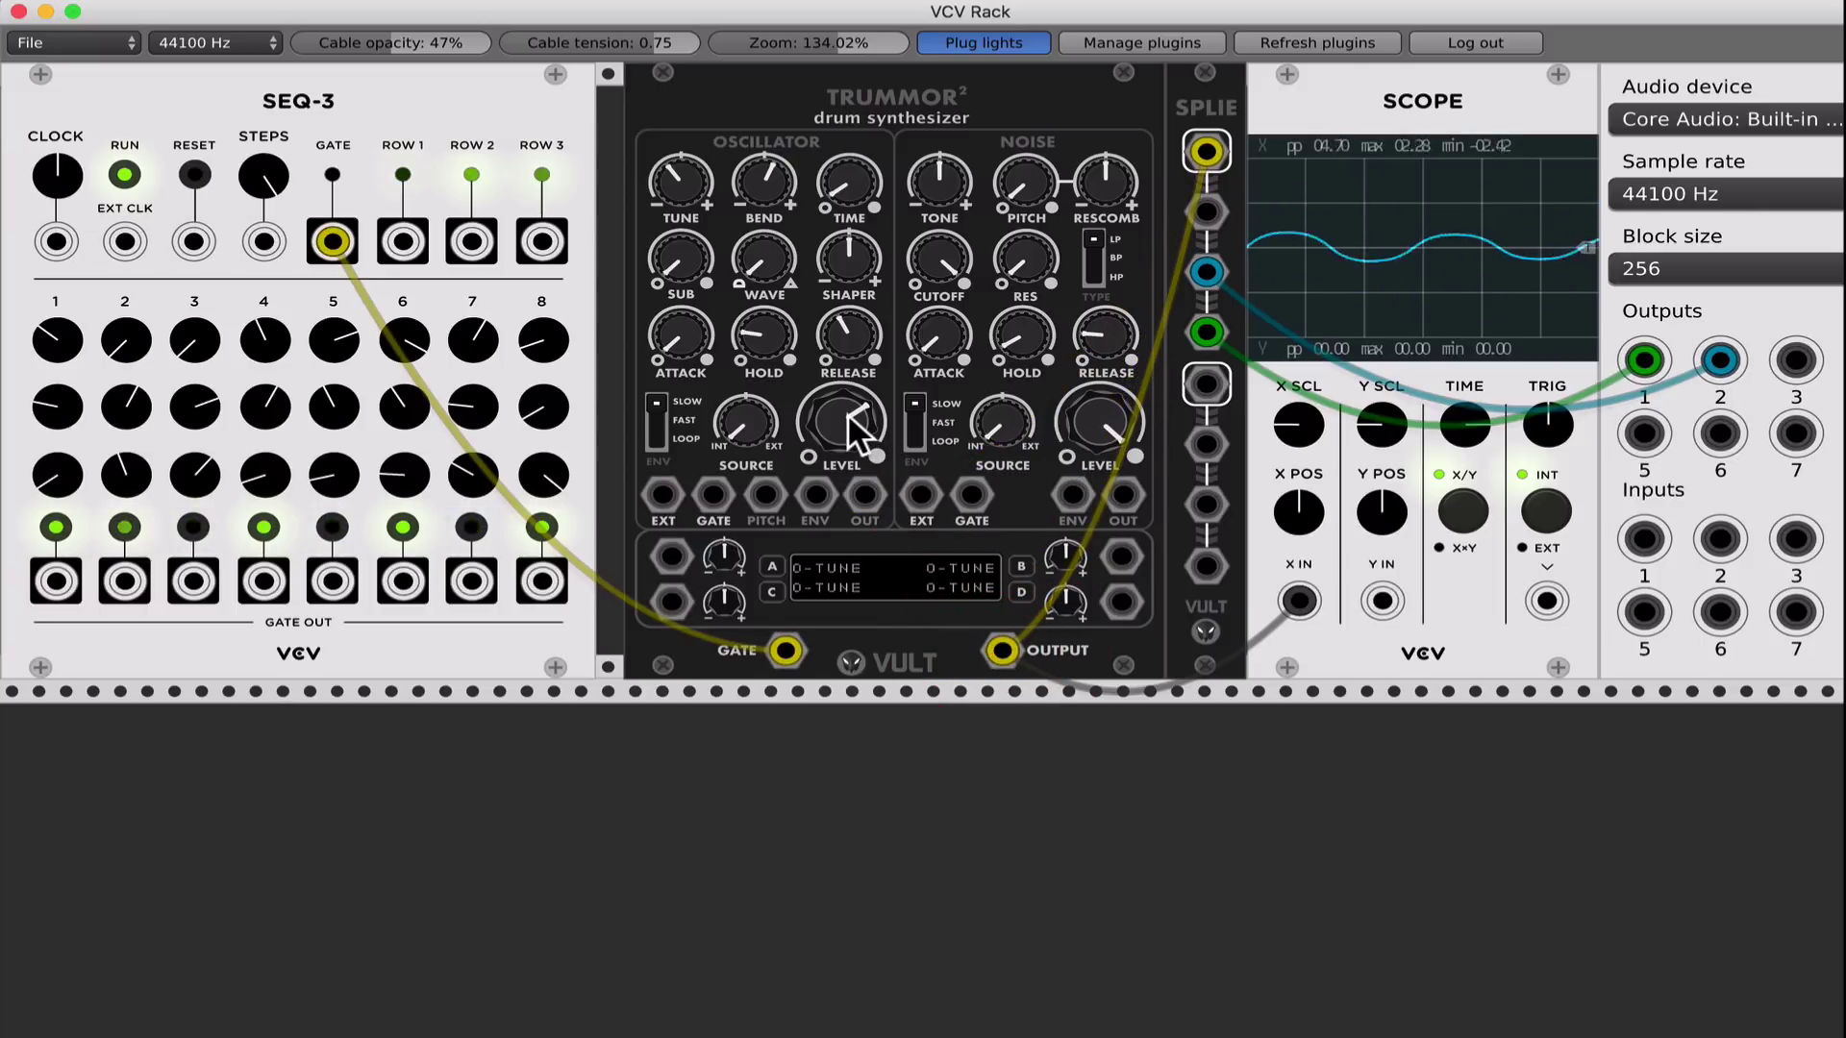
- Turn the oscillator's Level fully down, and try the noise Tone control before resetting it to centre
{"action": "left_click_drag", "start_coordinate": [859, 438], "coordinate": [859, 500]}
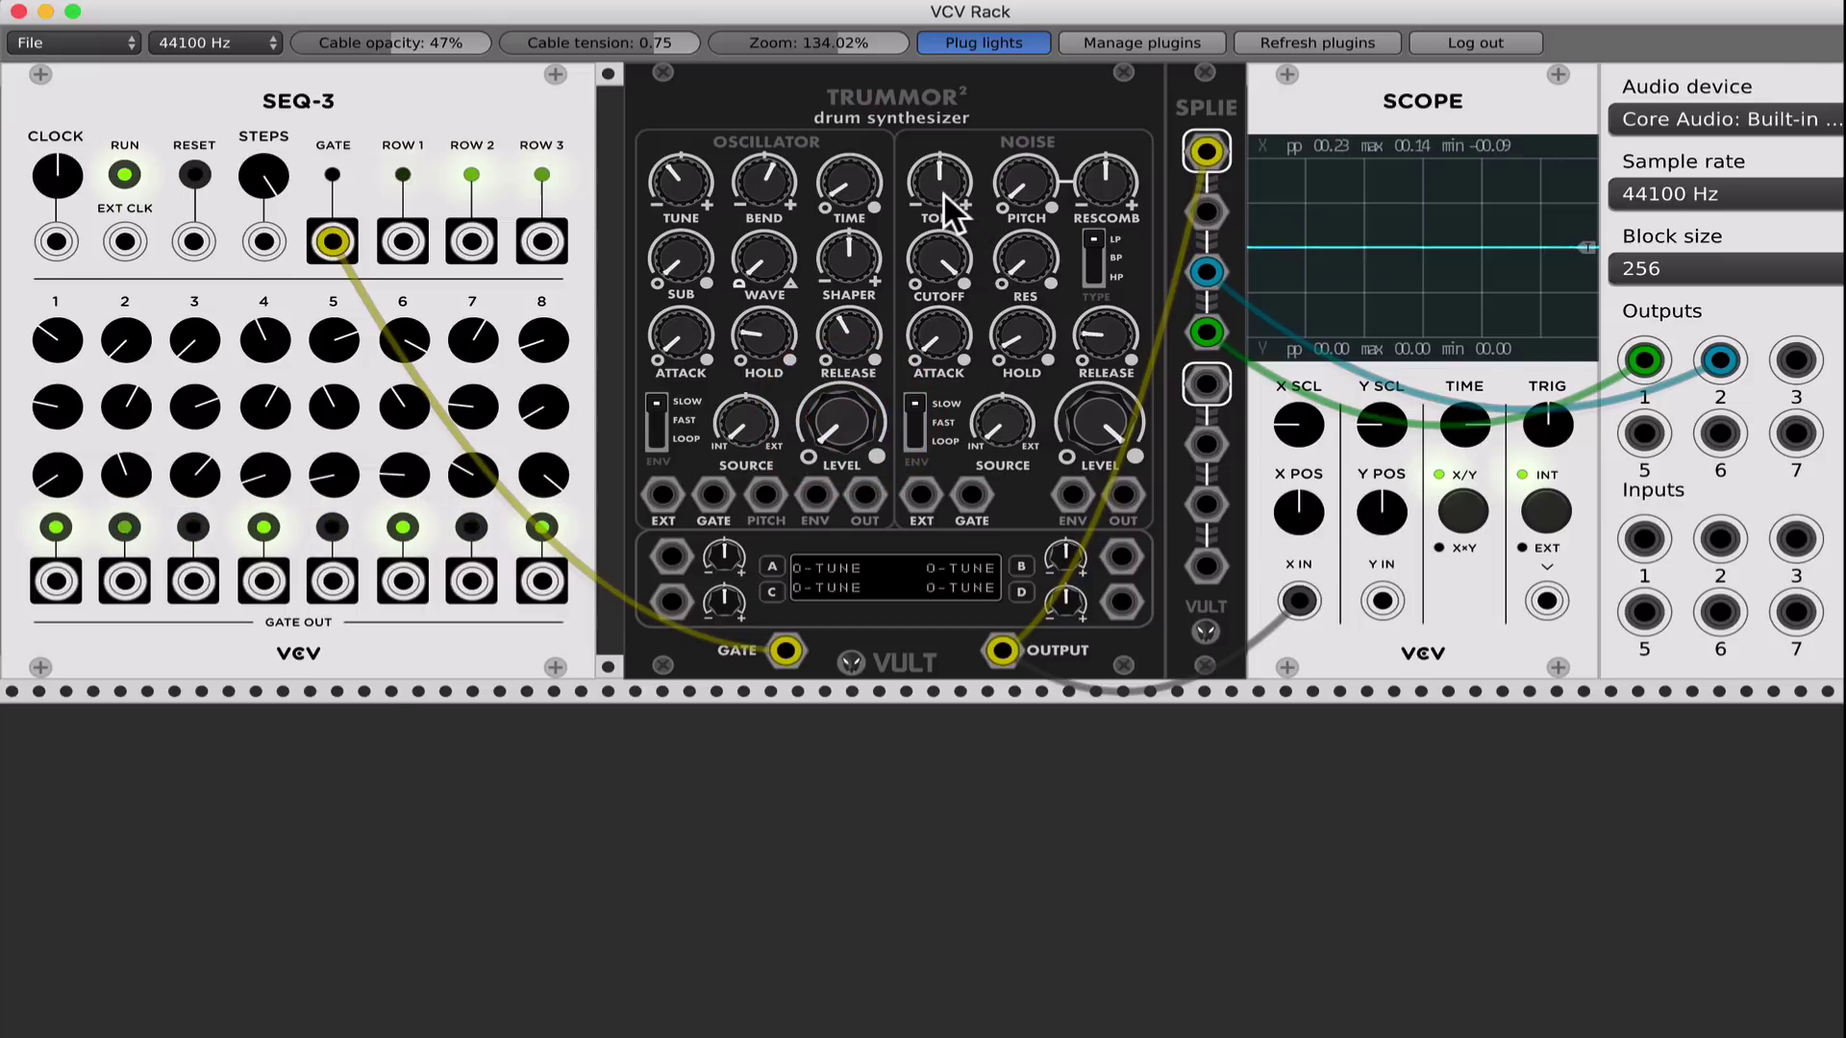
{"action": "left_click_drag", "start_coordinate": [943, 189], "coordinate": [944, 188]}
{"action": "left_click_drag", "start_coordinate": [943, 189], "coordinate": [944, 188]}
{"action": "right_click", "coordinate": [944, 189]}
- Try the noise section's Rescomb effect with different Pitch settings and return Rescomb to centre
{"action": "left_click_drag", "start_coordinate": [1111, 182], "coordinate": [1111, 177]}
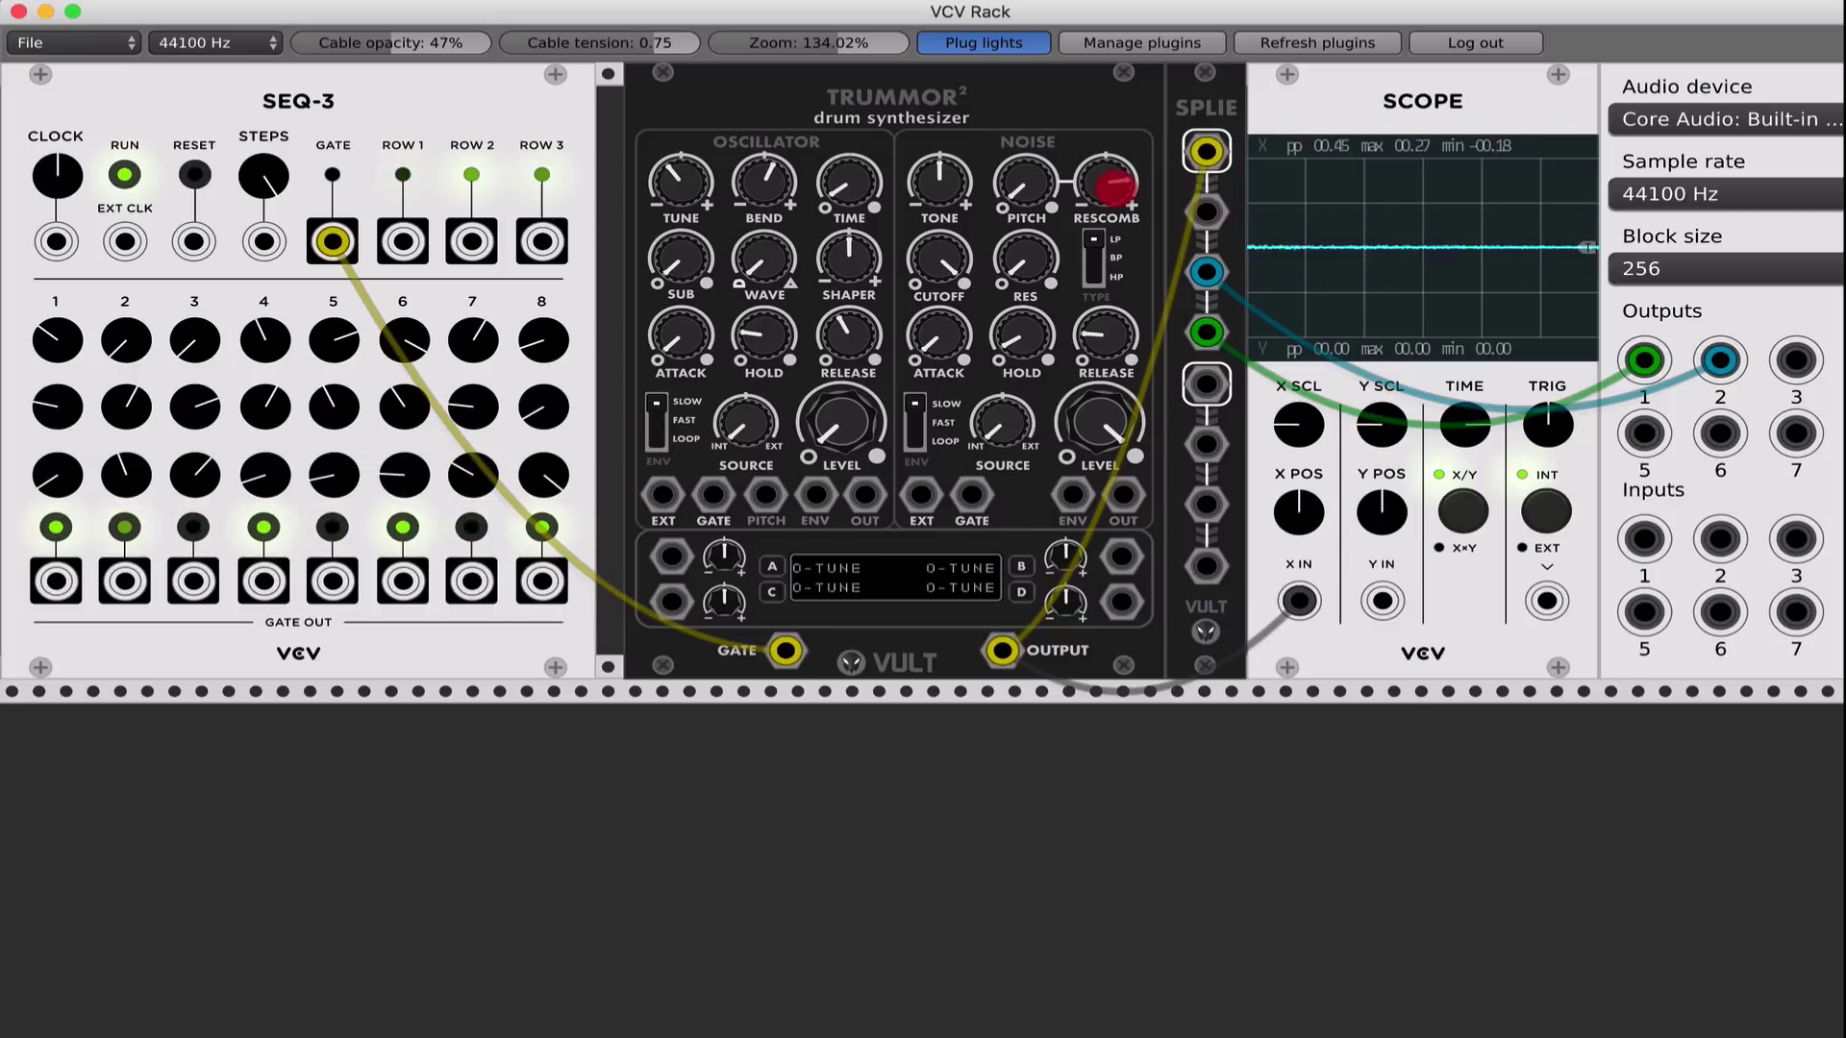
{"action": "left_click_drag", "start_coordinate": [1113, 188], "coordinate": [1113, 413]}
{"action": "mouse_move", "coordinate": [1027, 190]}
{"action": "left_mouse_down"}
{"action": "mouse_move", "coordinate": [1096, 197]}
{"action": "mouse_move", "coordinate": [1034, 175]}
{"action": "mouse_move", "coordinate": [1115, 181]}
{"action": "mouse_move", "coordinate": [1125, 158]}
{"action": "mouse_move", "coordinate": [1112, 186]}
{"action": "mouse_move", "coordinate": [1022, 146]}
{"action": "mouse_move", "coordinate": [1023, 122]}
{"action": "mouse_move", "coordinate": [1021, 177]}
{"action": "left_mouse_up"}
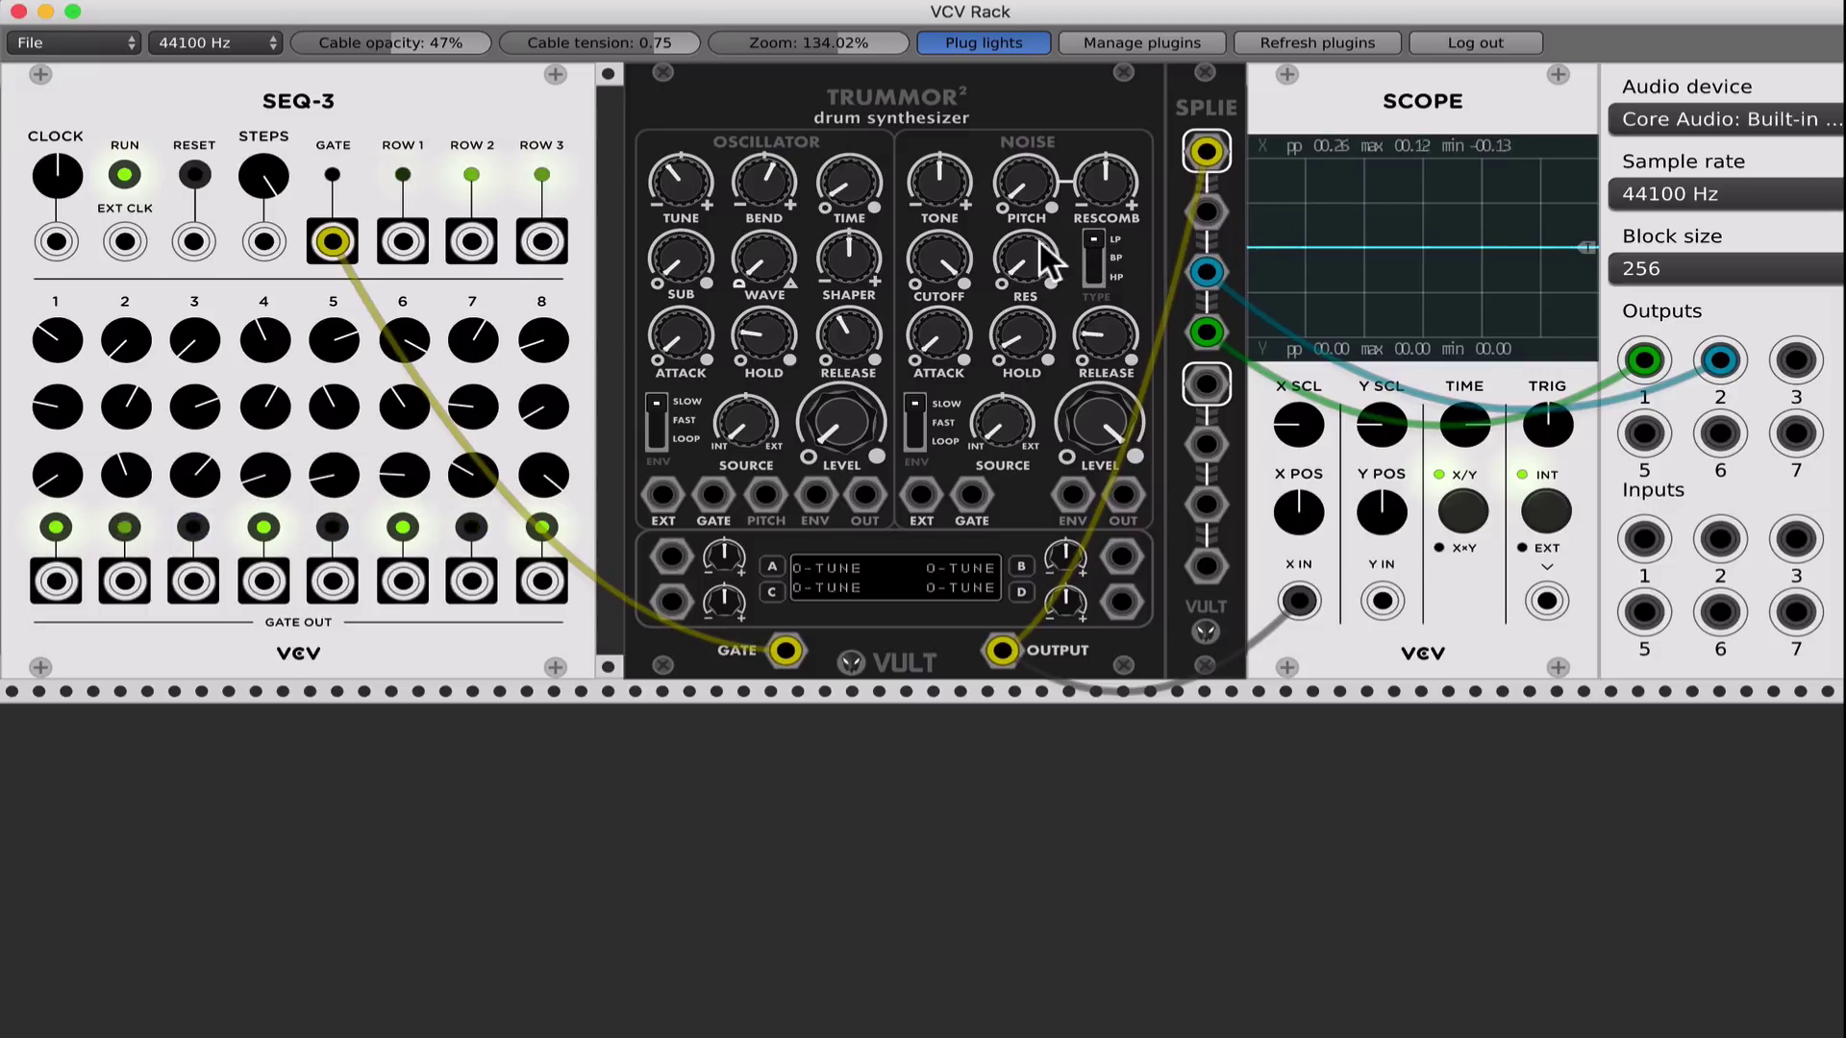
- Set the noise filter to BP with a lower Cutoff and maximum resonance, and shorten the noise Release
{"action": "mouse_move", "coordinate": [954, 258]}
{"action": "left_mouse_down"}
{"action": "mouse_move", "coordinate": [1003, 216]}
{"action": "mouse_move", "coordinate": [969, 271]}
{"action": "mouse_move", "coordinate": [1024, 257]}
{"action": "mouse_move", "coordinate": [936, 267]}
{"action": "mouse_move", "coordinate": [1026, 254]}
{"action": "mouse_move", "coordinate": [938, 257]}
{"action": "left_mouse_up"}
{"action": "left_click", "coordinate": [1093, 246]}
{"action": "left_click", "coordinate": [939, 259]}
{"action": "left_click", "coordinate": [1113, 337]}
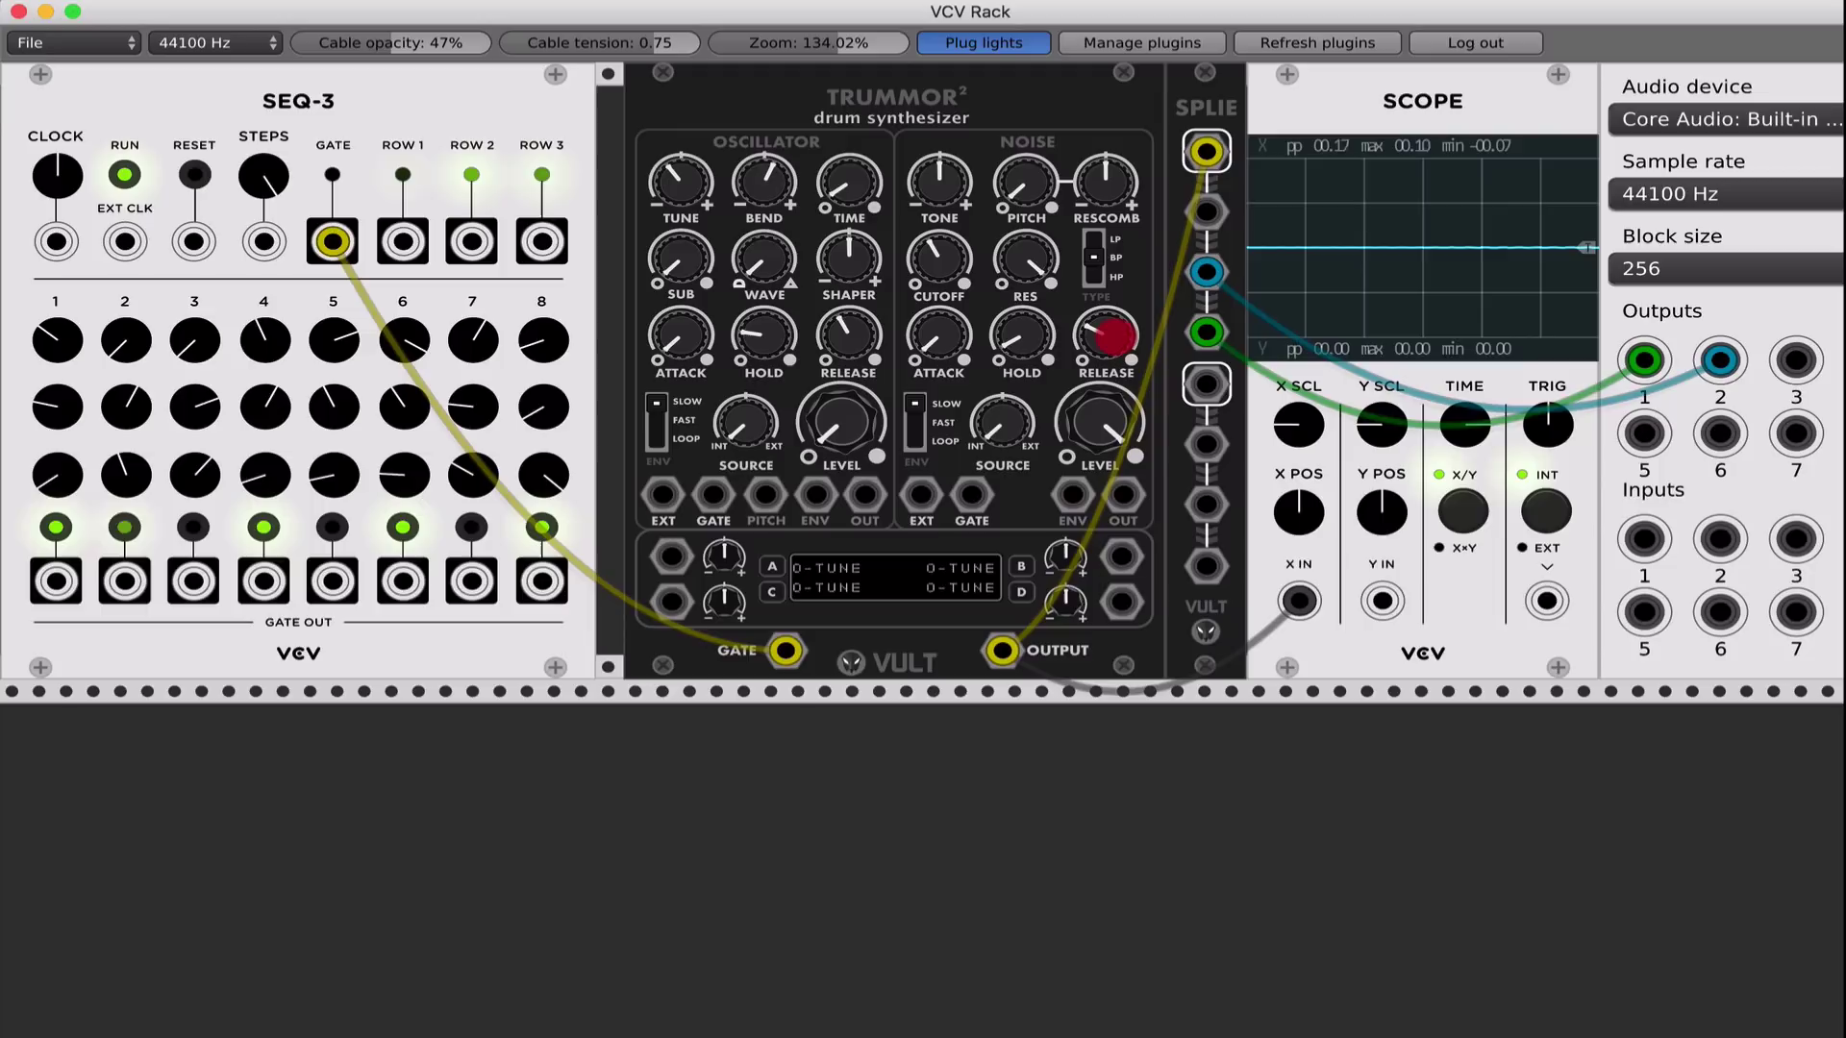
{"action": "left_click_drag", "start_coordinate": [1114, 336], "coordinate": [1114, 332]}
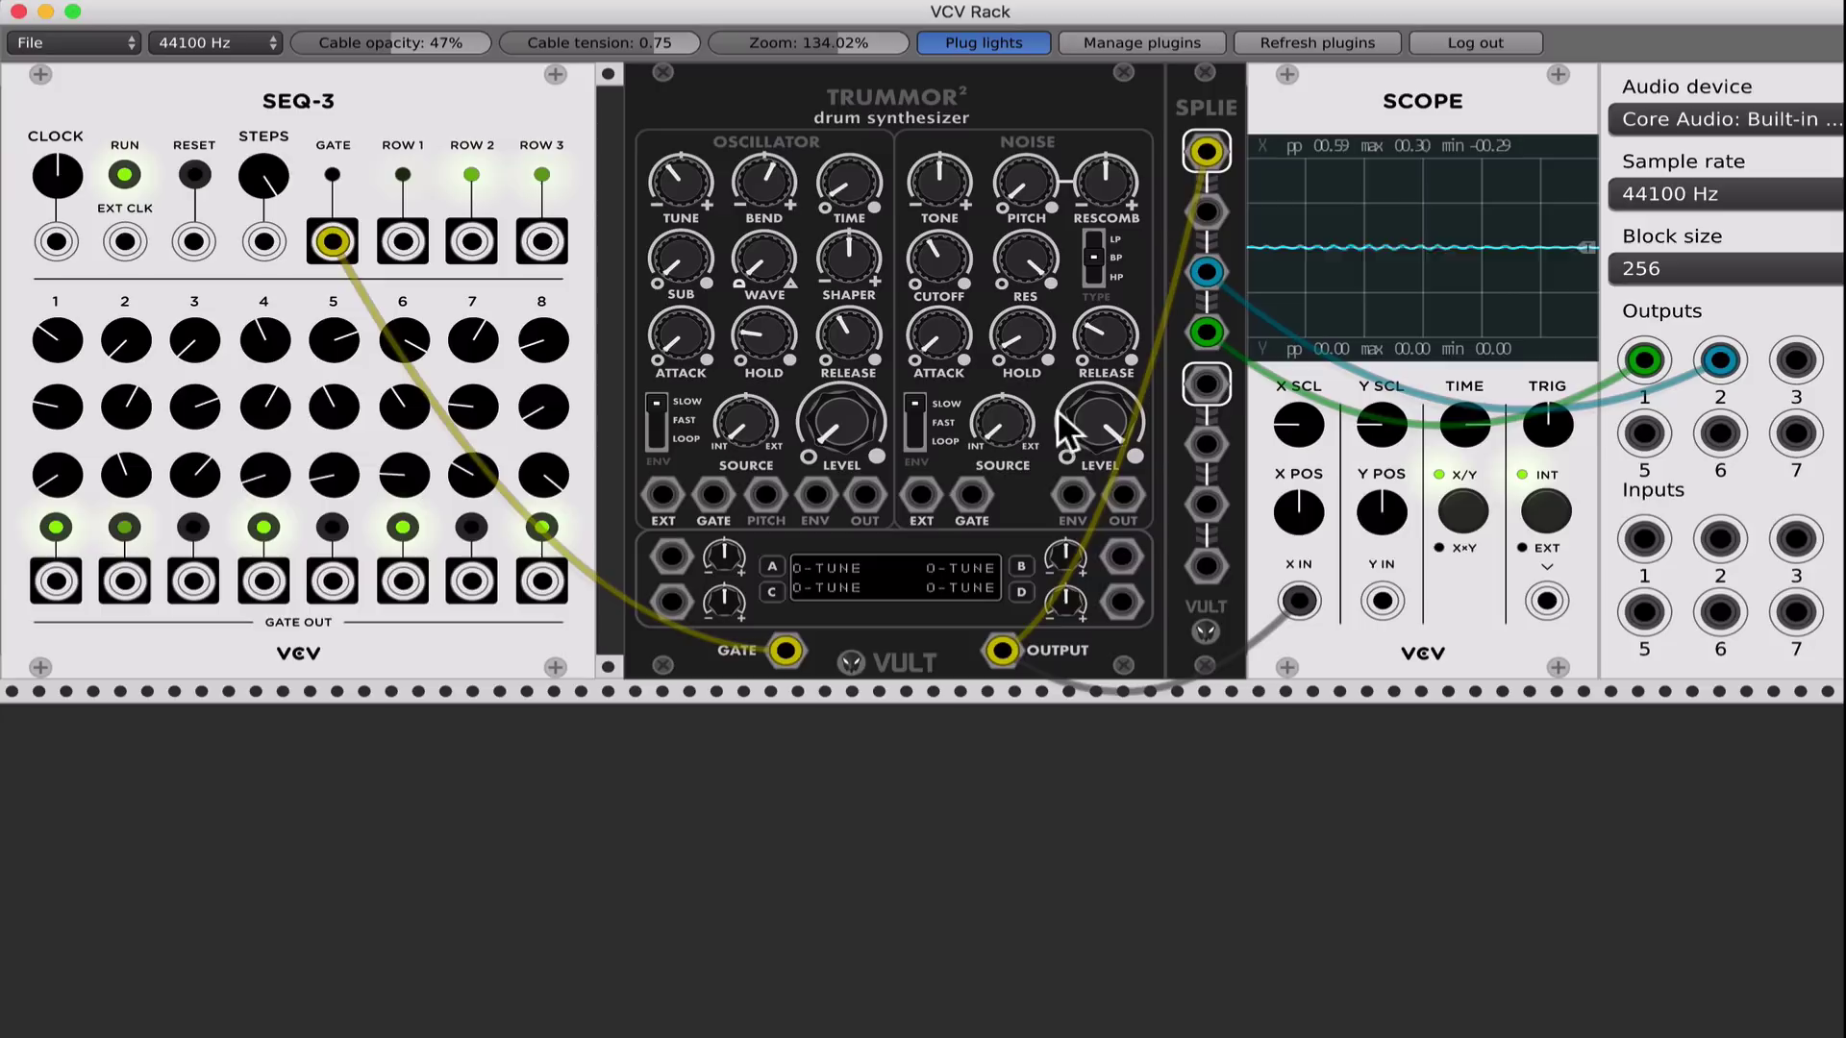
- Set the noise envelope to Loop and patch its envelope output into the scope's X input
{"action": "left_click", "coordinate": [915, 439]}
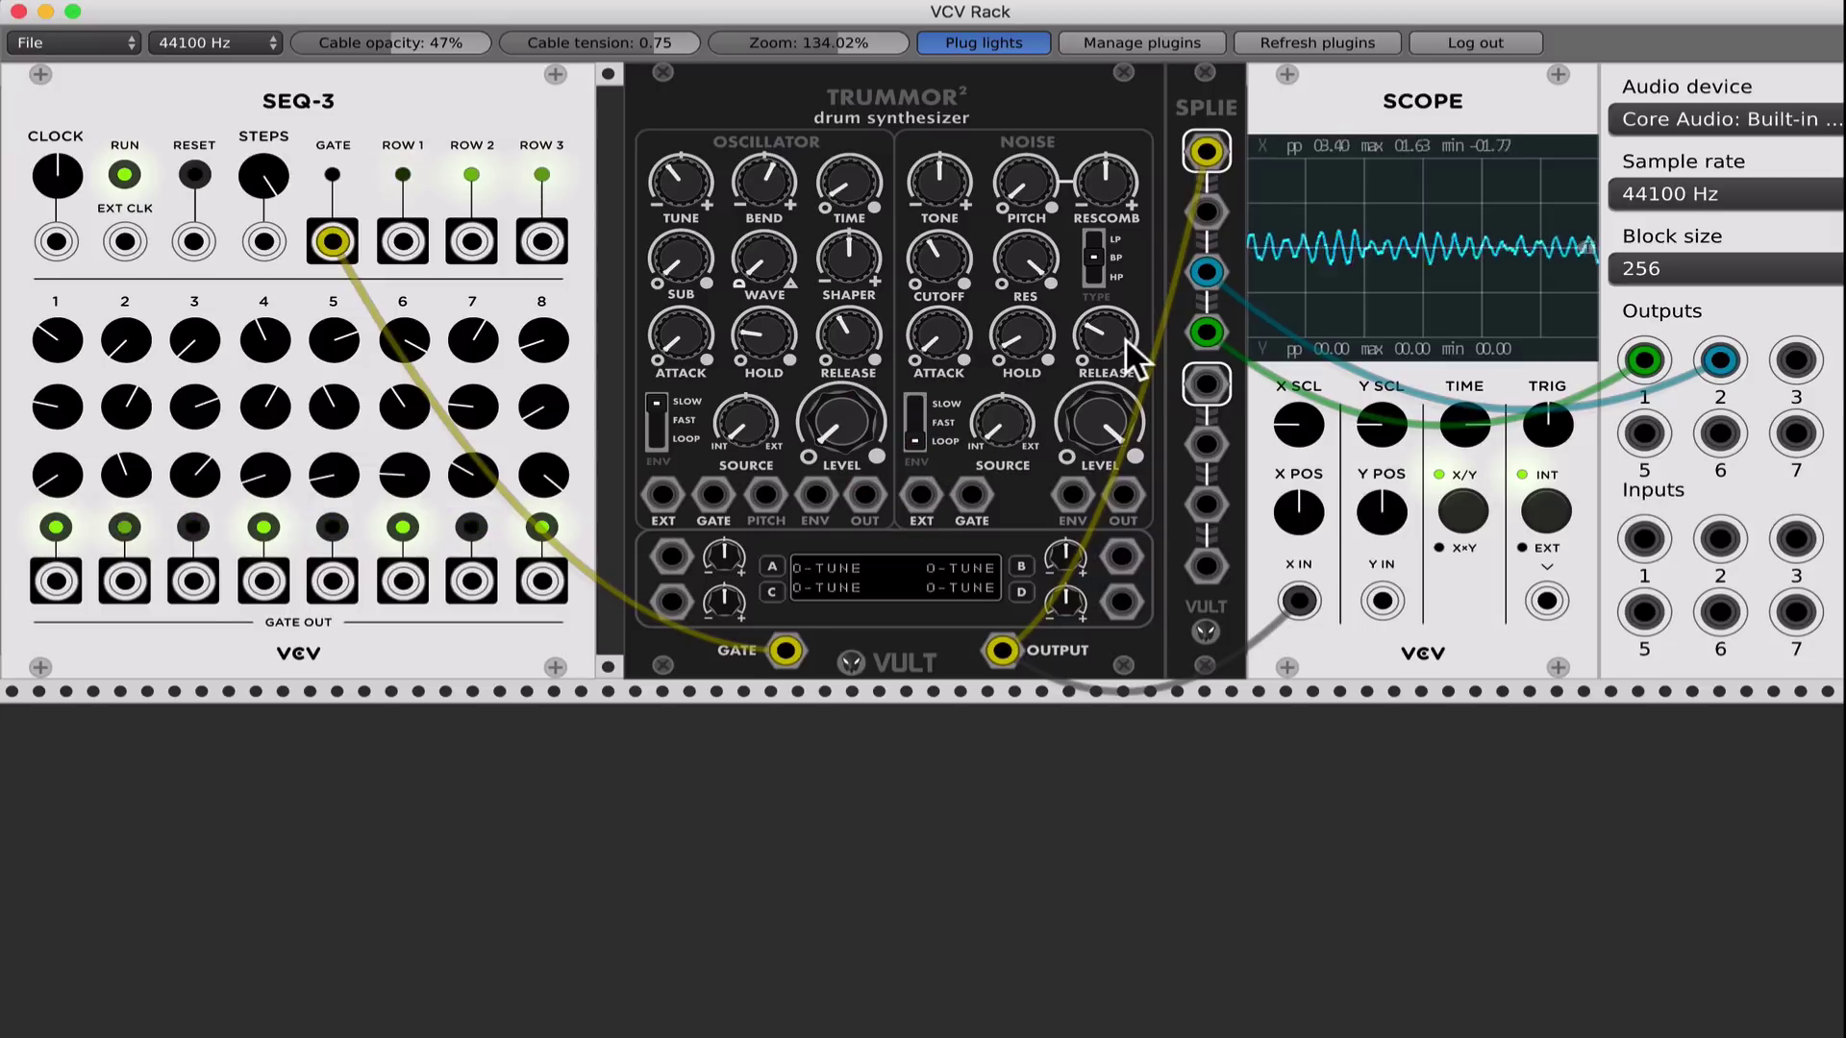
{"action": "left_click_drag", "start_coordinate": [1294, 602], "coordinate": [1073, 496]}
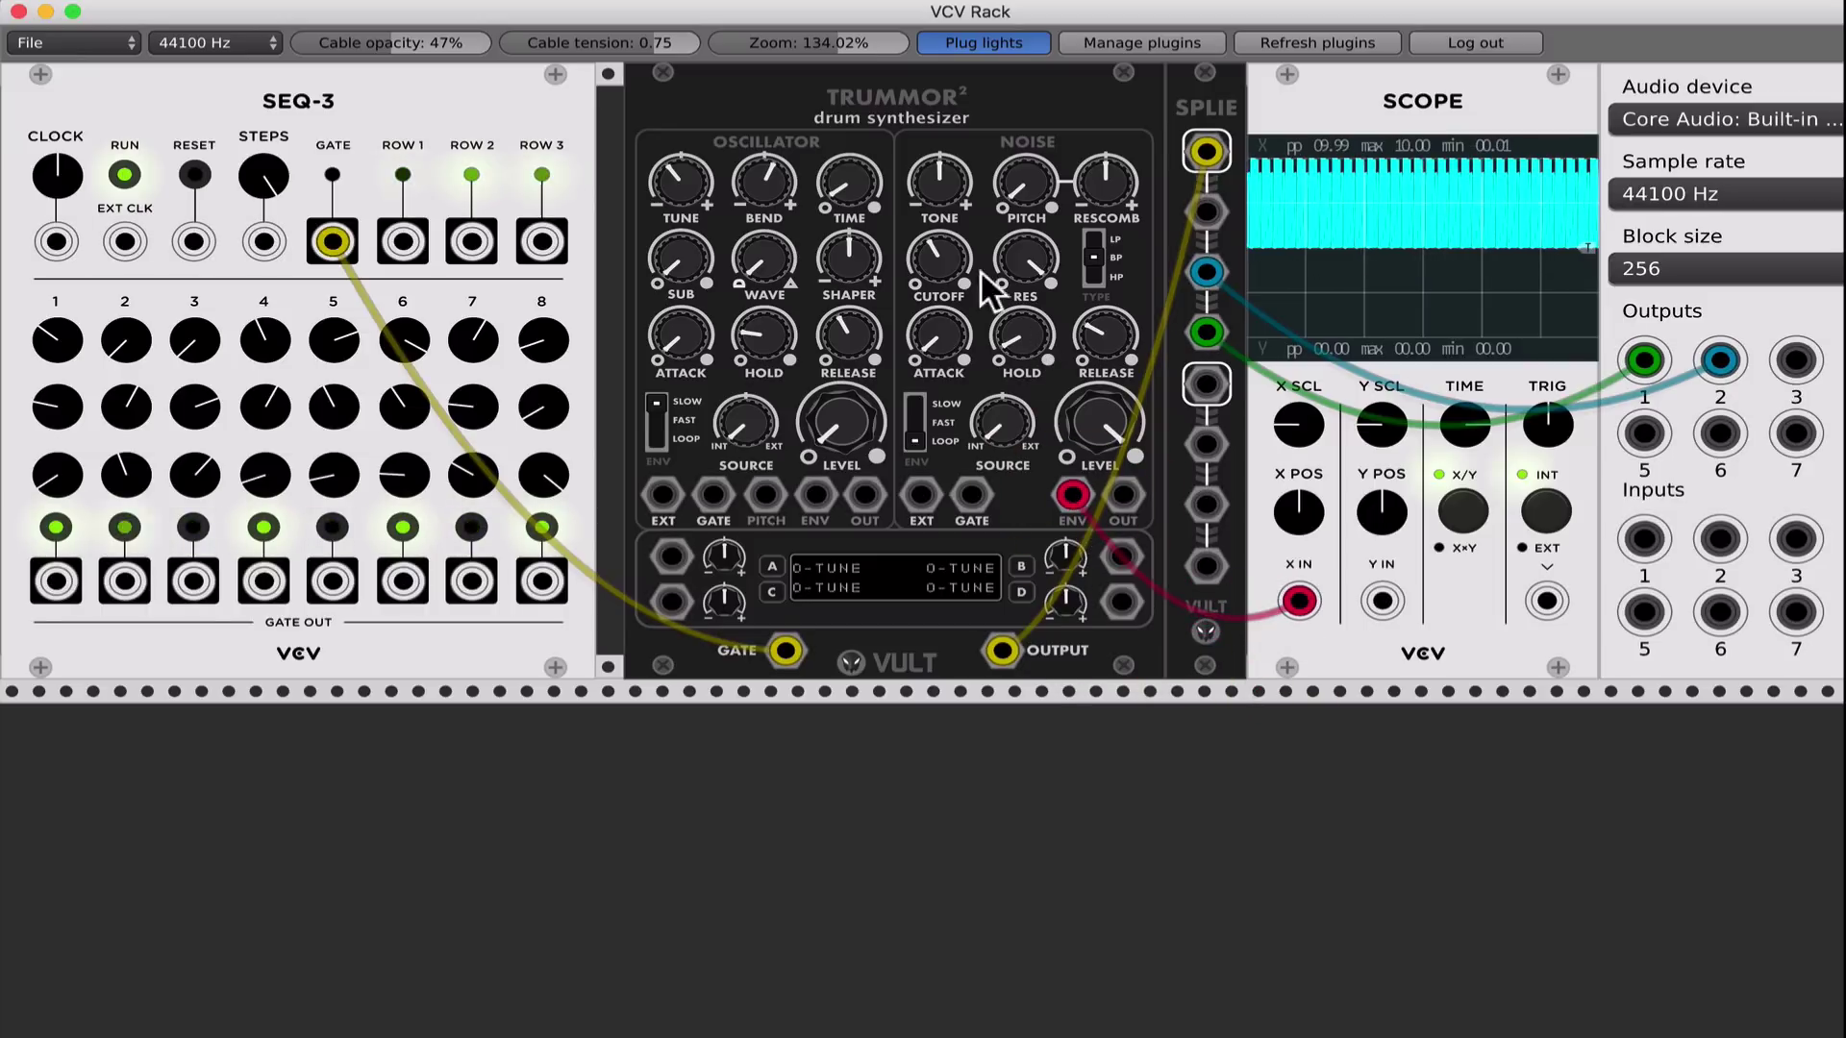
- Raise the noise envelope's Attack slightly, try different Hold amounts, and lower the scope's Time control
{"action": "left_click_drag", "start_coordinate": [1081, 339], "coordinate": [931, 344]}
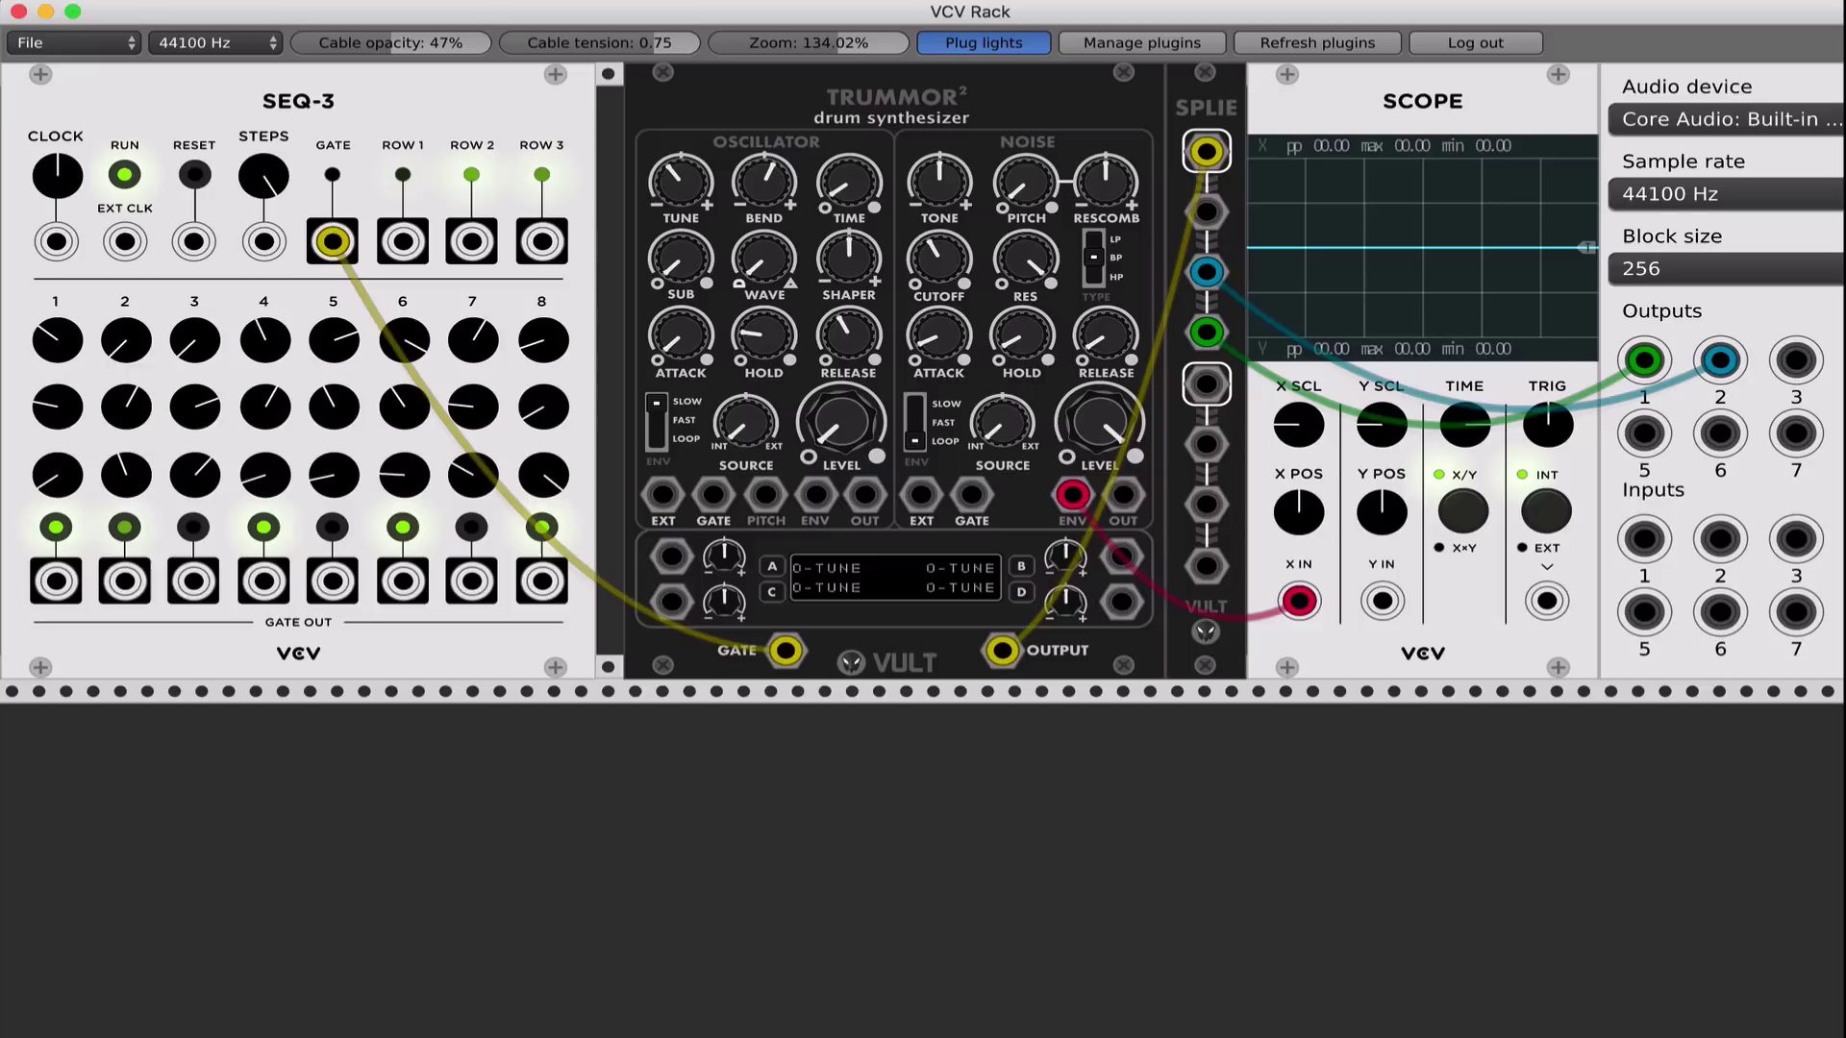
{"action": "left_click_drag", "start_coordinate": [1073, 495], "coordinate": [1024, 341]}
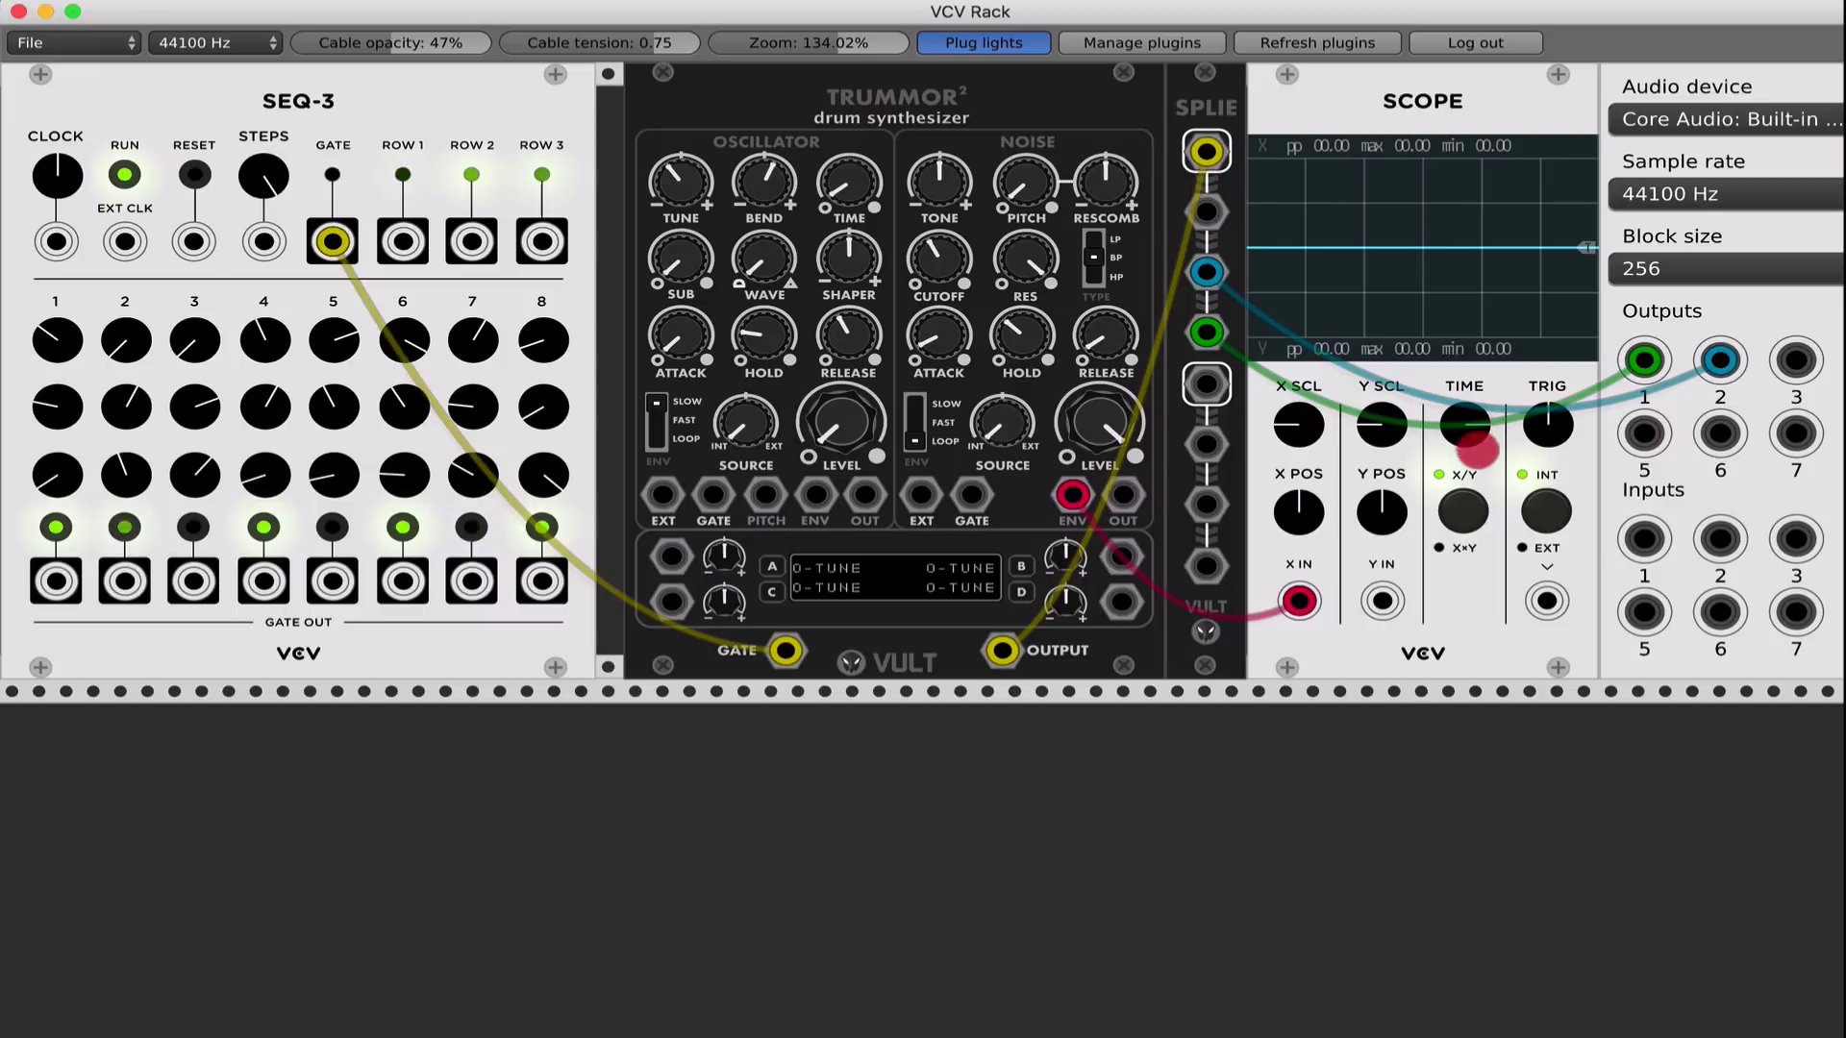
{"action": "left_click_drag", "start_coordinate": [1474, 443], "coordinate": [1475, 432]}
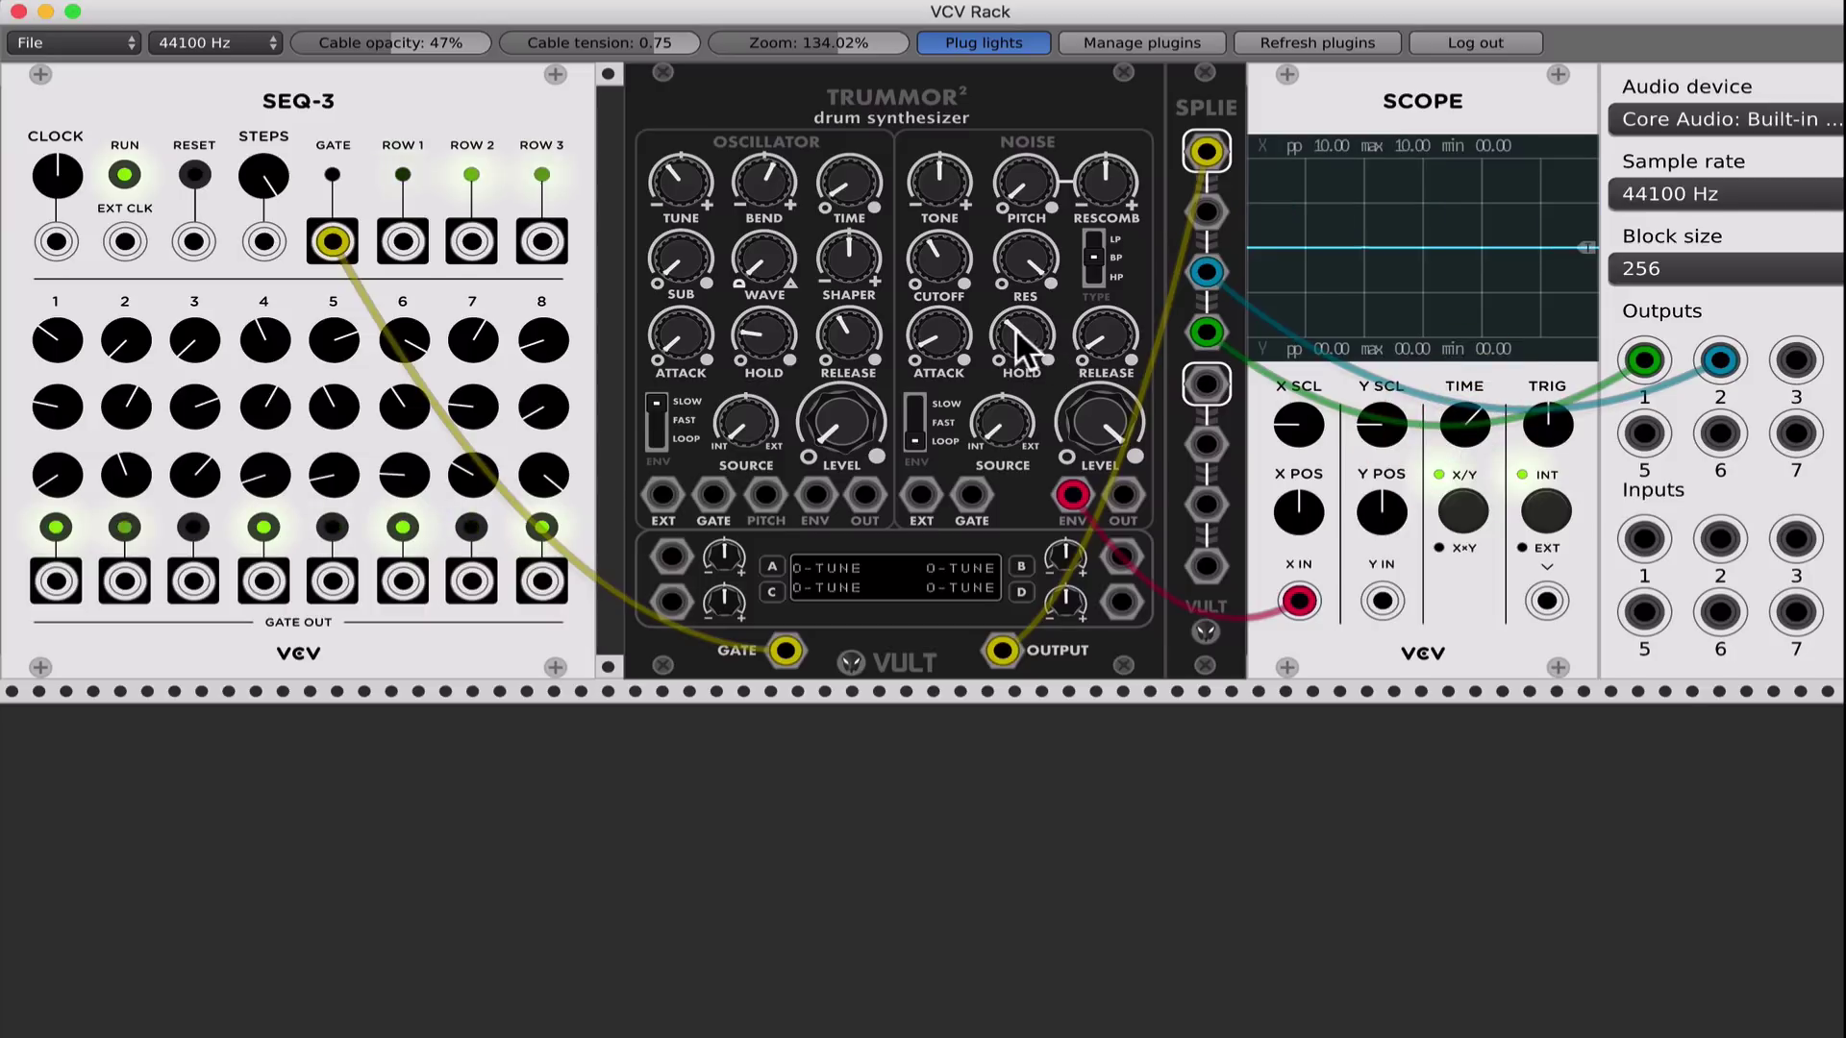
{"action": "left_click_drag", "start_coordinate": [1016, 326], "coordinate": [1019, 423]}
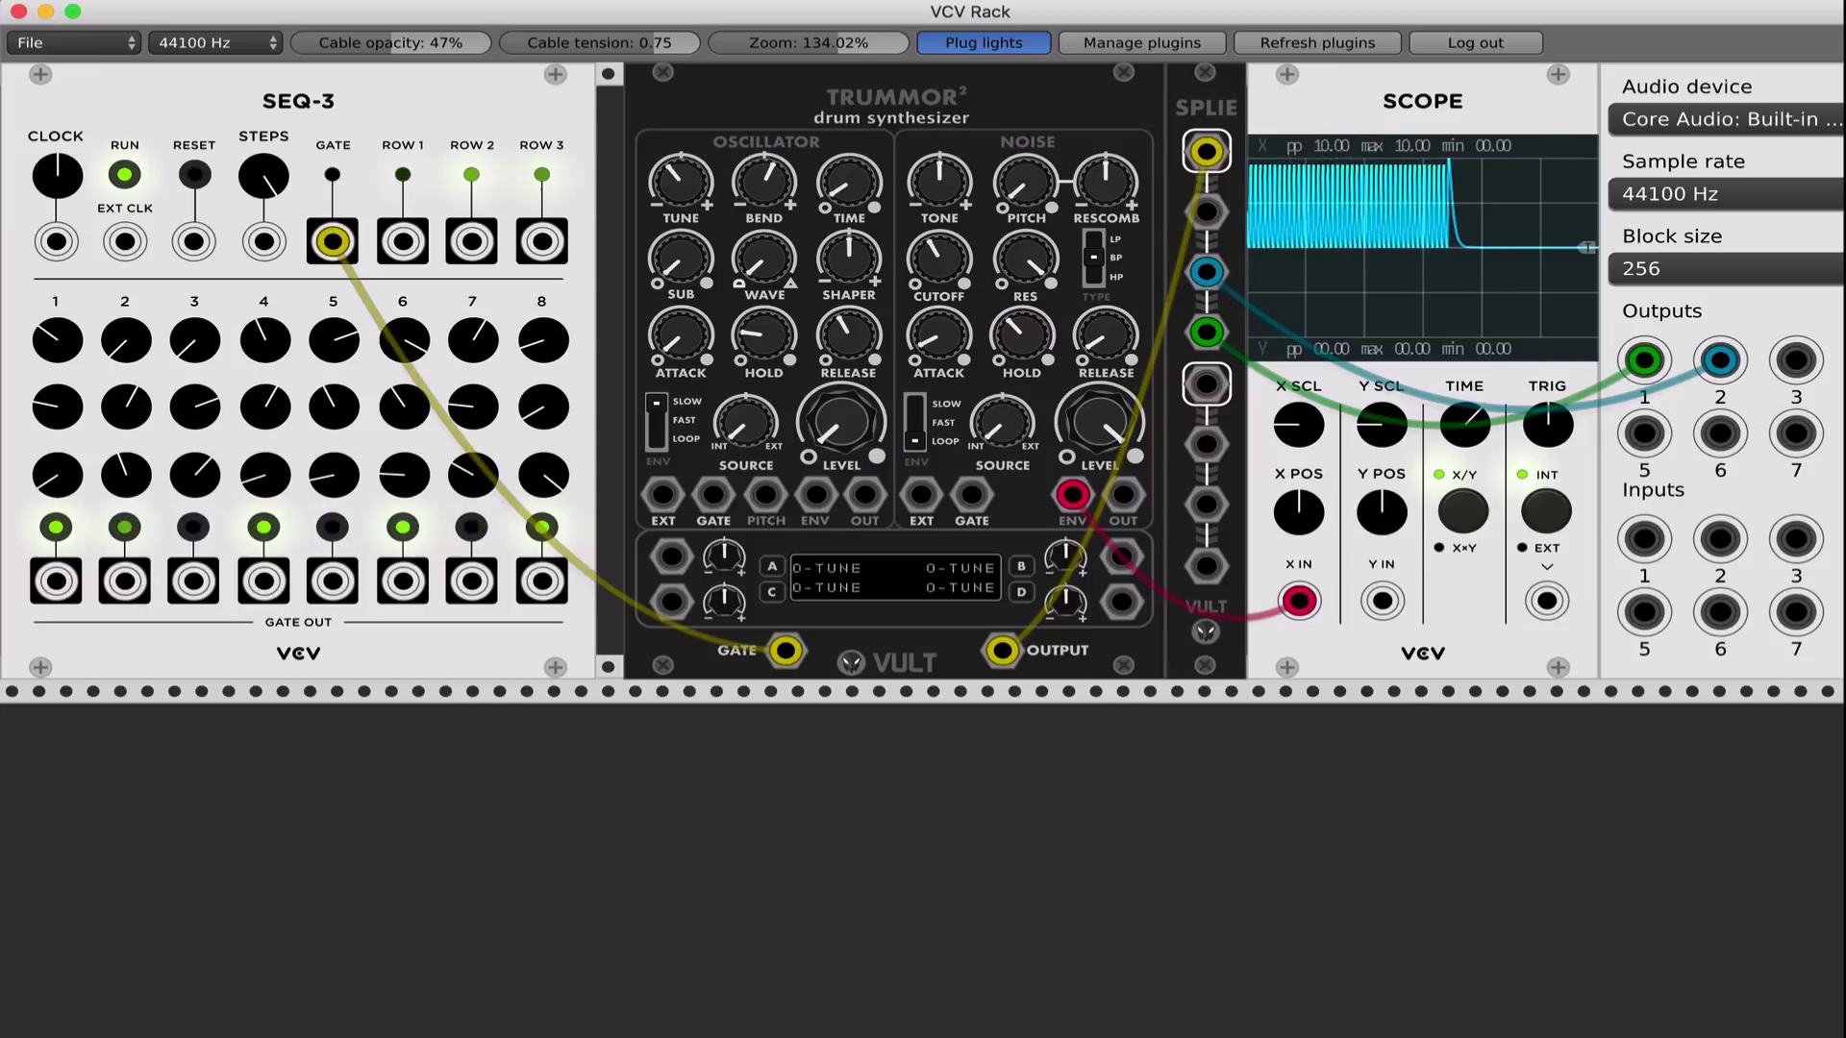
- Raise the noise envelope's Attack and Release further and turn the noise Tone control towards plus
{"action": "mouse_move", "coordinate": [1018, 334]}
{"action": "left_mouse_down"}
{"action": "mouse_move", "coordinate": [1018, 375]}
{"action": "mouse_move", "coordinate": [943, 329]}
{"action": "left_mouse_up"}
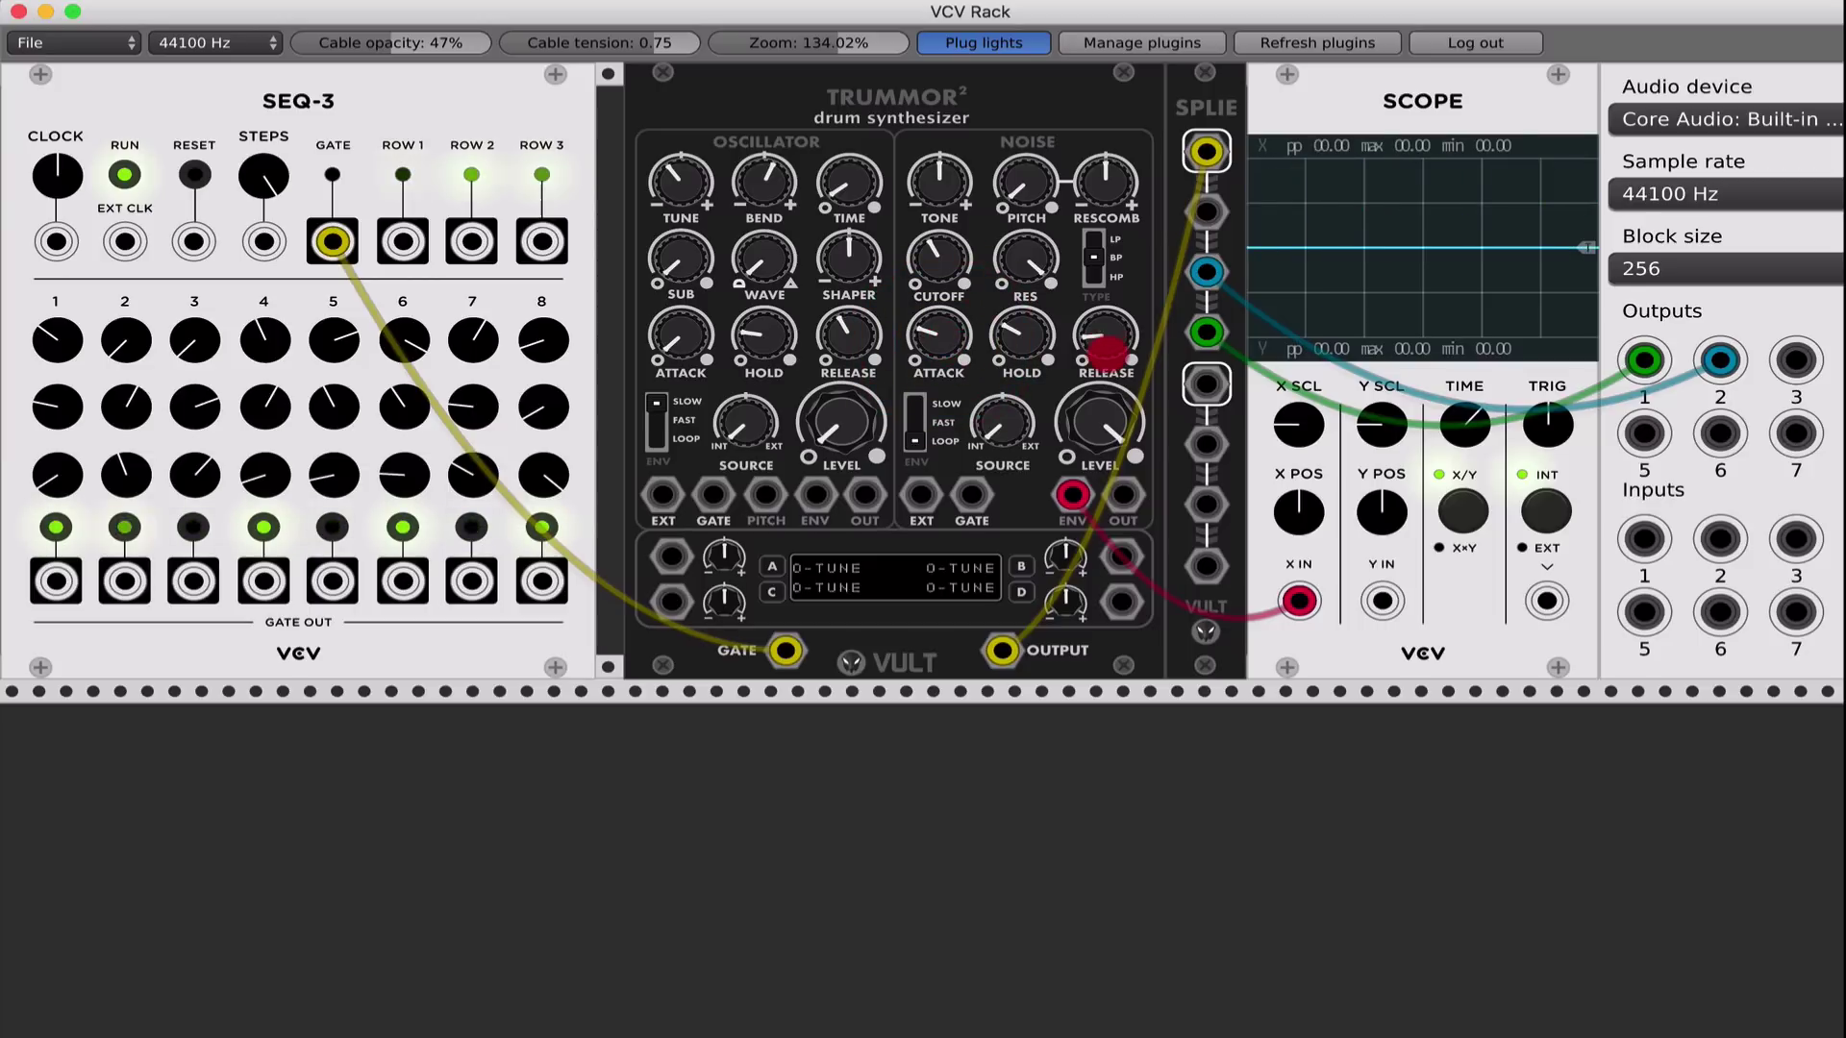
{"action": "left_click_drag", "start_coordinate": [1107, 352], "coordinate": [1106, 350]}
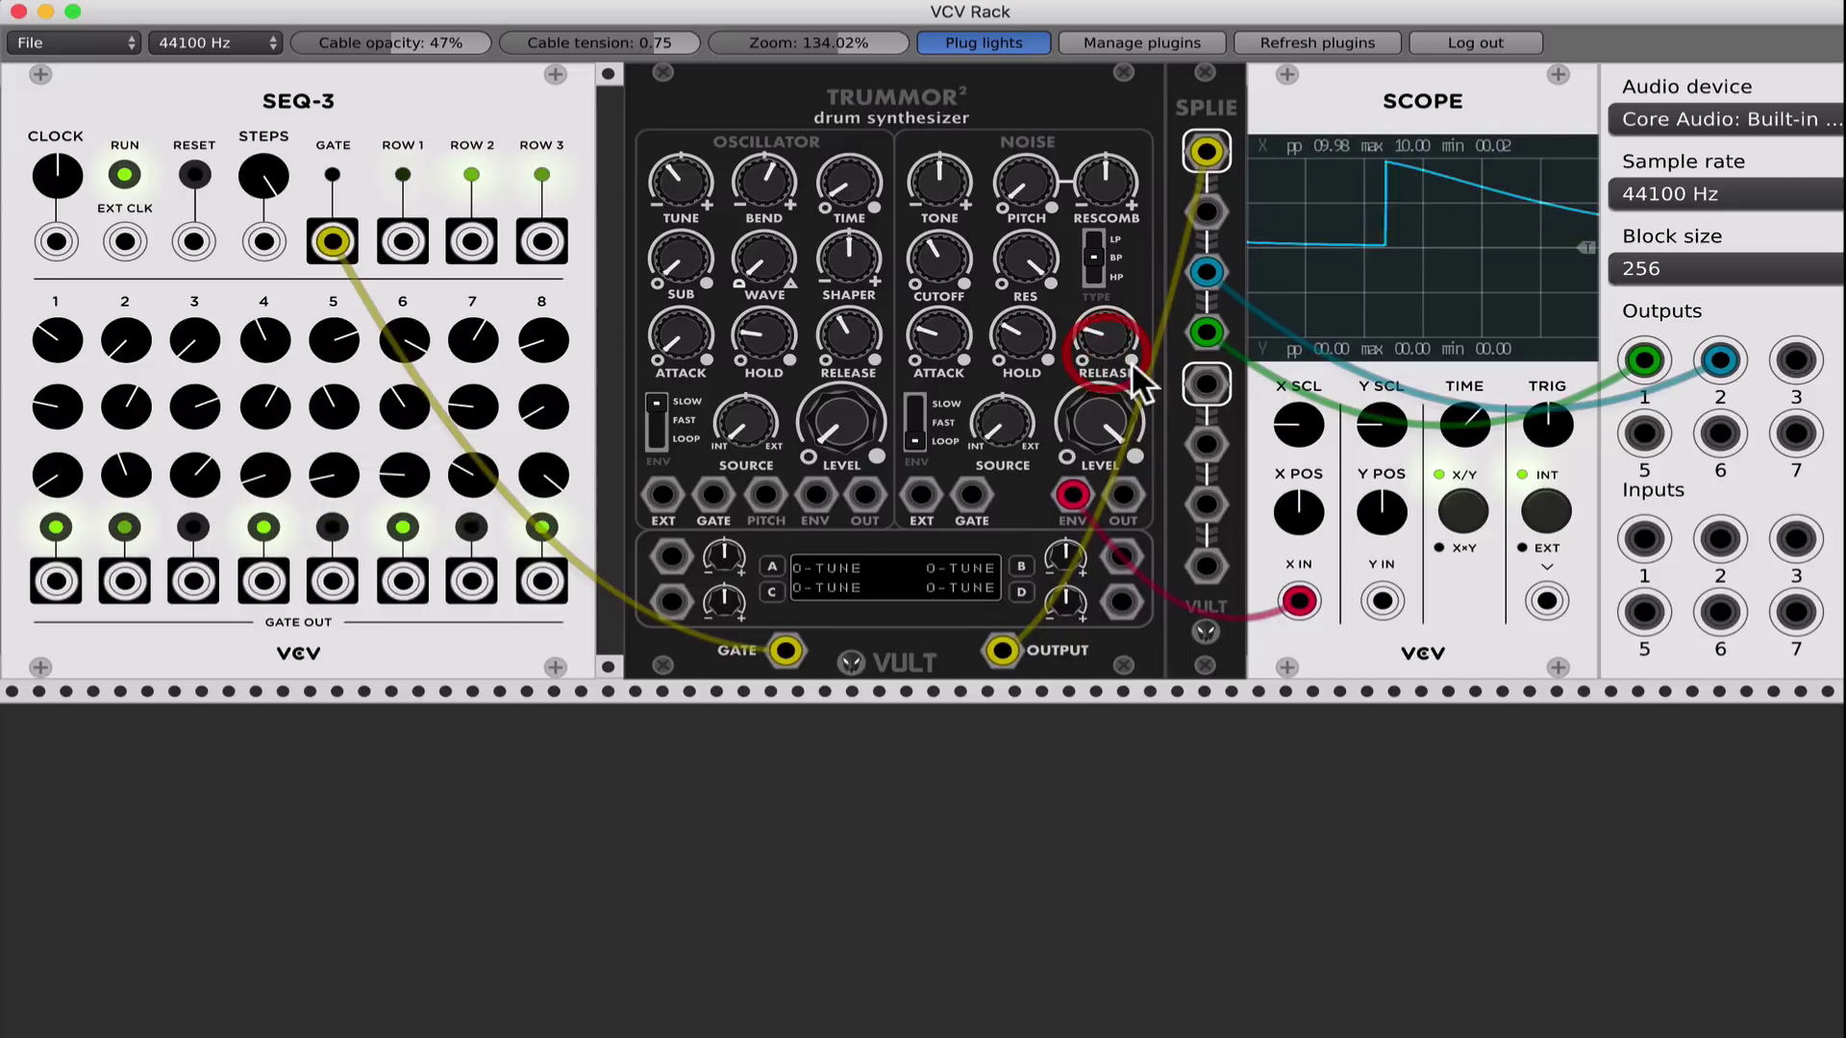
{"action": "left_click", "coordinate": [1118, 338]}
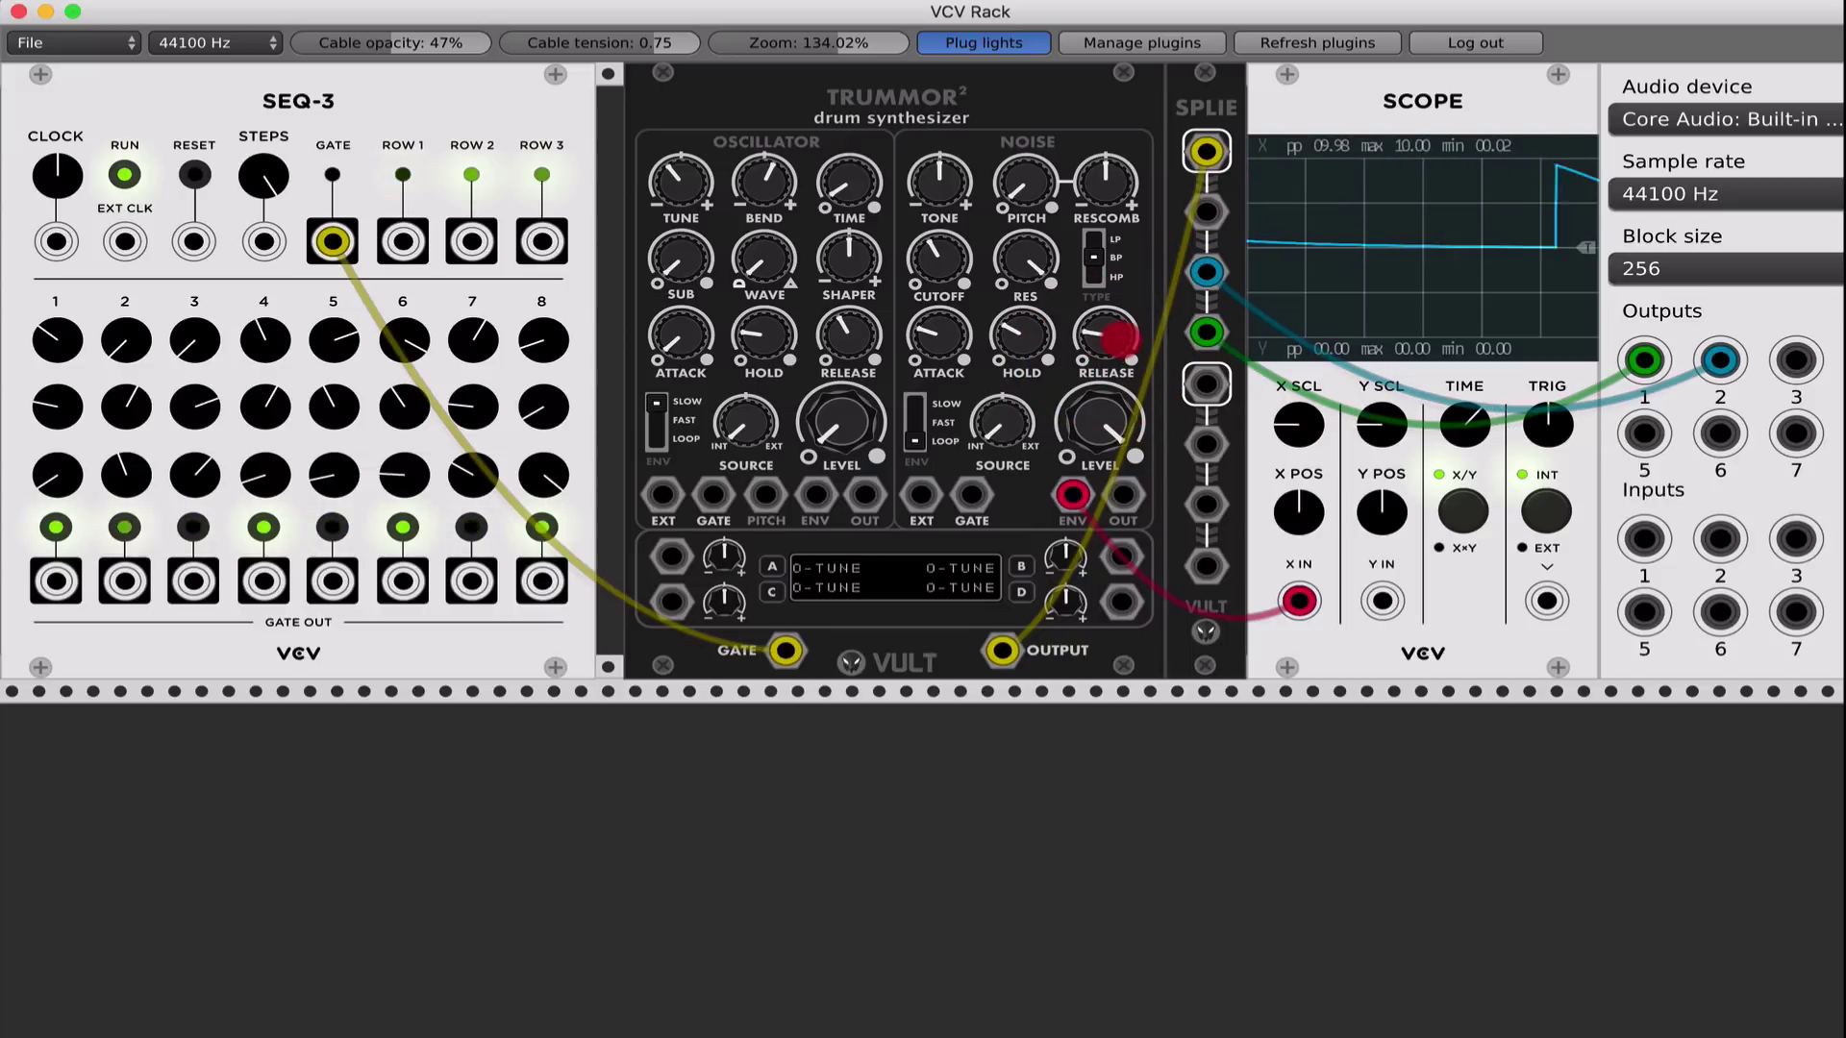
{"action": "left_click", "coordinate": [938, 338]}
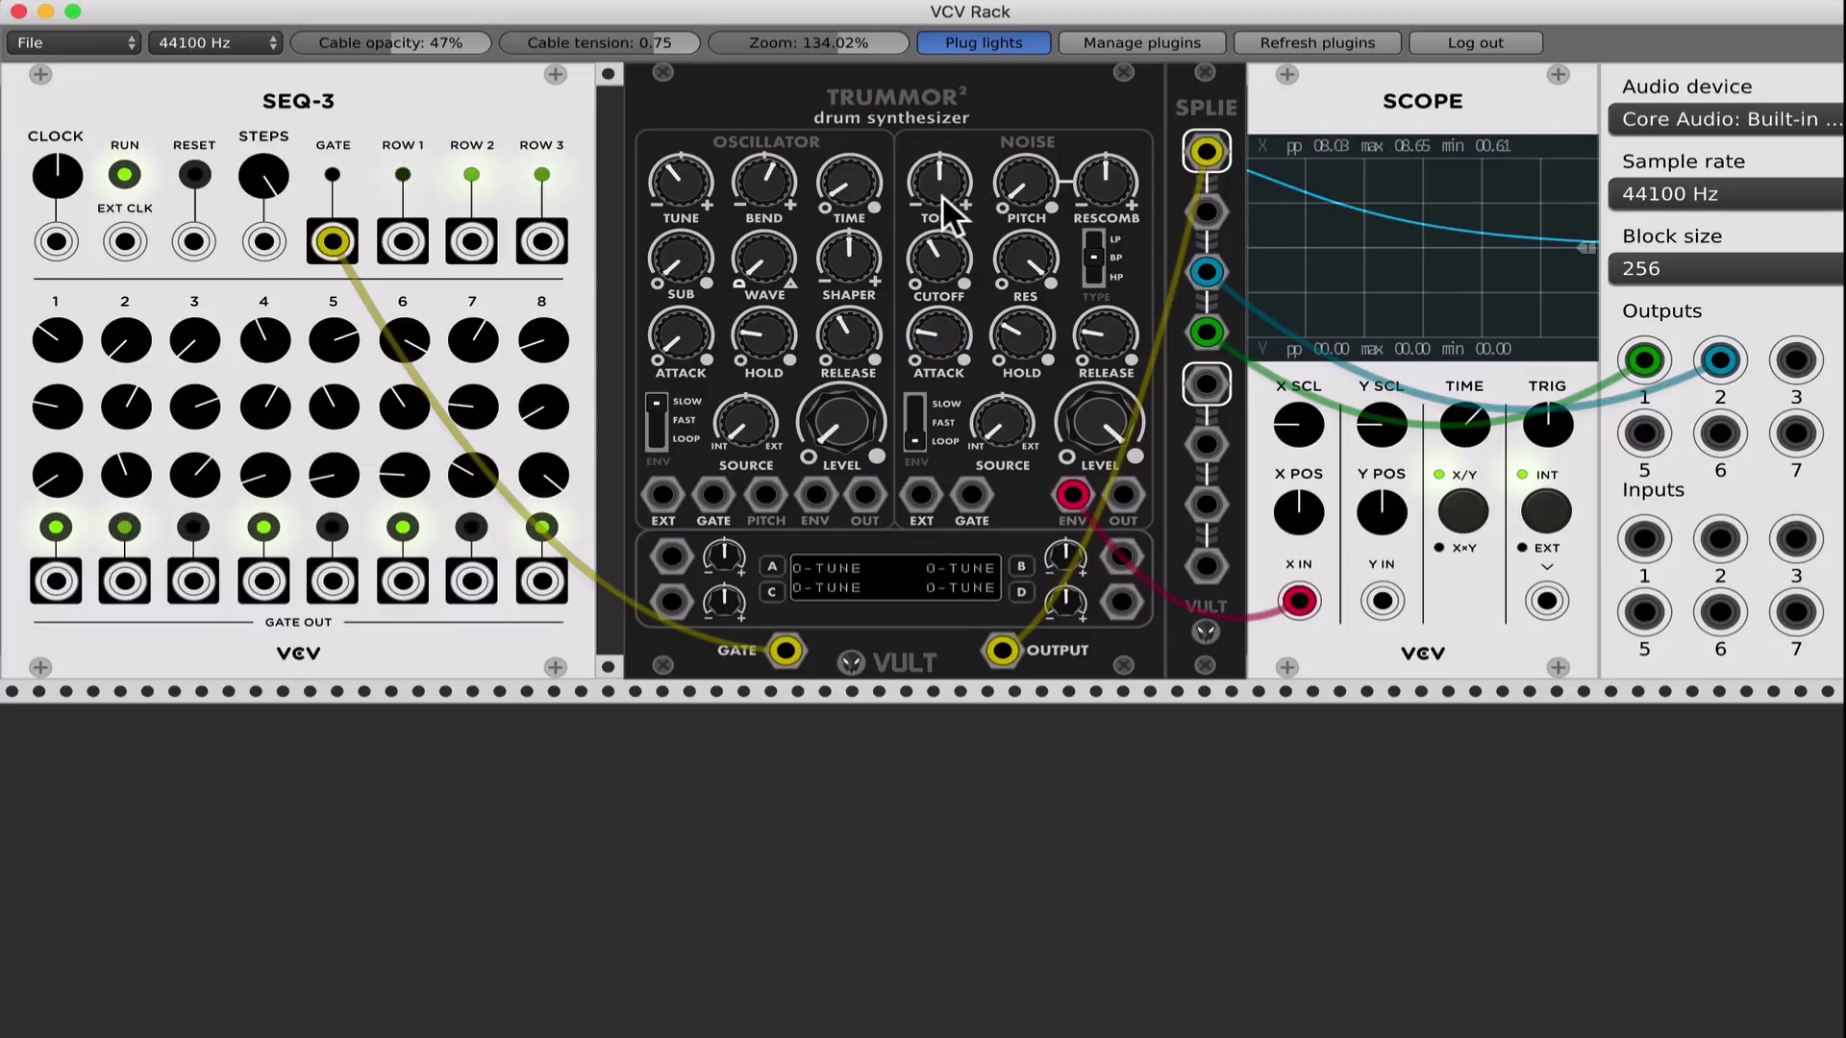
{"action": "left_click_drag", "start_coordinate": [940, 174], "coordinate": [941, 182]}
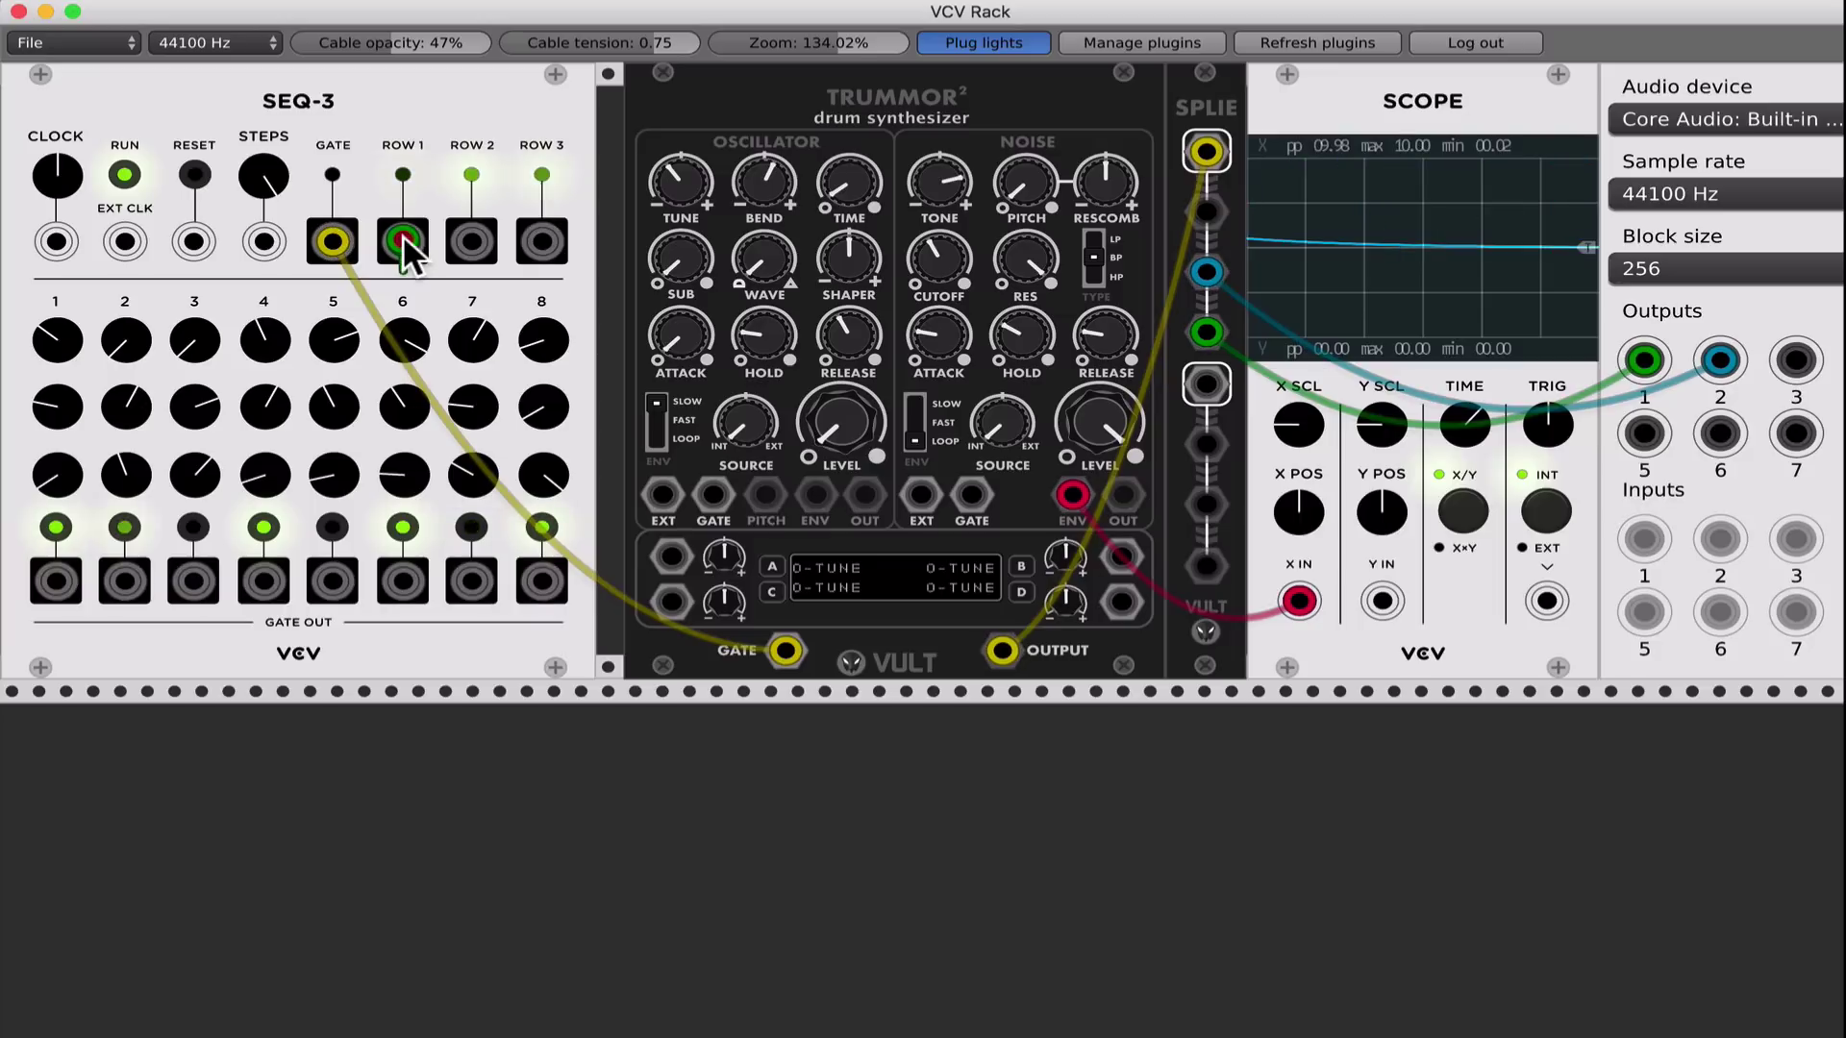
- Patch SEQ-3's Row 1 output into modulation input A, assign A to the noise Cutoff, and raise its modulation amount
{"action": "left_click_drag", "start_coordinate": [403, 242], "coordinate": [671, 558]}
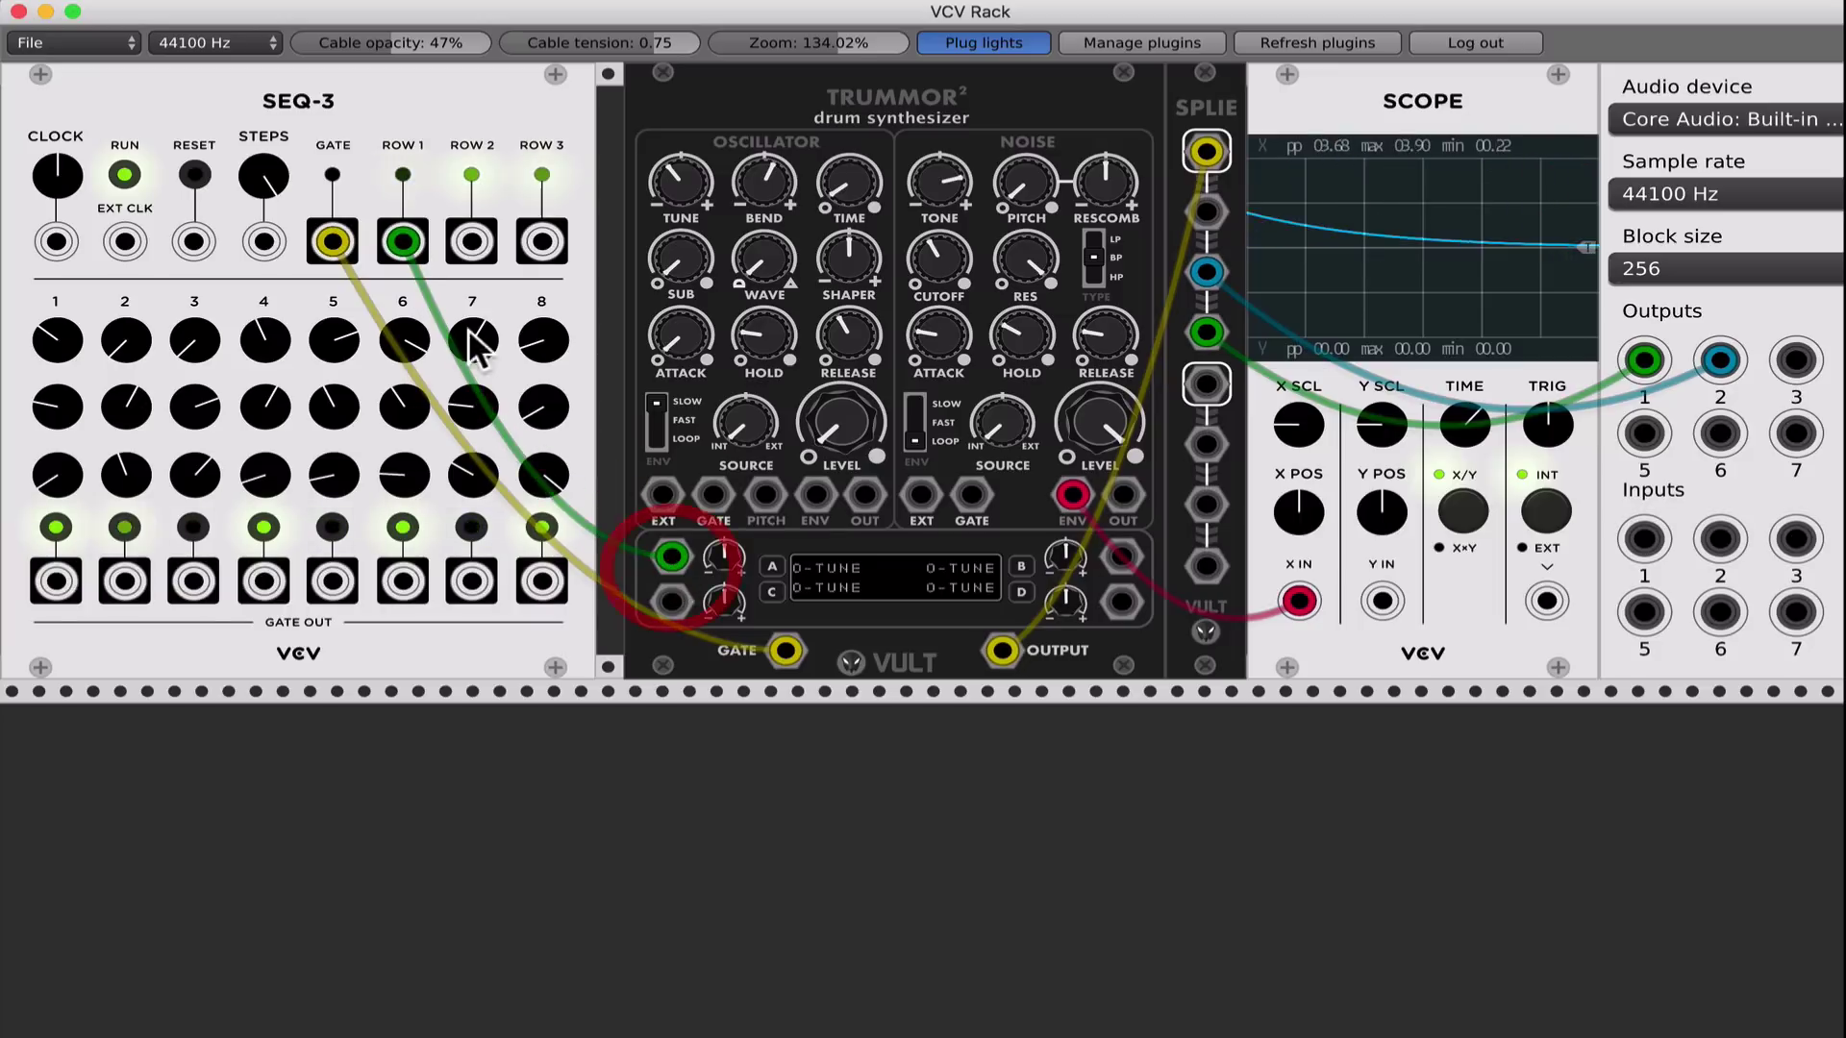
{"action": "left_click", "coordinate": [775, 566]}
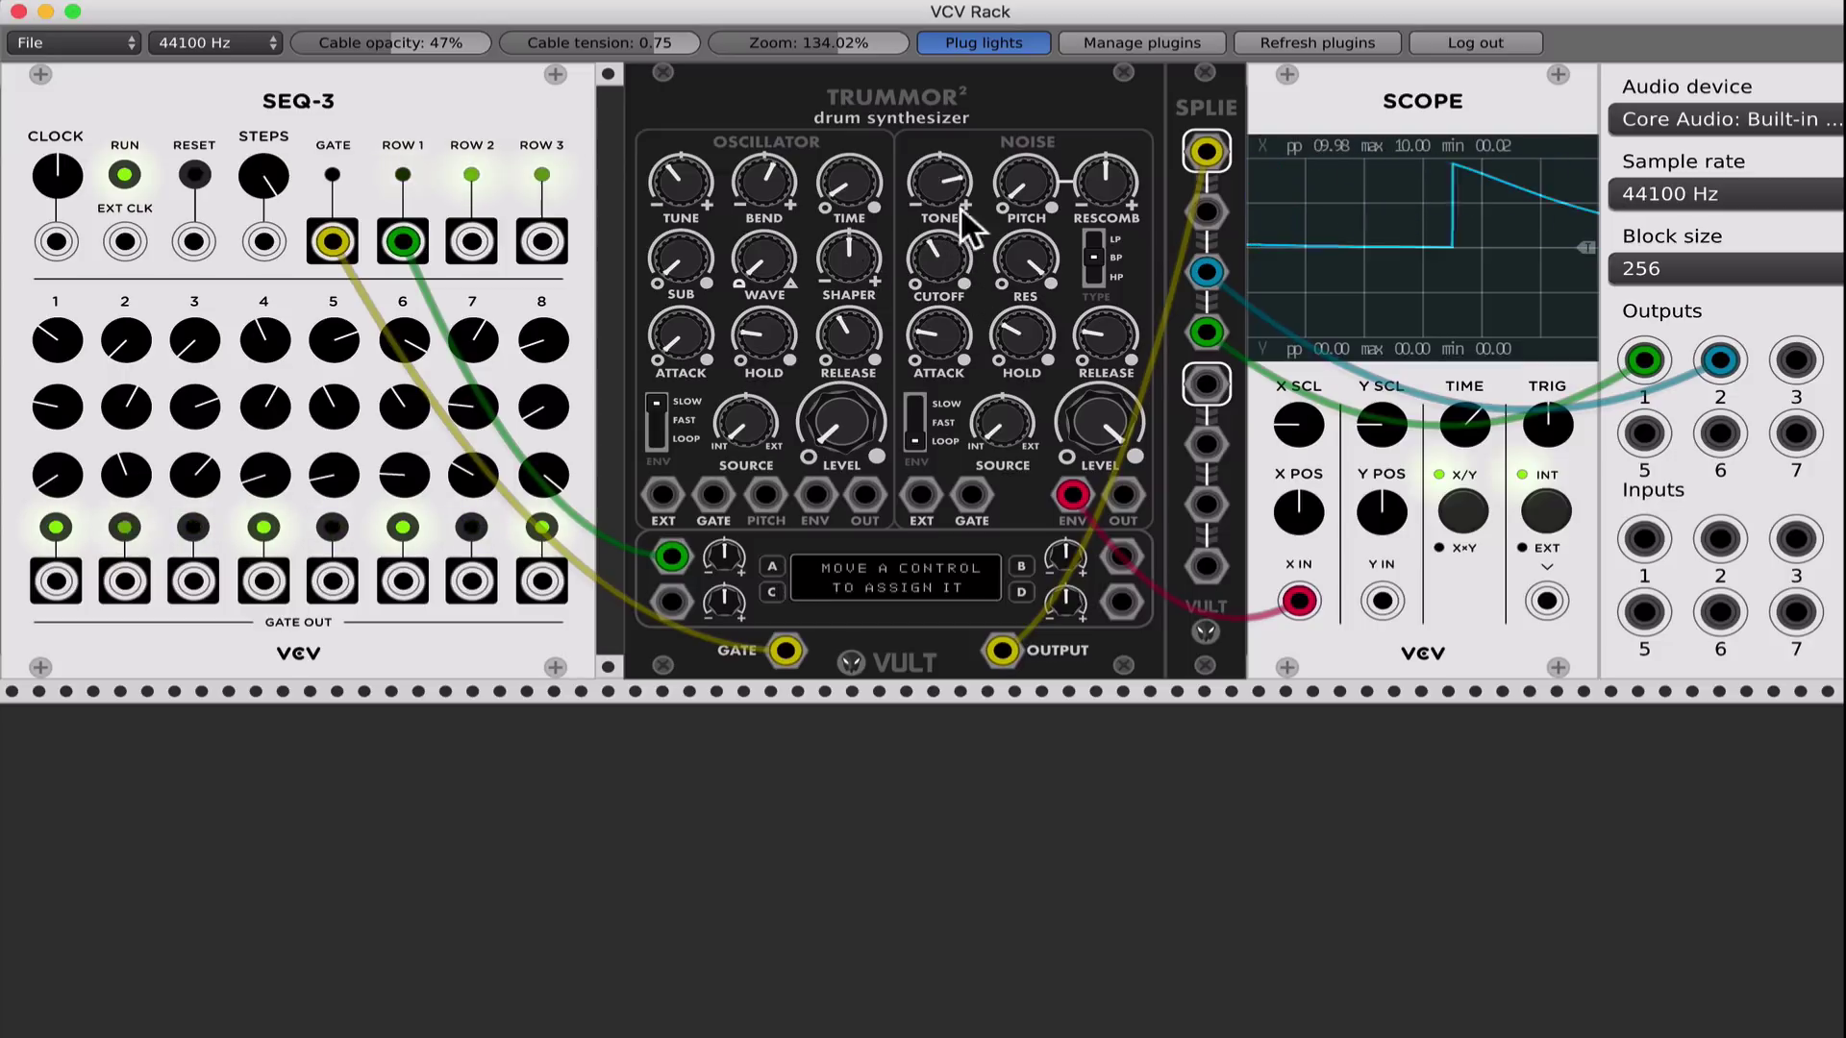
{"action": "left_click", "coordinate": [943, 257]}
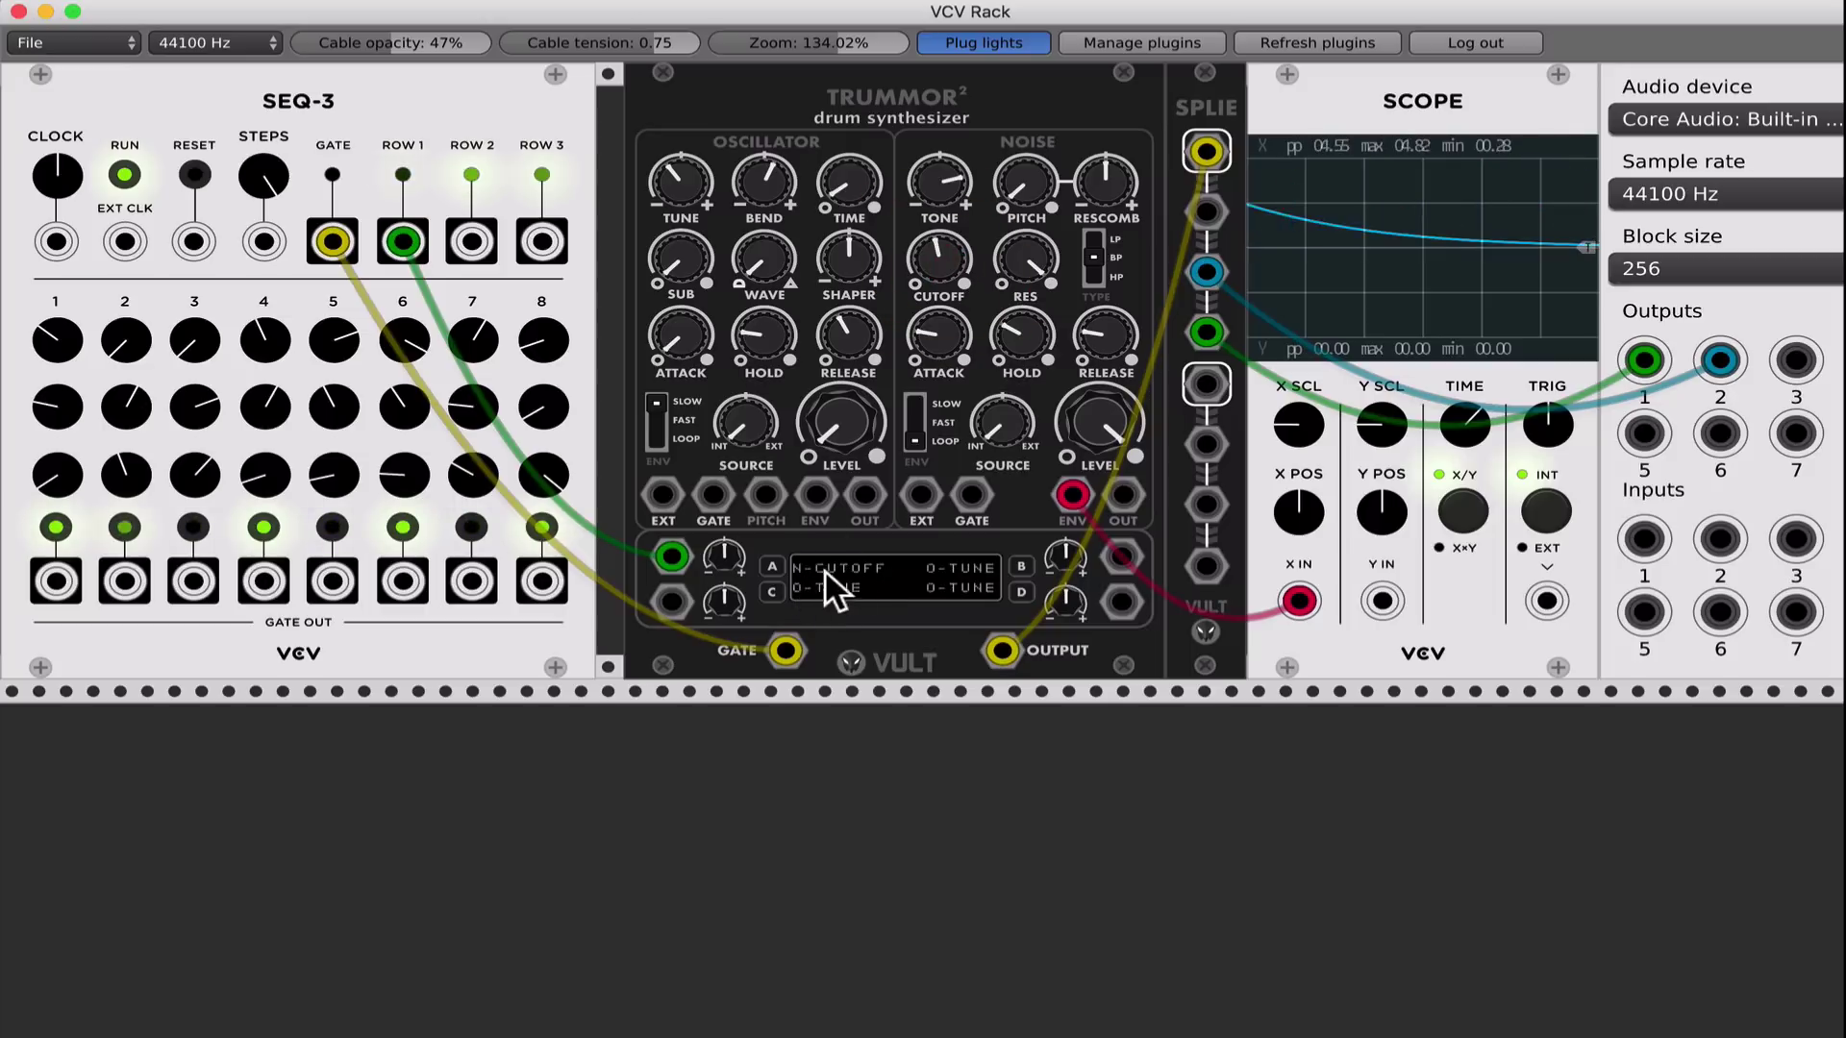
{"action": "left_click", "coordinate": [723, 558]}
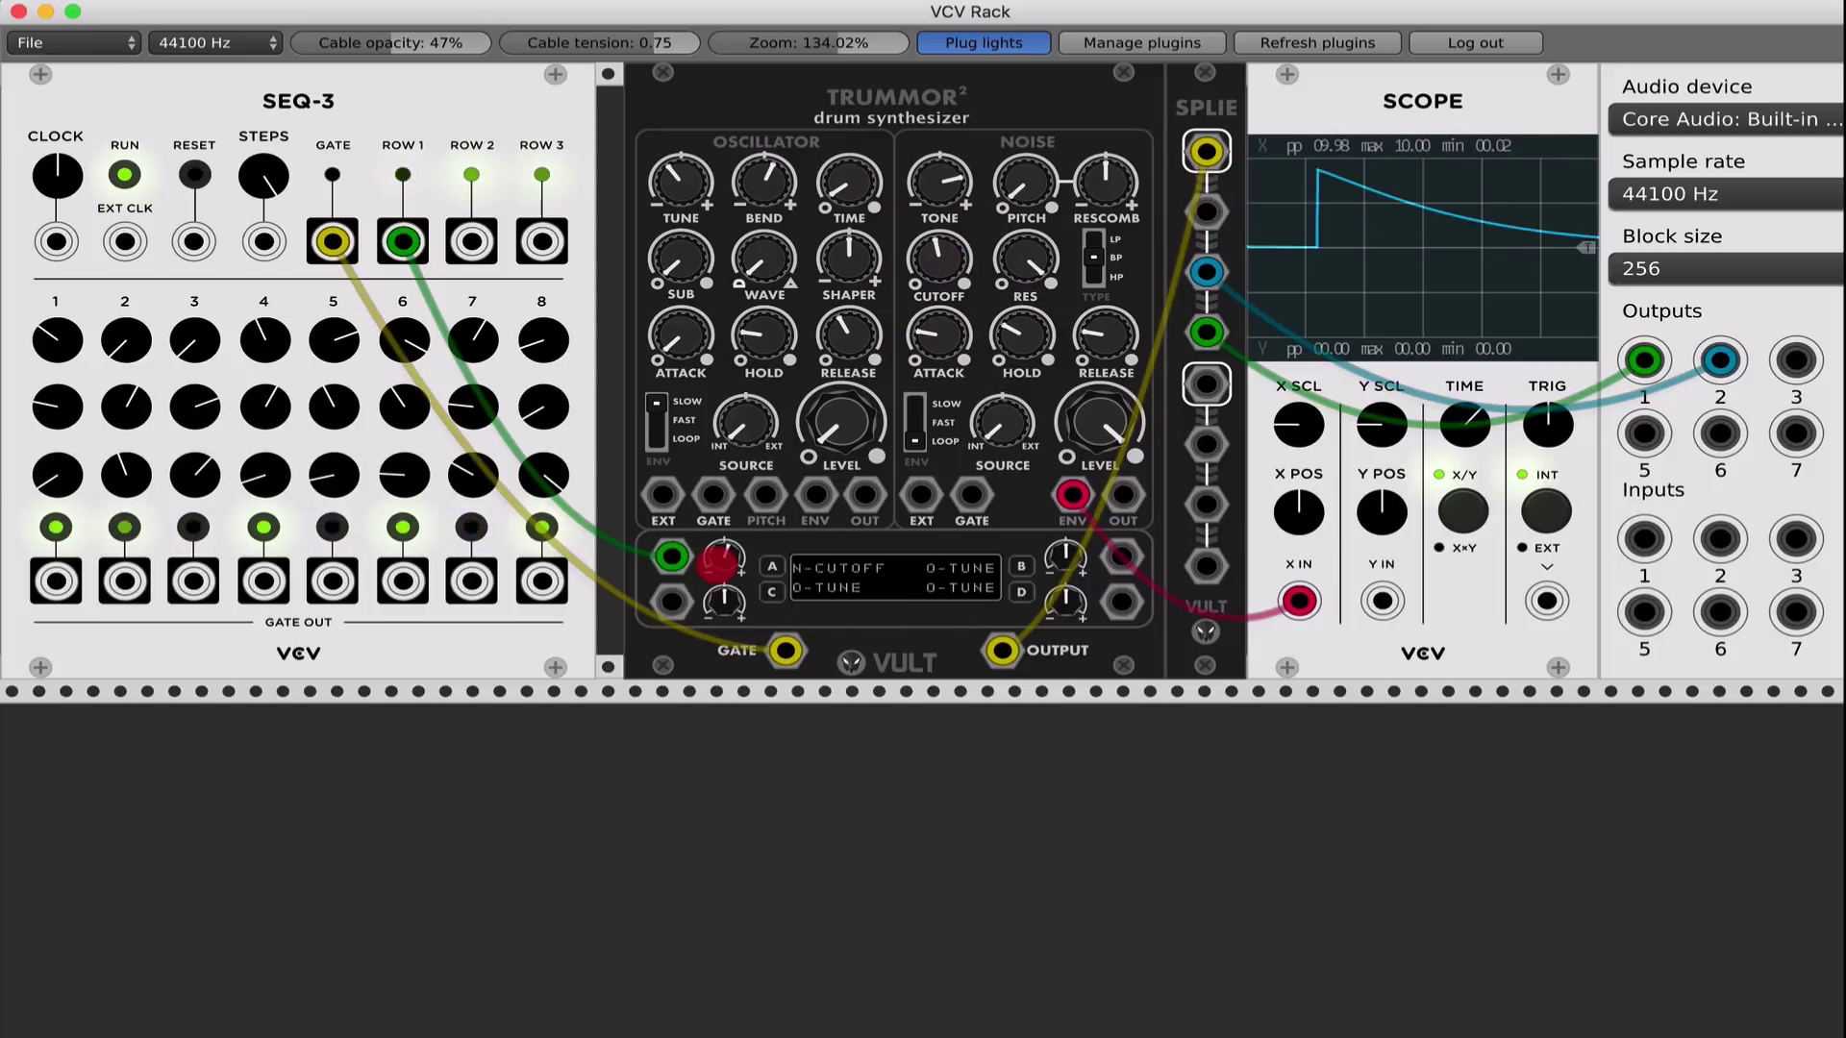
{"action": "left_click", "coordinate": [716, 559]}
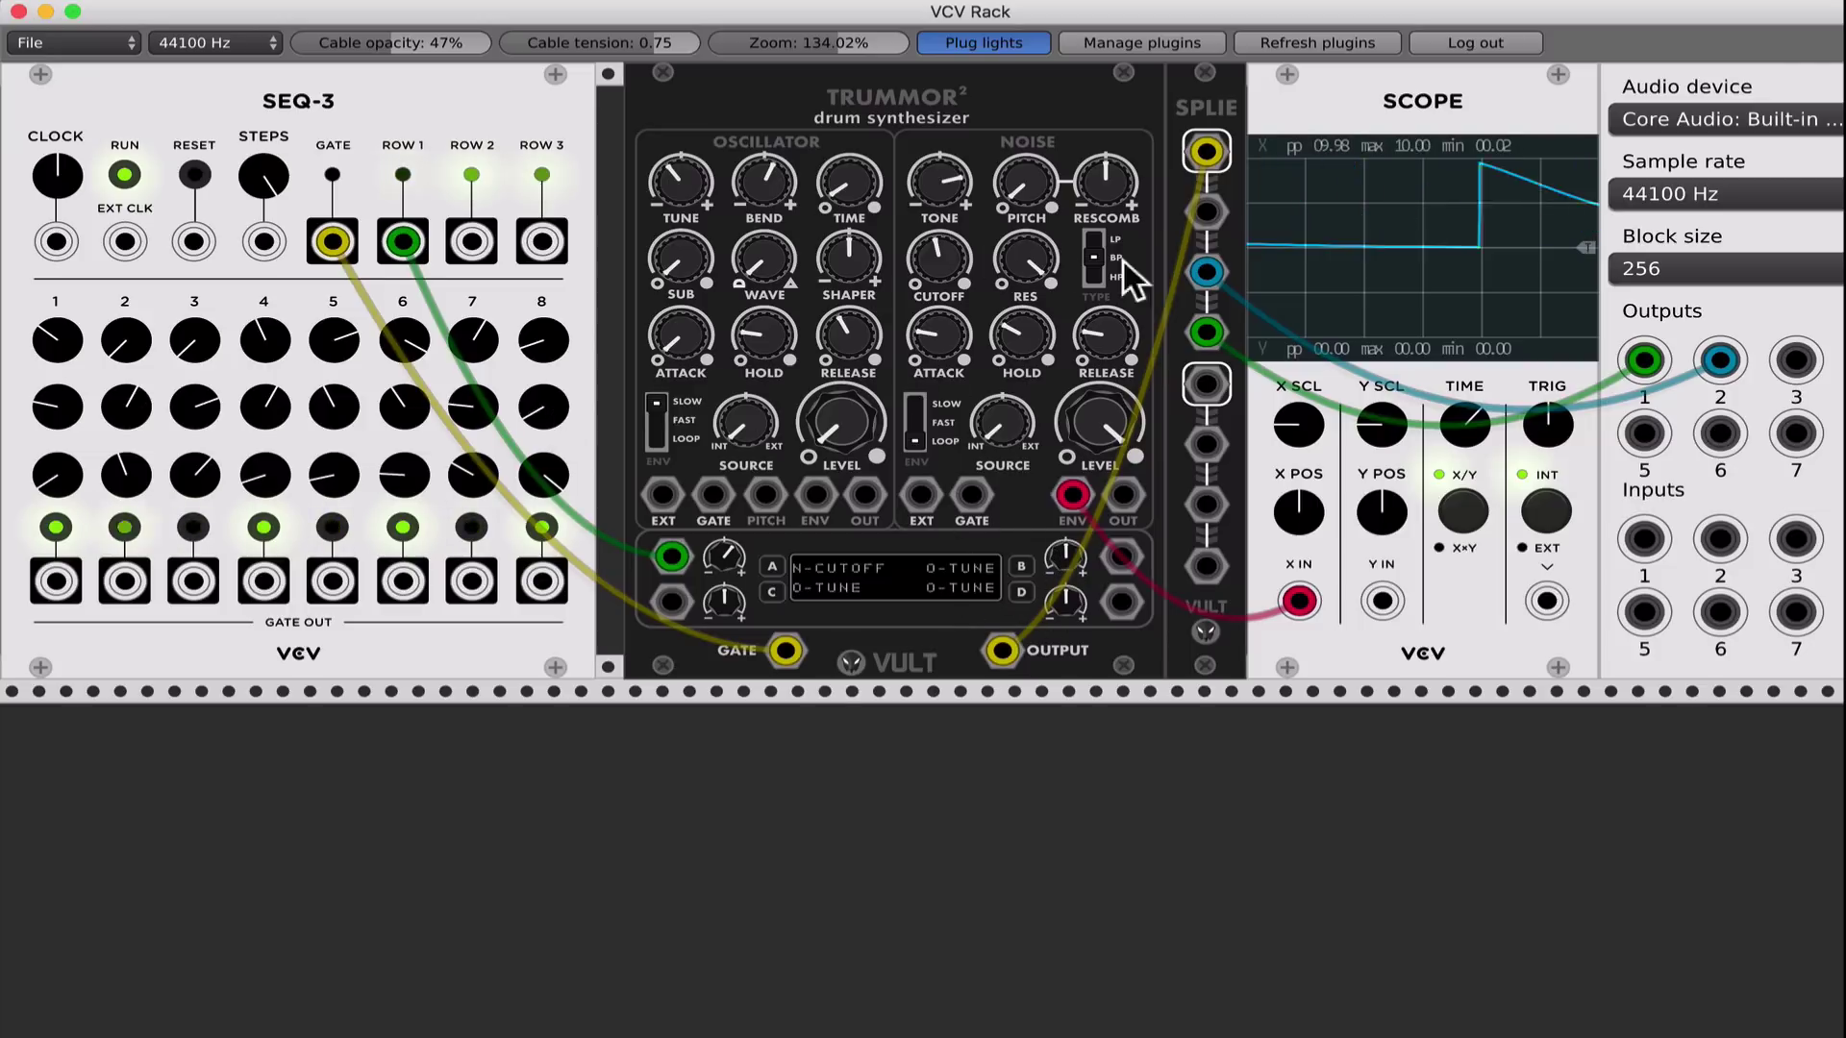
- Patch SEQ-3's Row 2 output into modulation input B, assign B to the noise Rescomb, and raise its modulation amount
{"action": "left_click_drag", "start_coordinate": [481, 239], "coordinate": [1120, 559]}
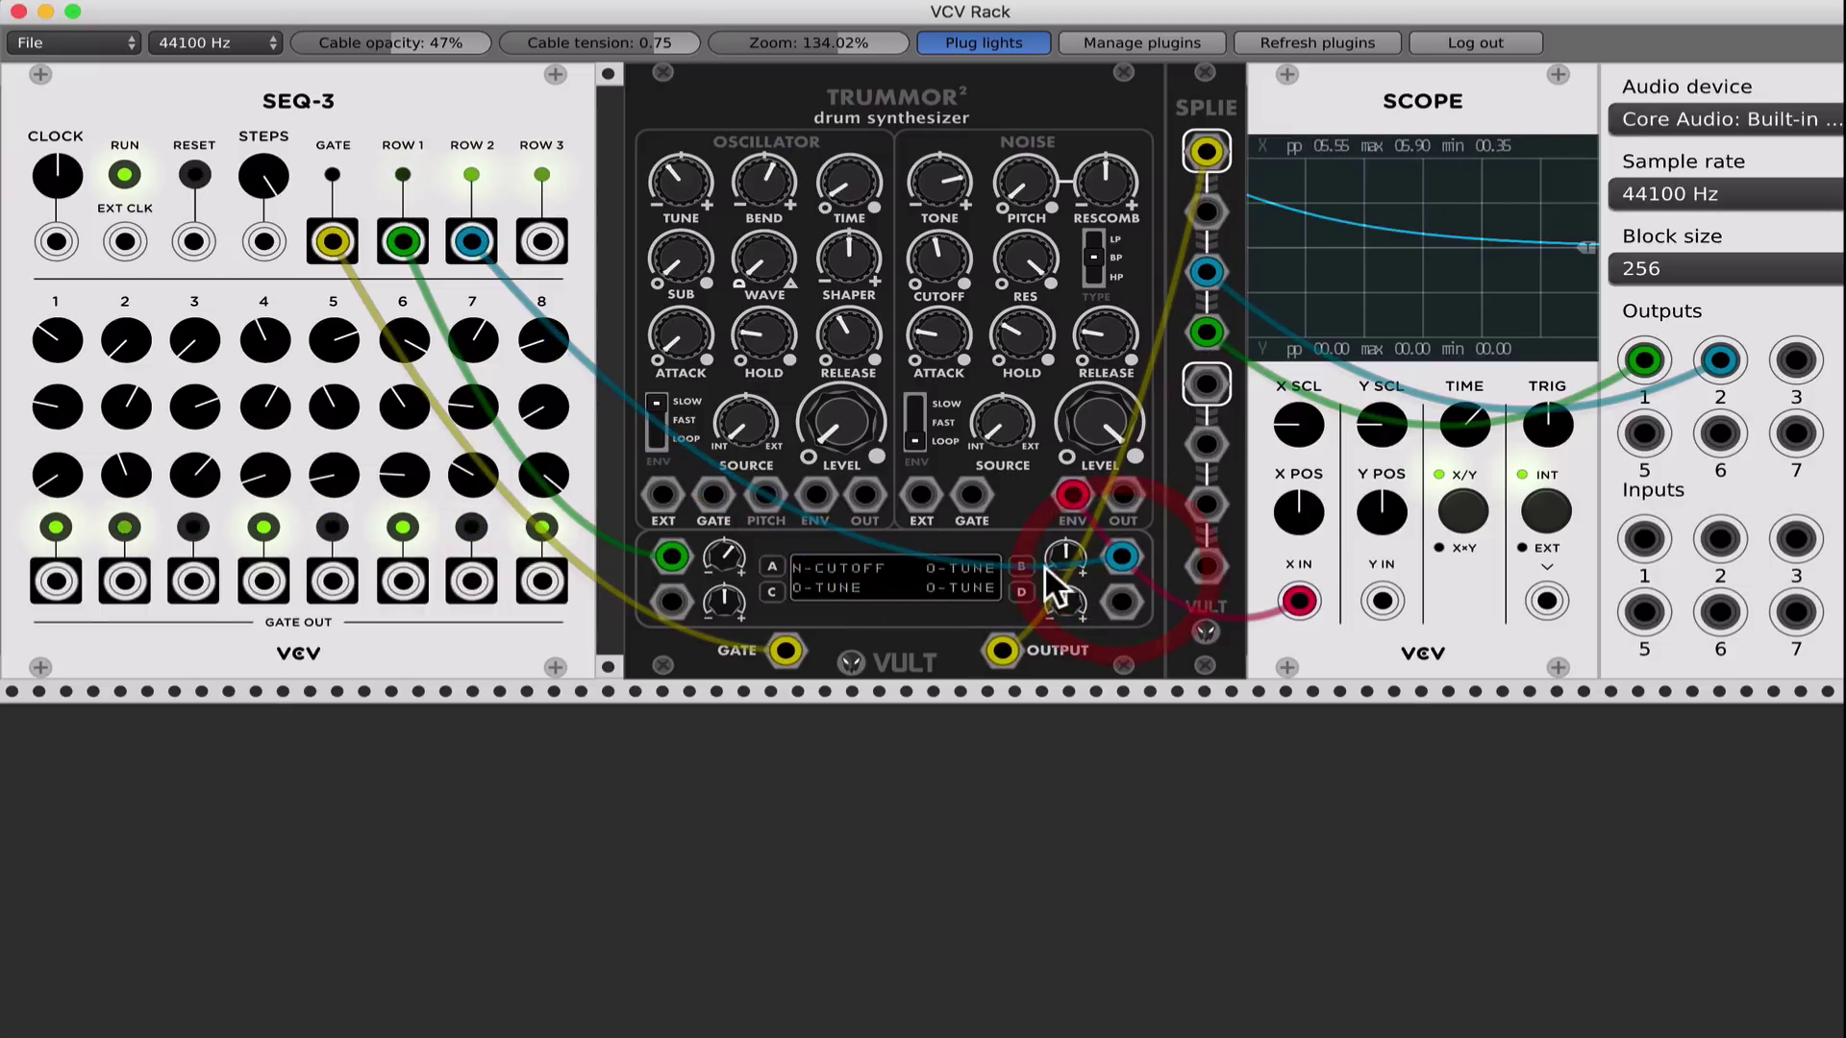
{"action": "left_click", "coordinate": [1022, 566]}
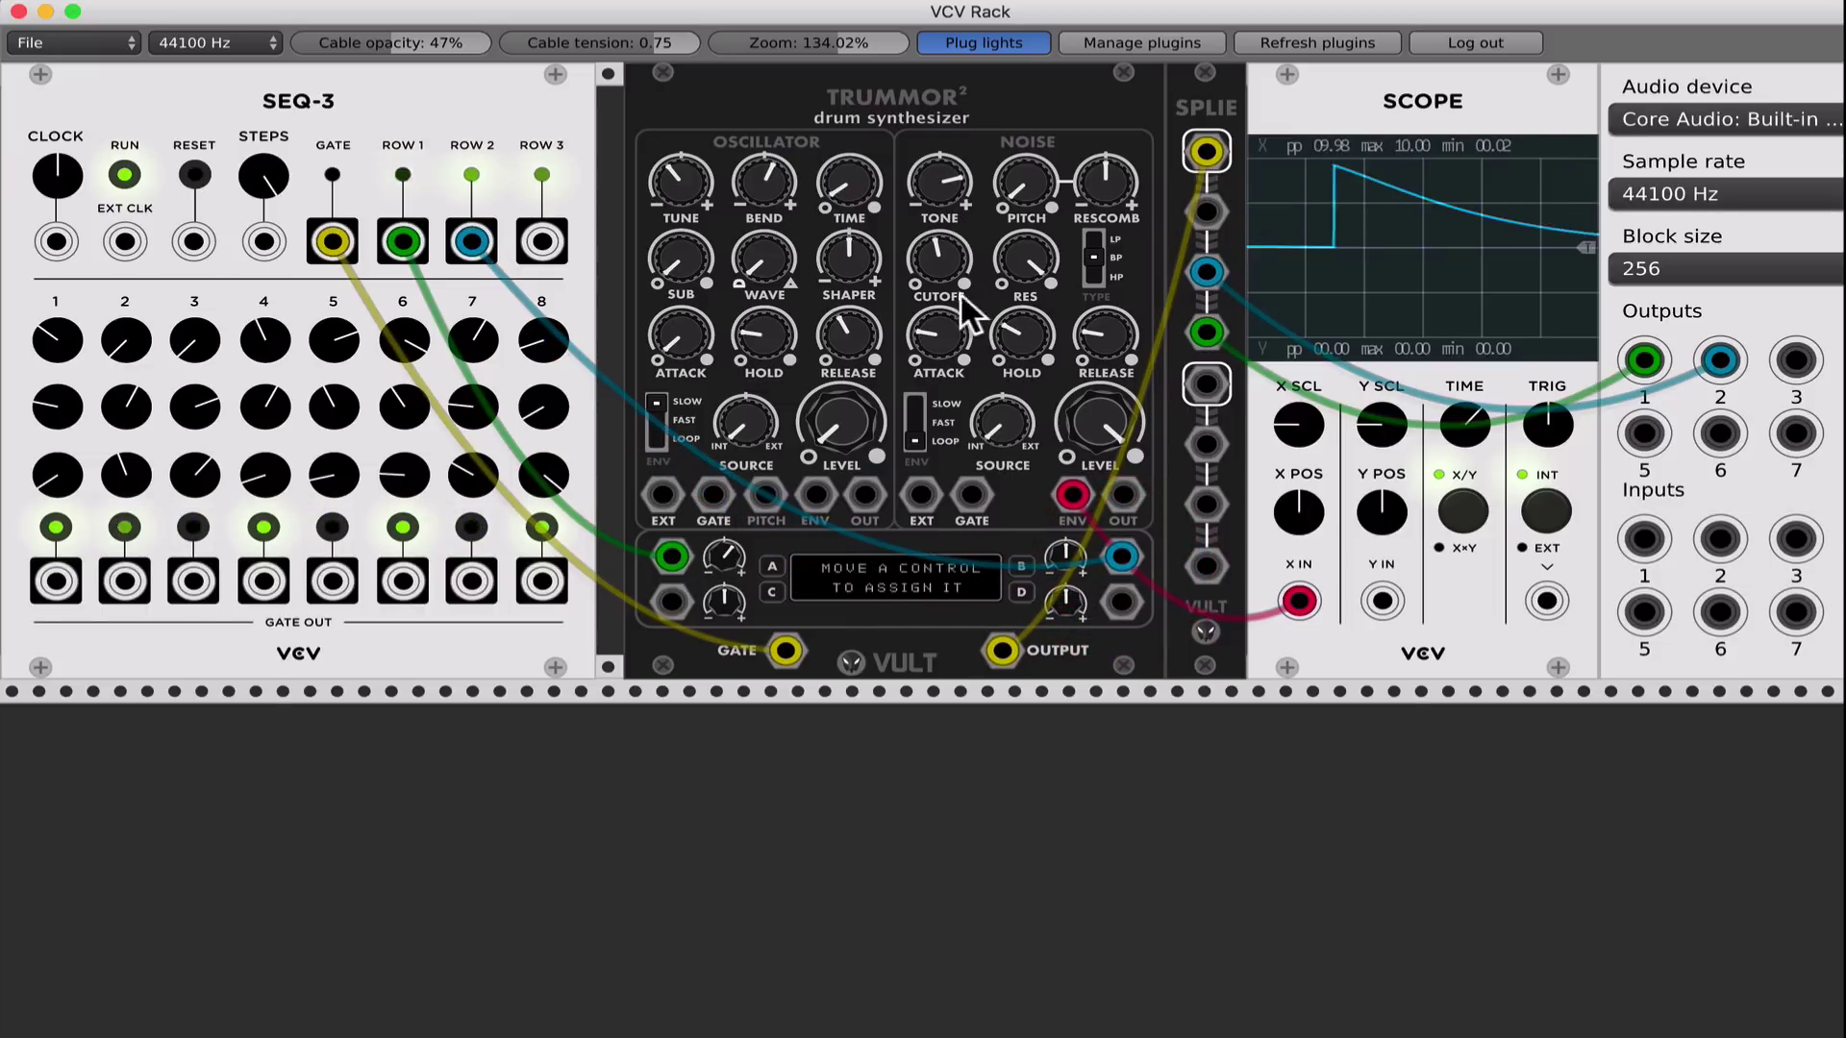
{"action": "left_click_drag", "start_coordinate": [1104, 187], "coordinate": [1105, 173]}
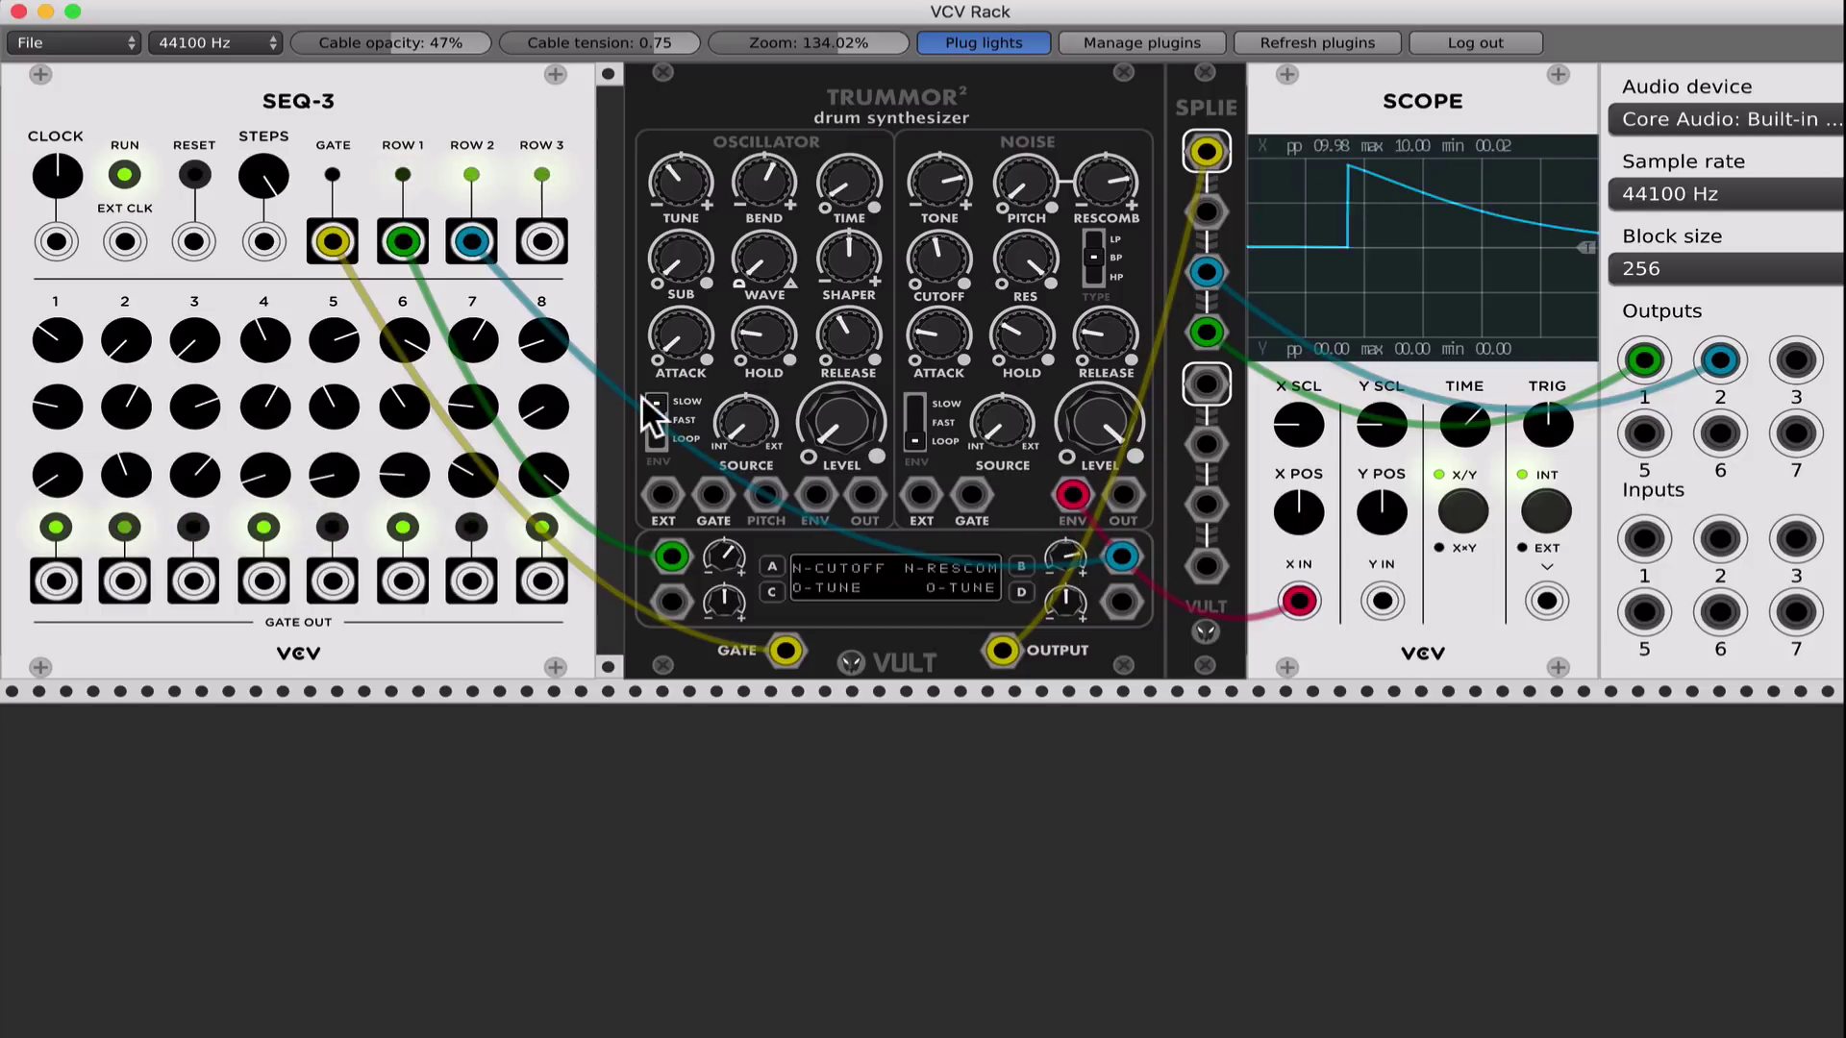
{"action": "left_click", "coordinate": [1062, 558]}
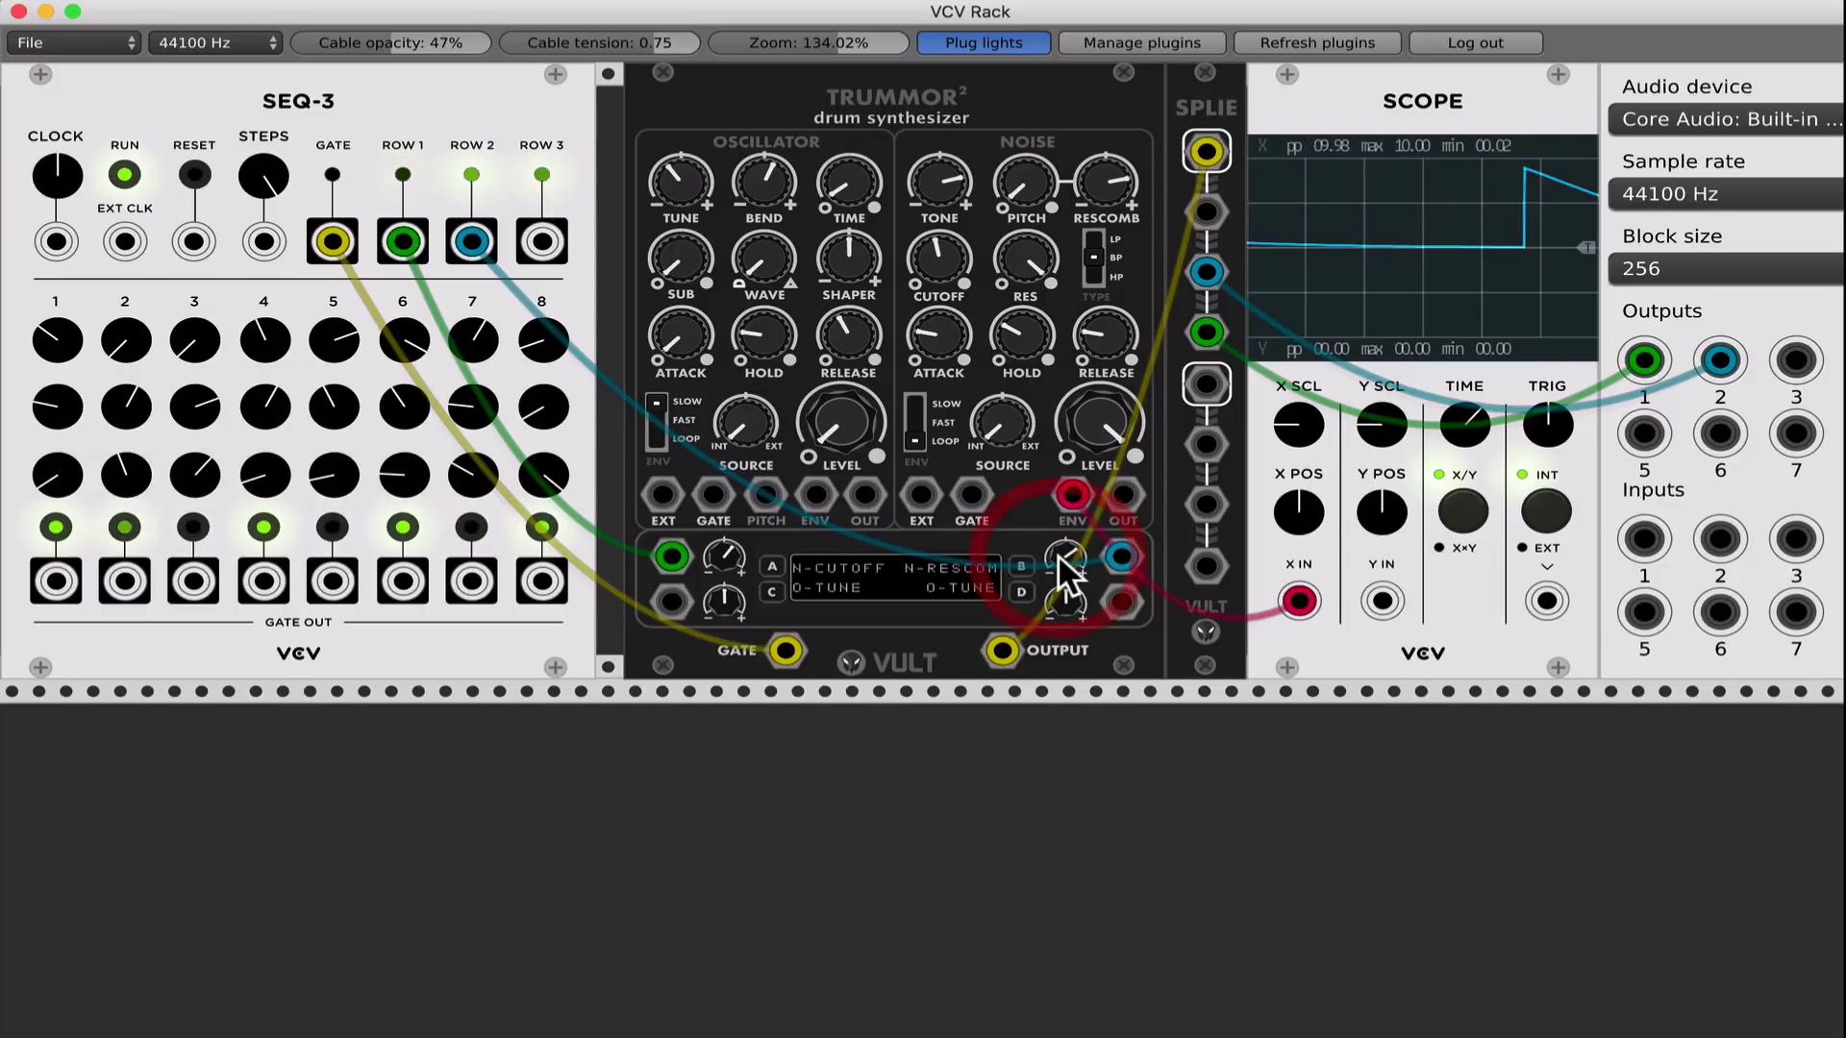
- Reassign modulation slot B to the noise Hold and turn the oscillator's Level back up
{"action": "left_click", "coordinate": [1025, 562]}
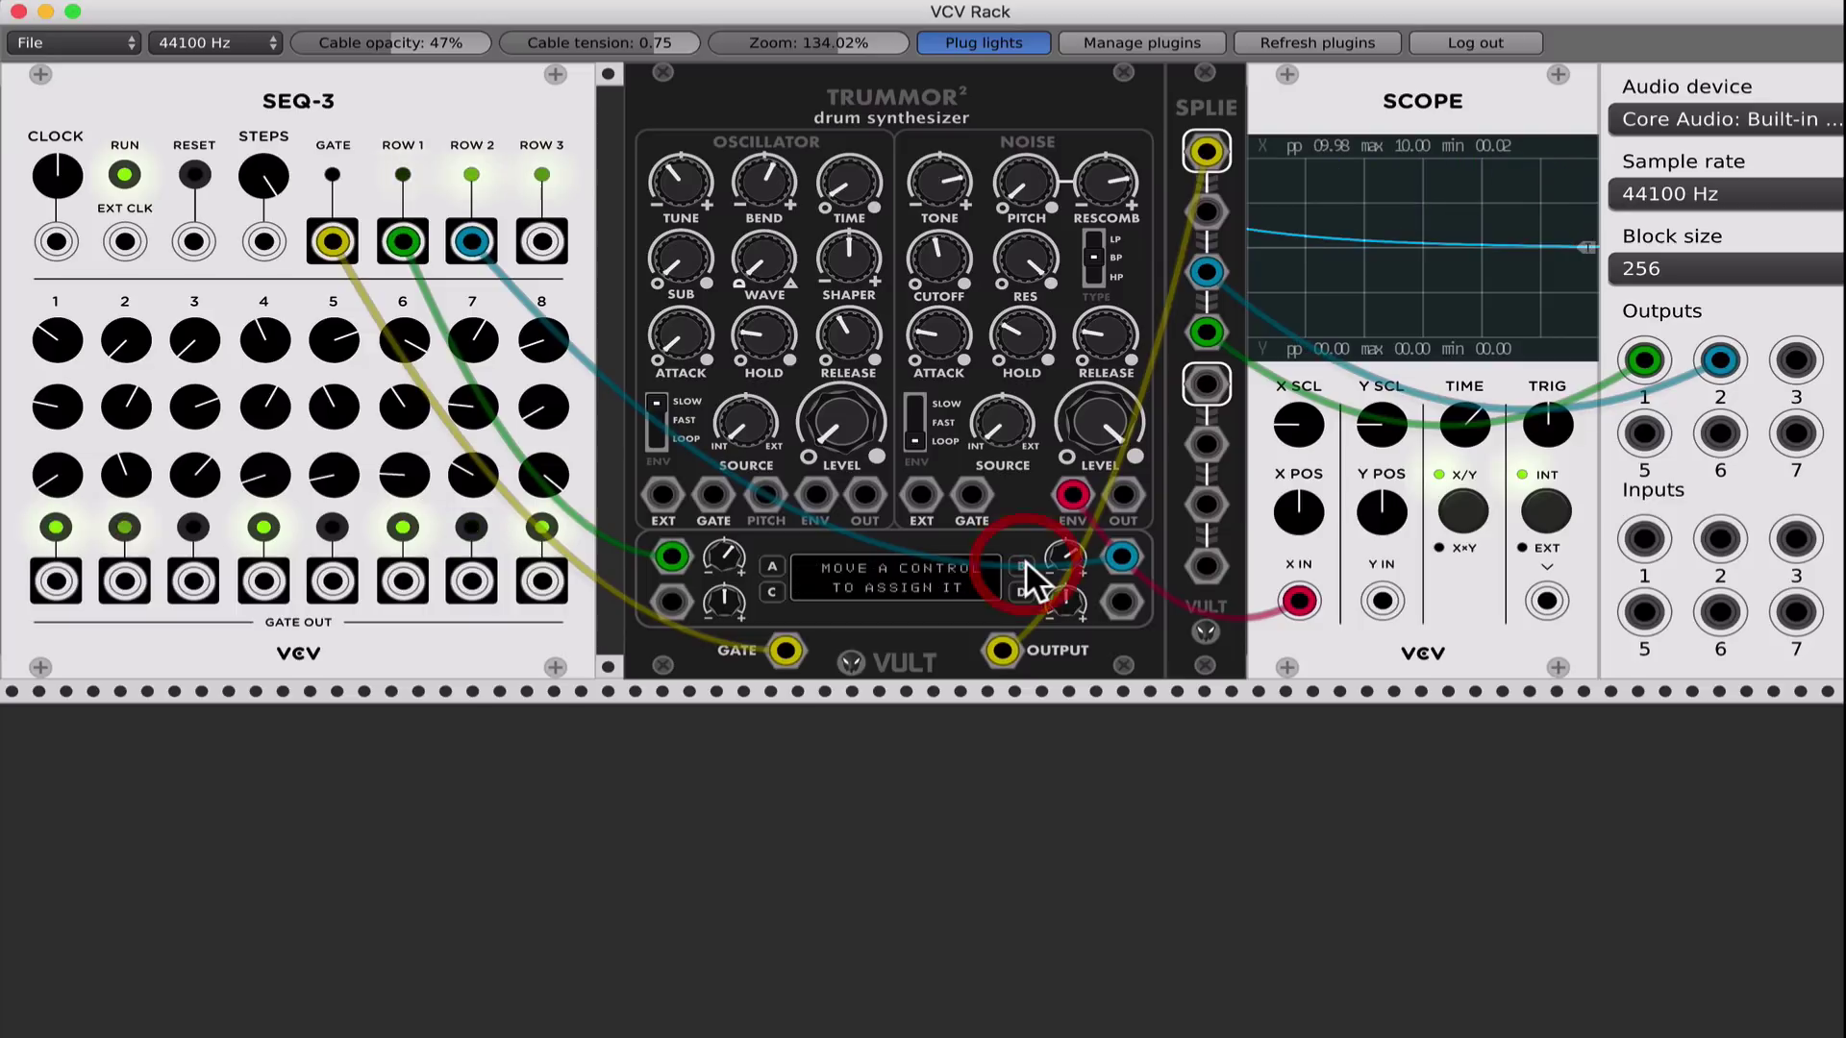
{"action": "left_click", "coordinate": [1029, 349]}
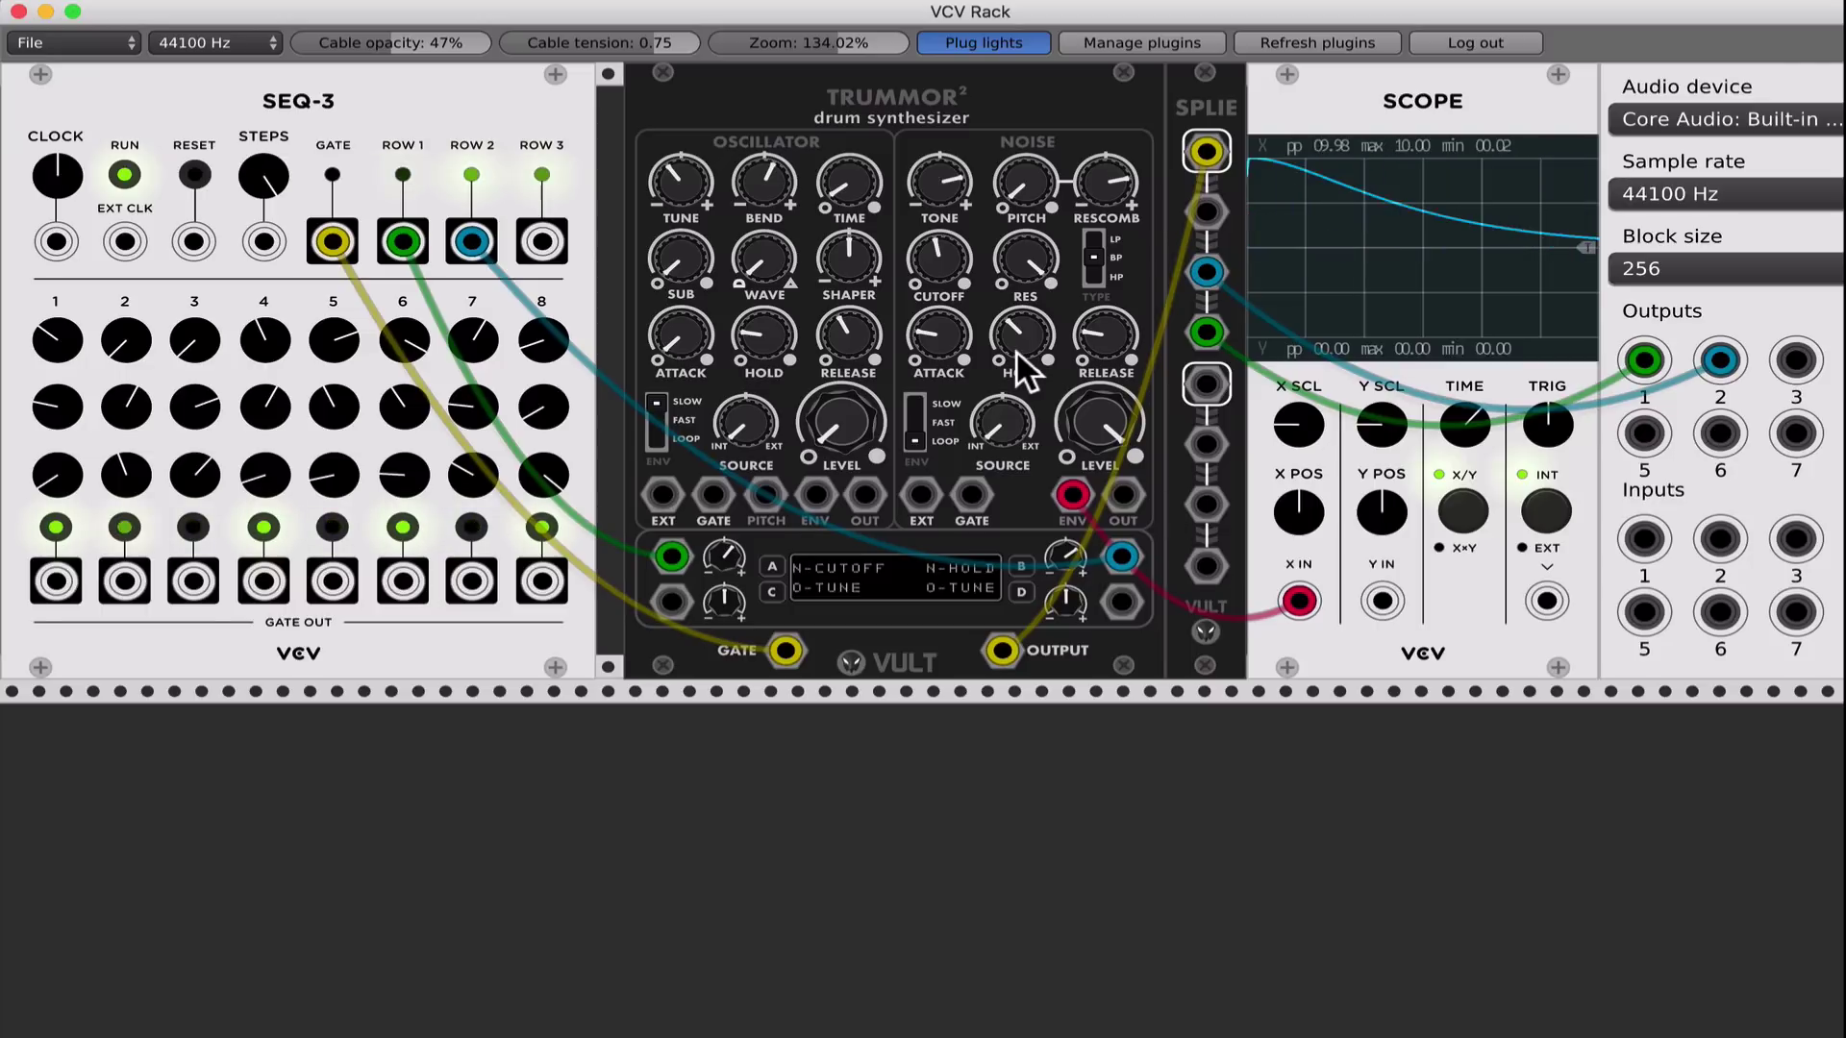
{"action": "left_click", "coordinate": [993, 97]}
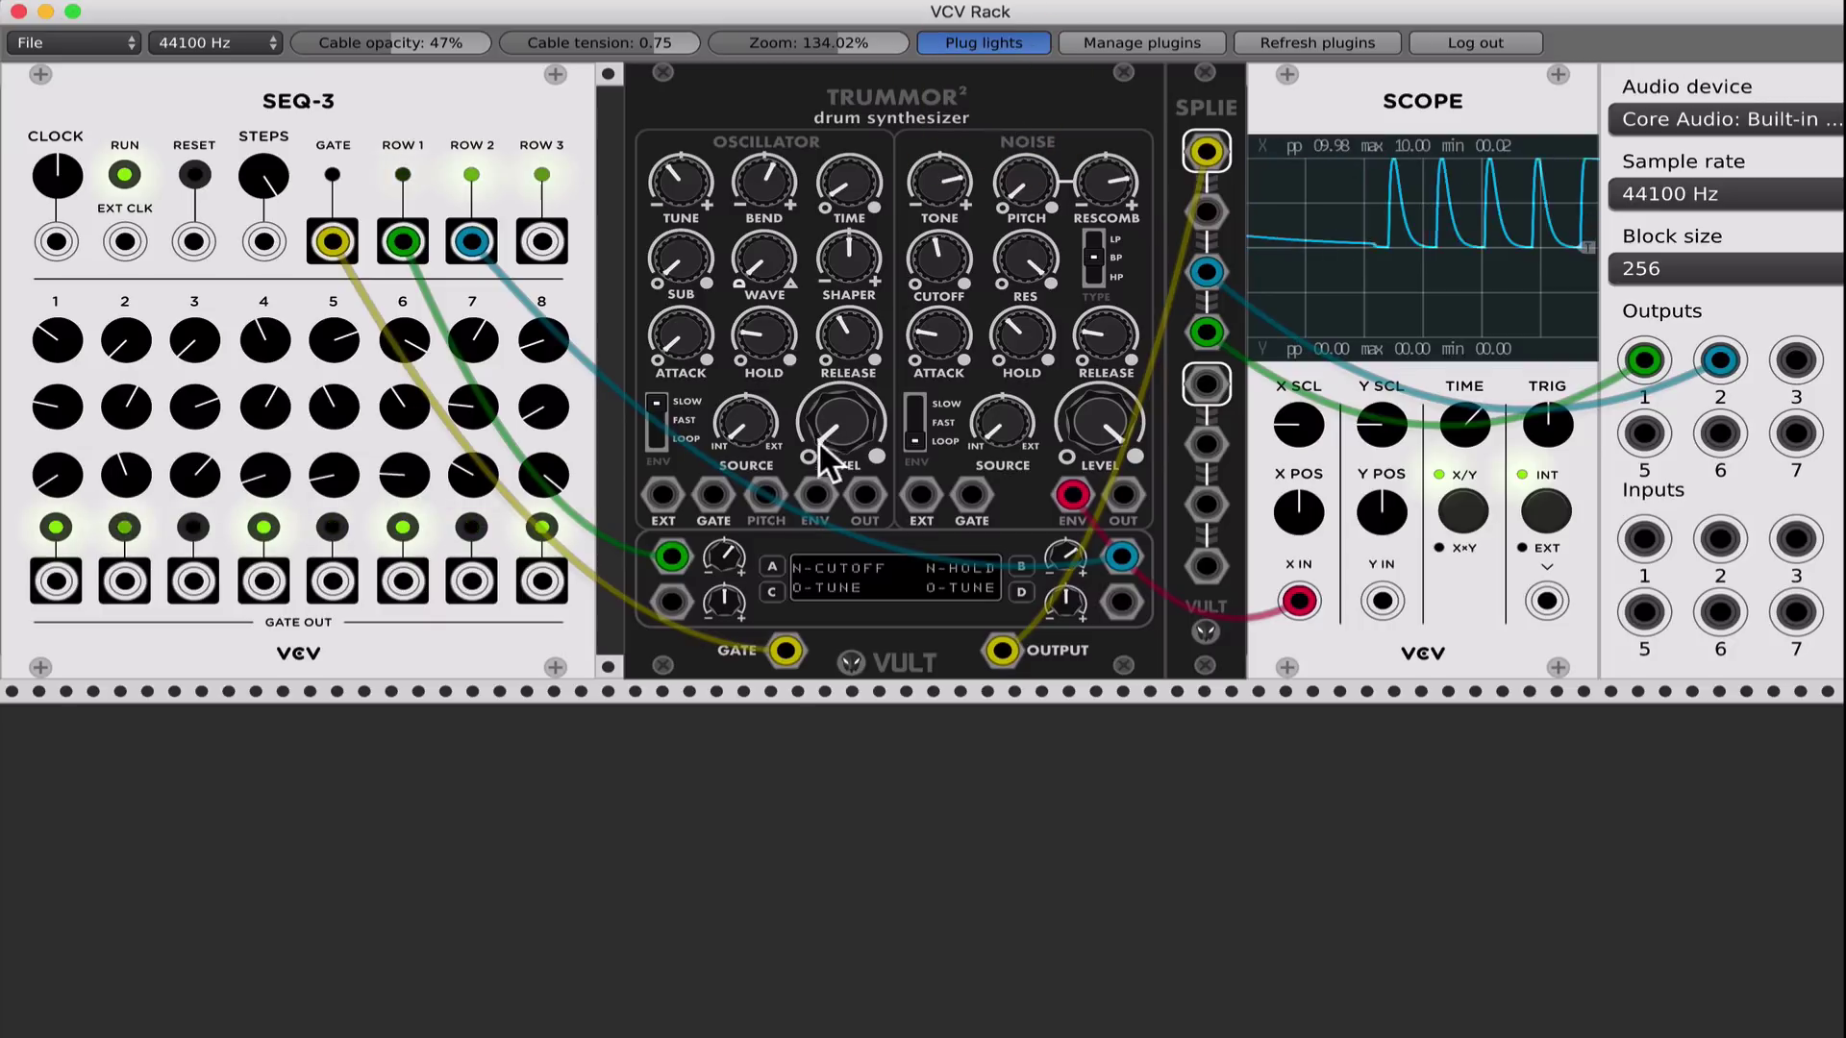
{"action": "left_click_drag", "start_coordinate": [820, 441], "coordinate": [831, 402]}
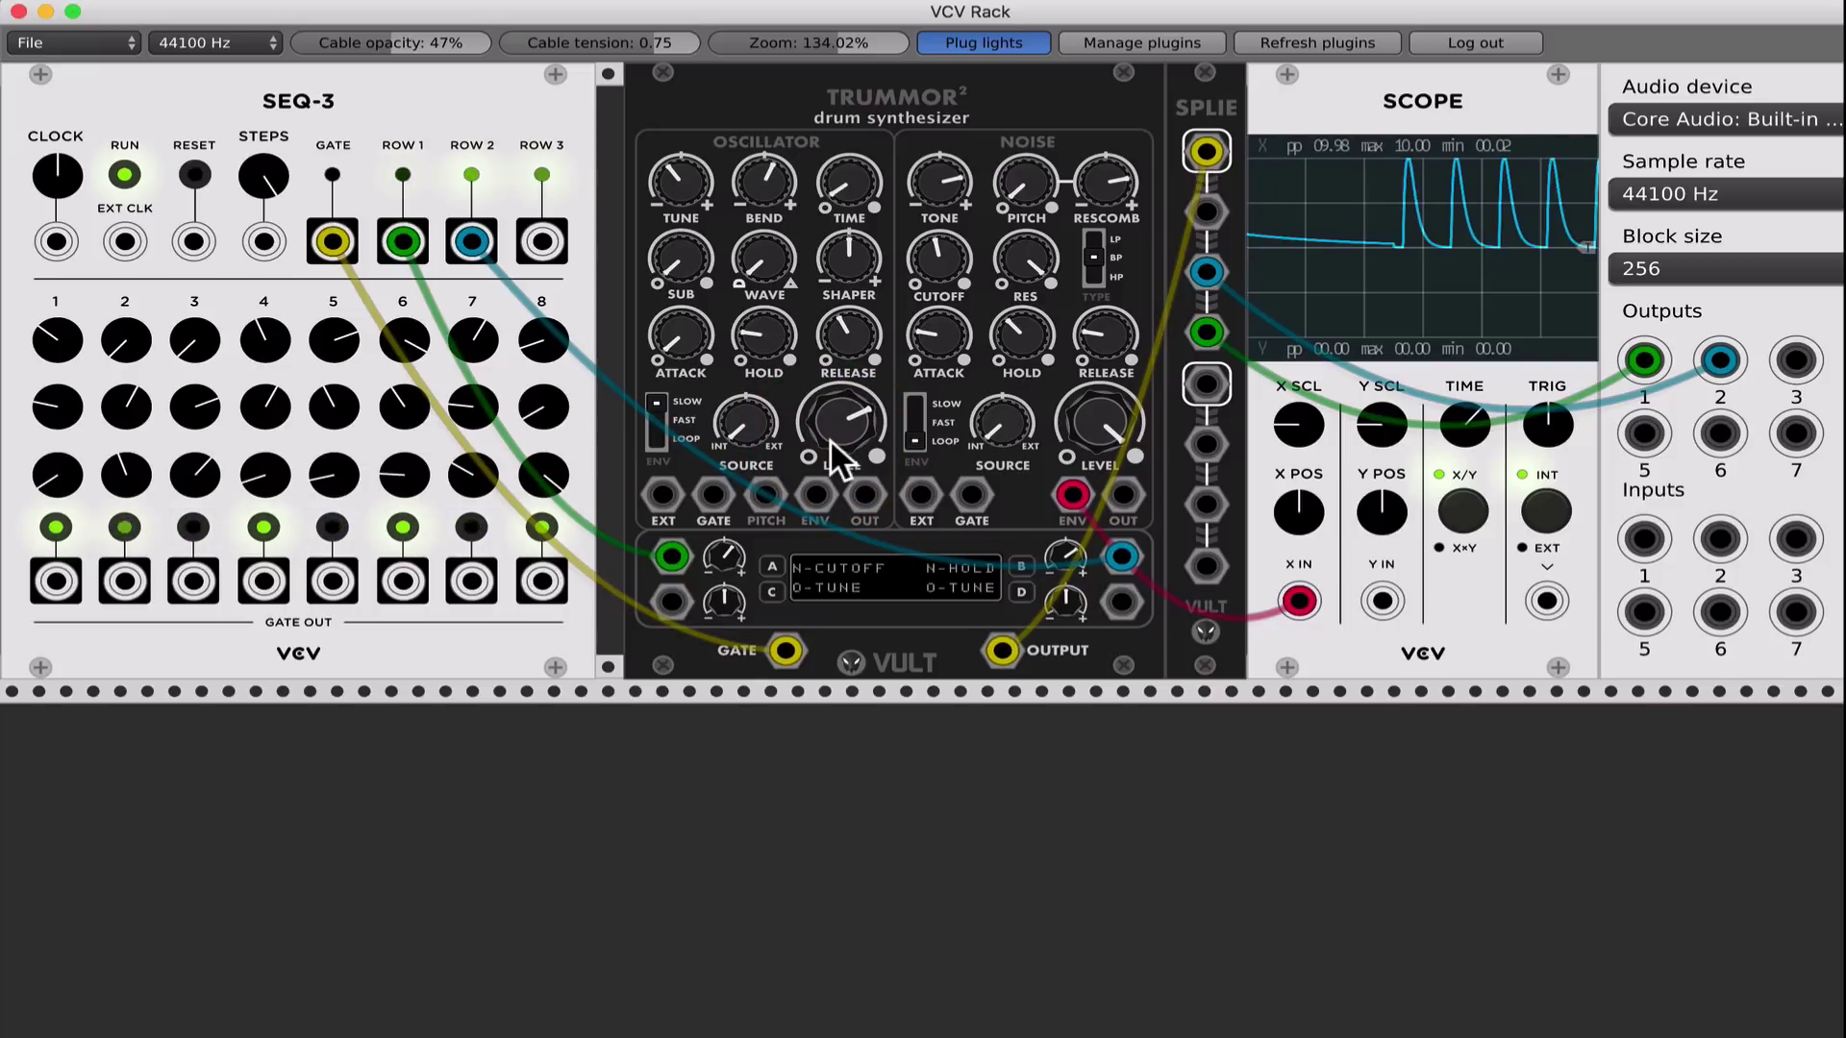
- Randomize the Trummor² module's settings twice and speed up the SEQ-3 clock
{"action": "right_click", "coordinate": [921, 94]}
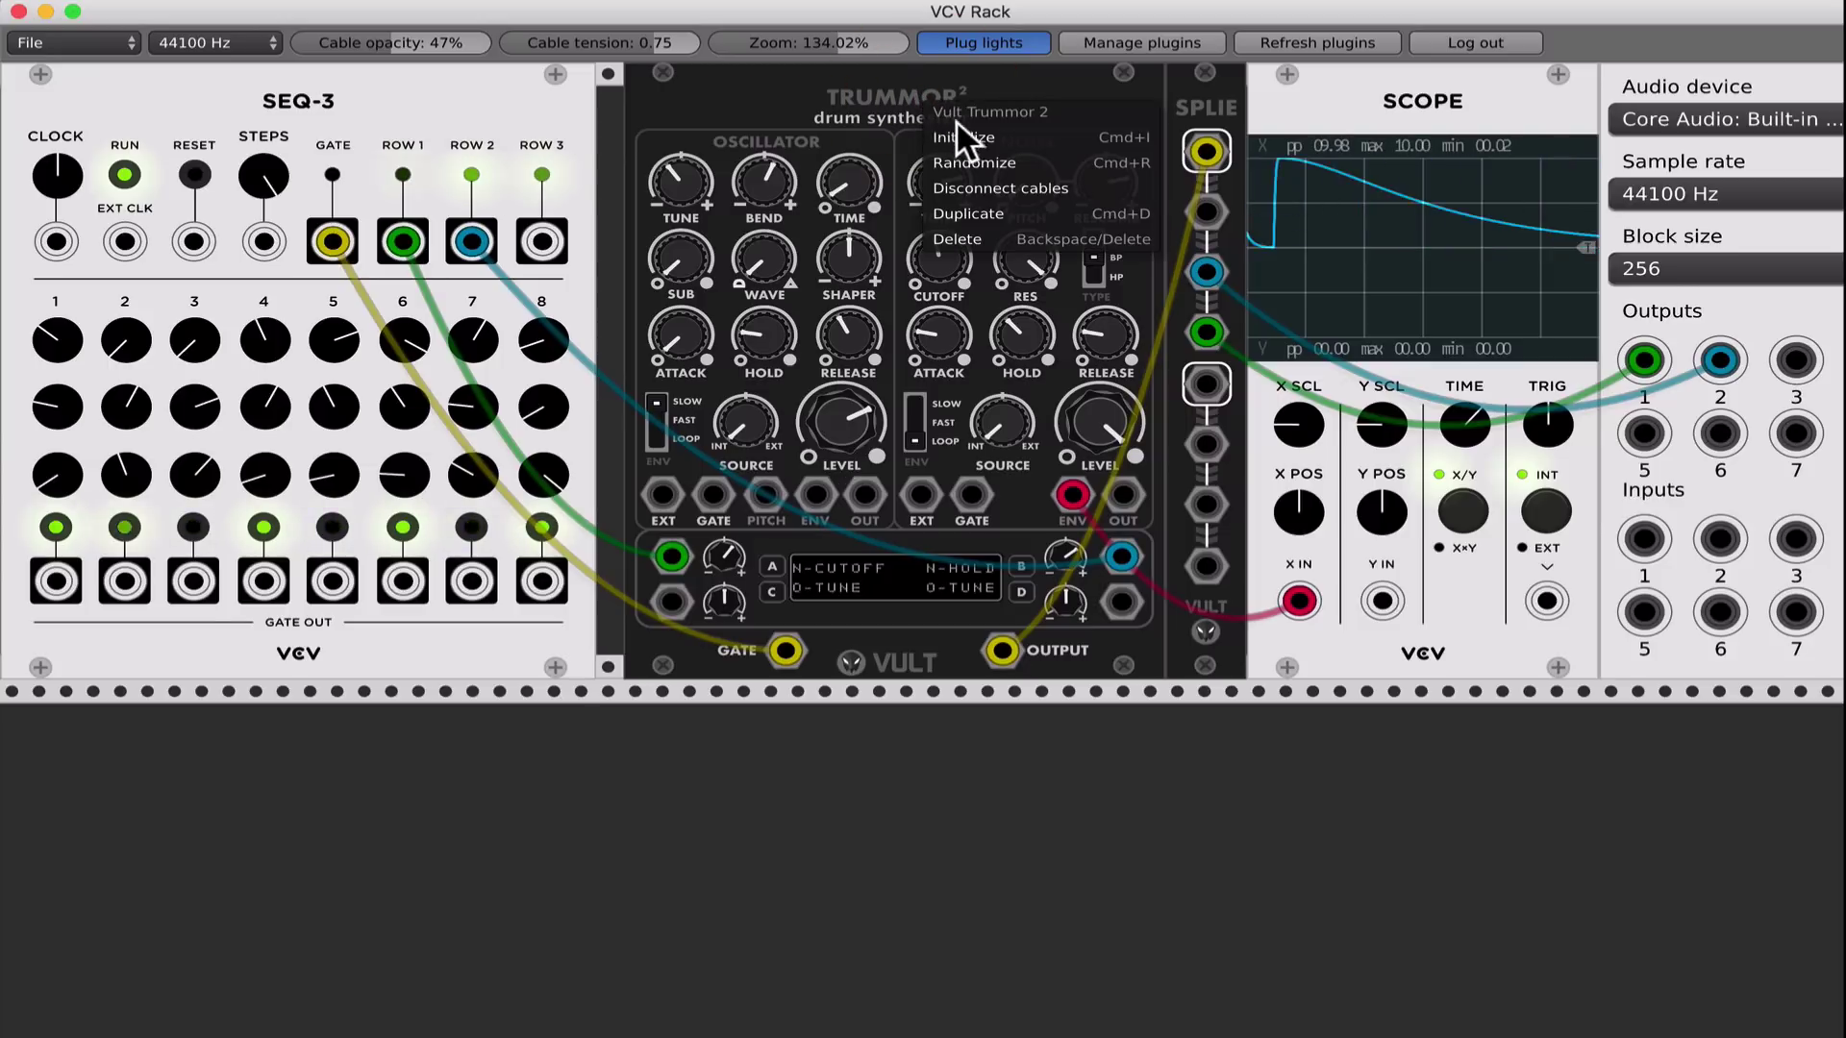
{"action": "left_click", "coordinate": [978, 162]}
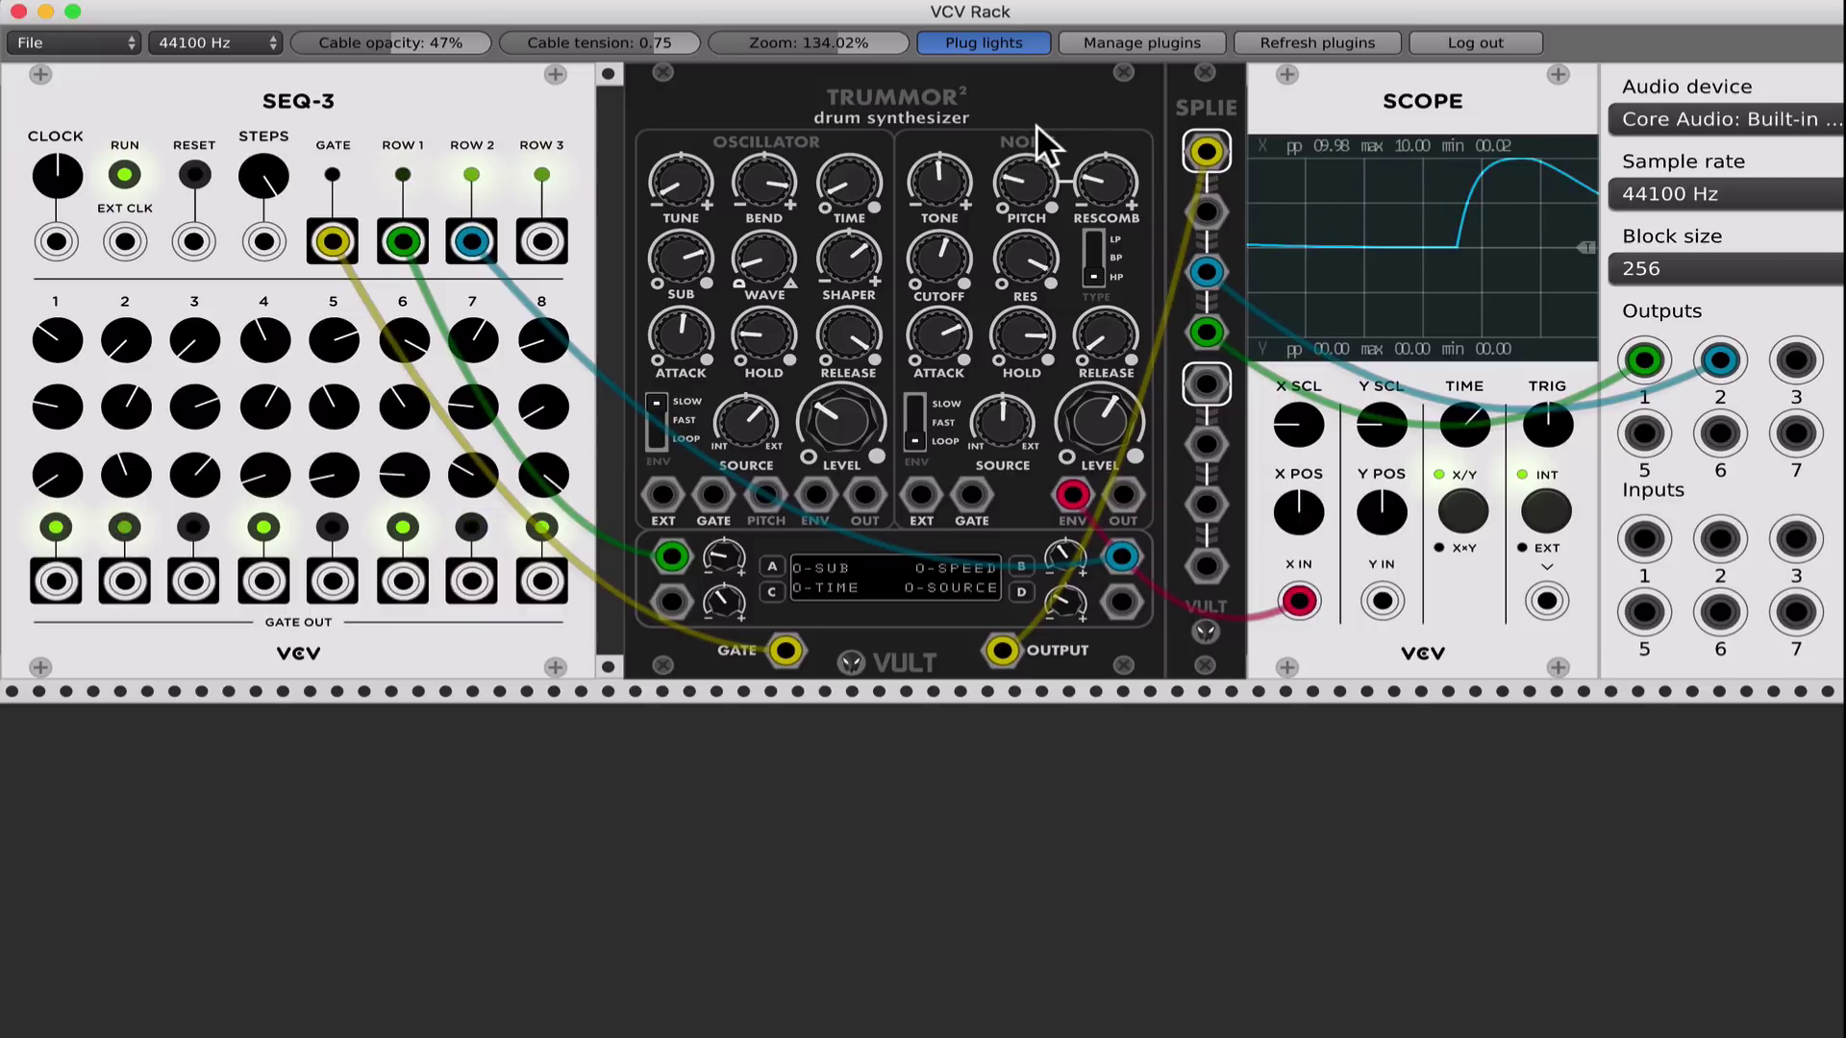
{"action": "key", "text": "super+r"}
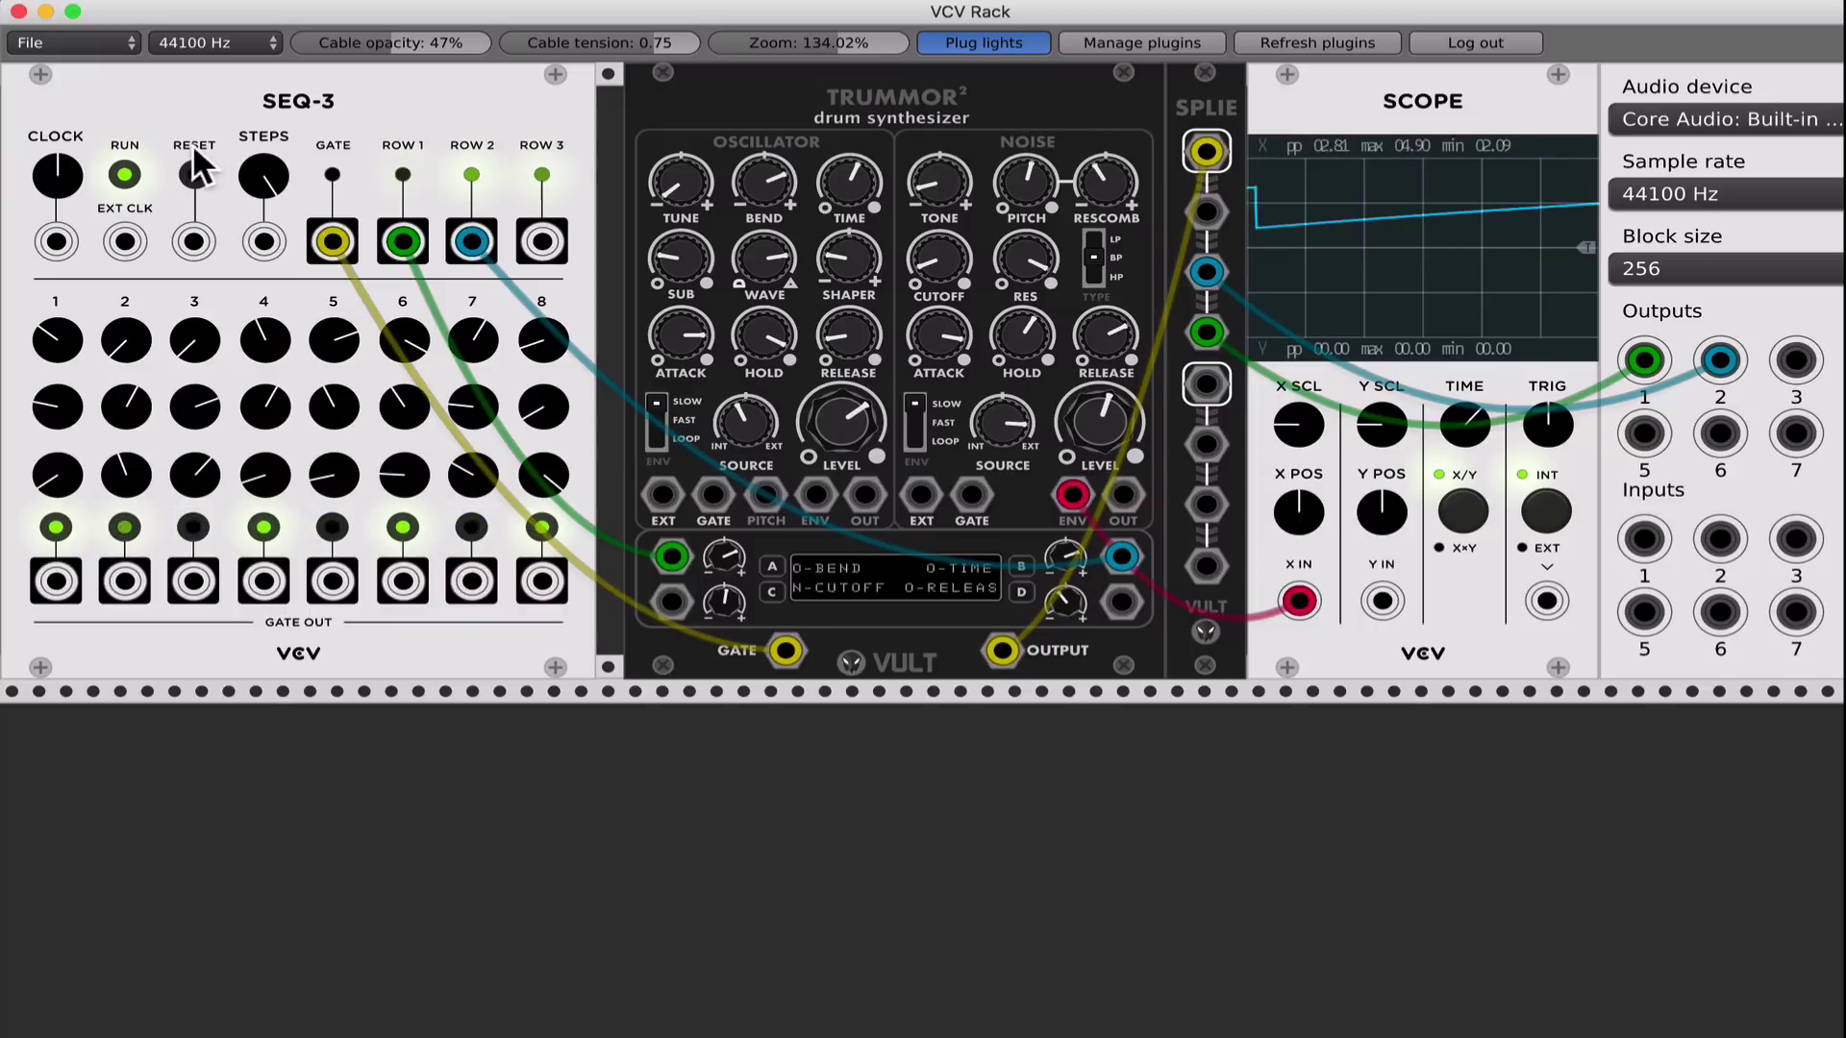
{"action": "left_click_drag", "start_coordinate": [58, 173], "coordinate": [57, 159]}
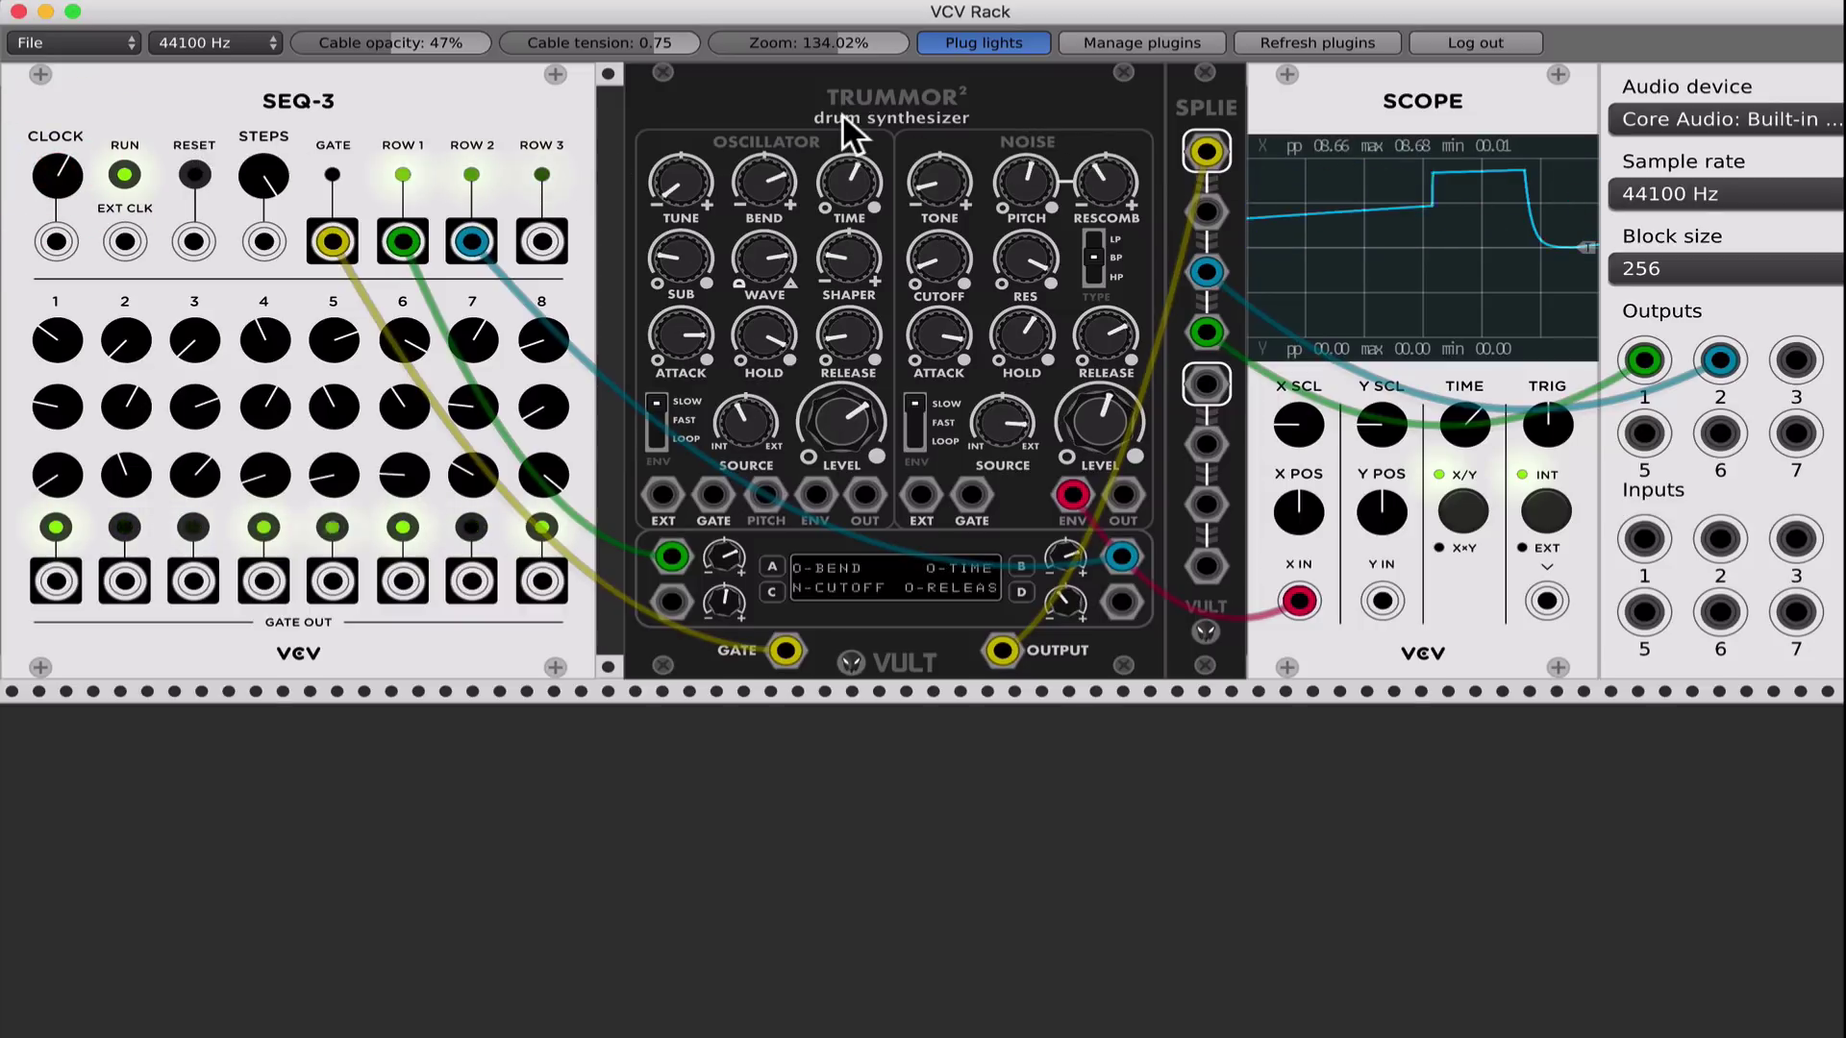
- Randomize the Trummor² module ten more times to audition different drum sounds
{"action": "key", "text": "super+r"}
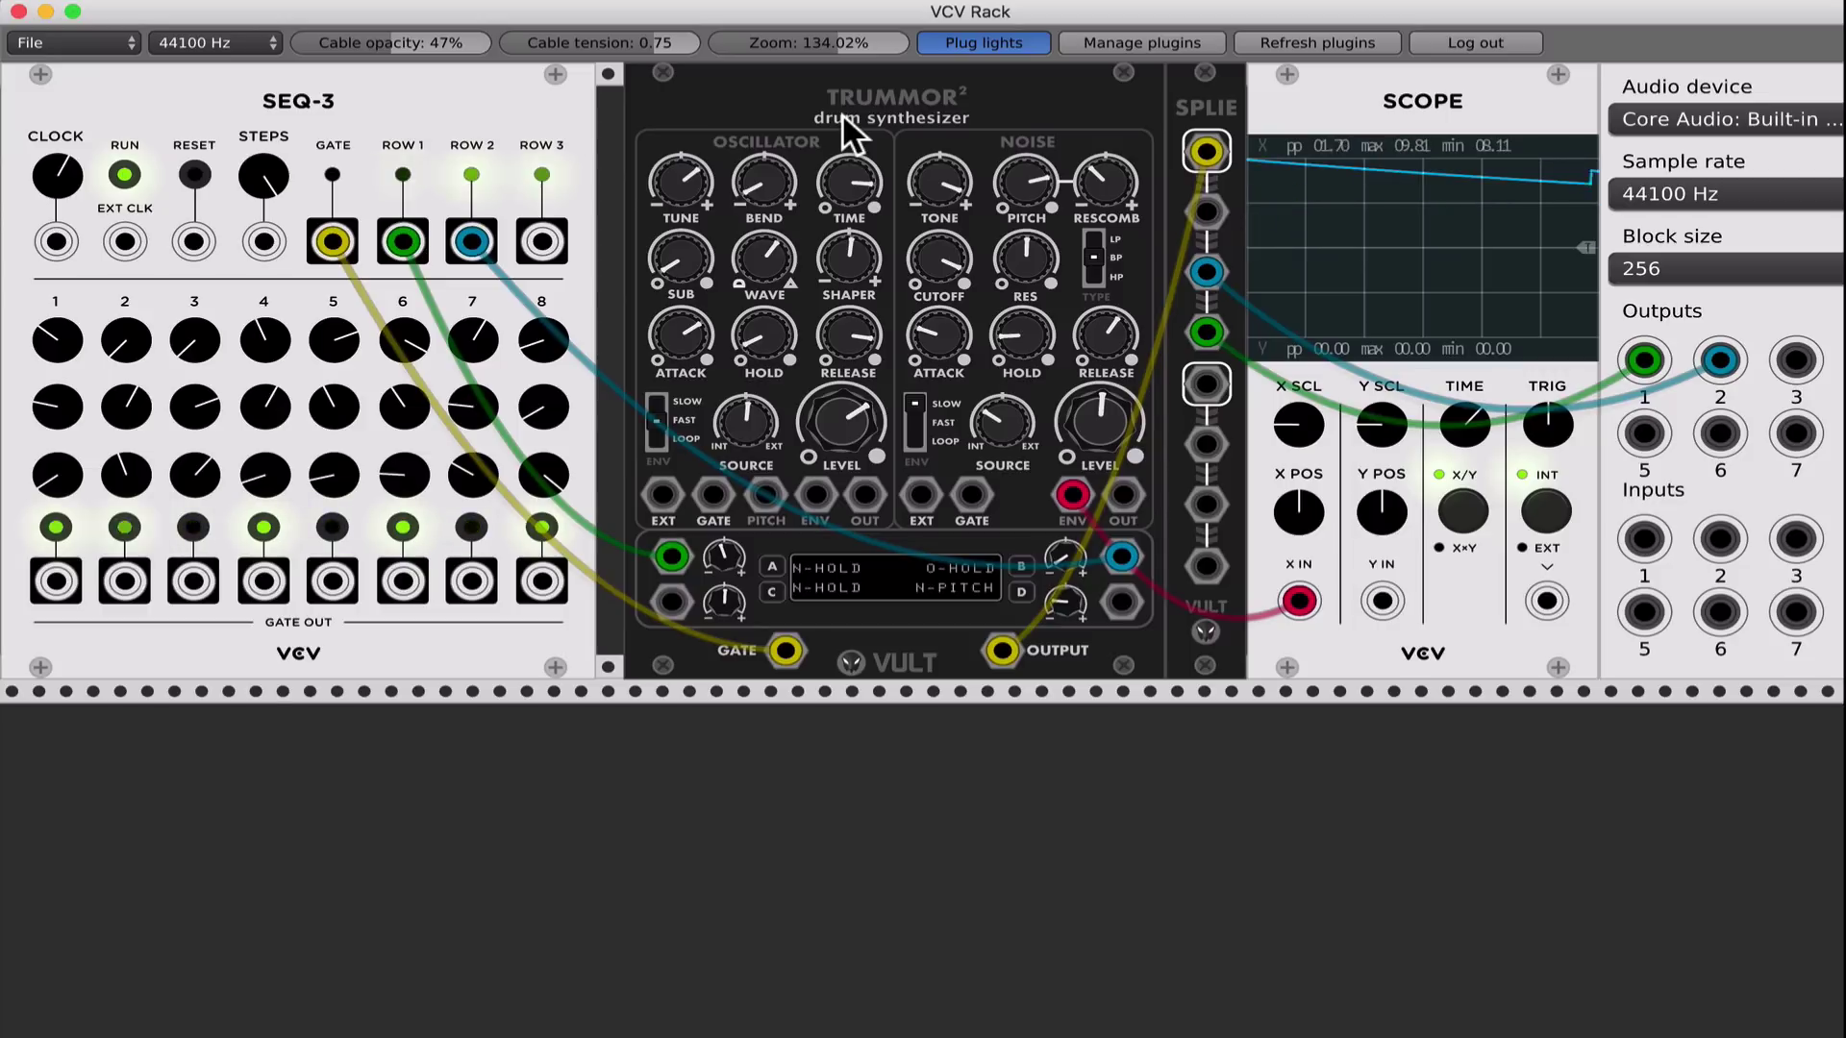
{"action": "key", "text": "super+r"}
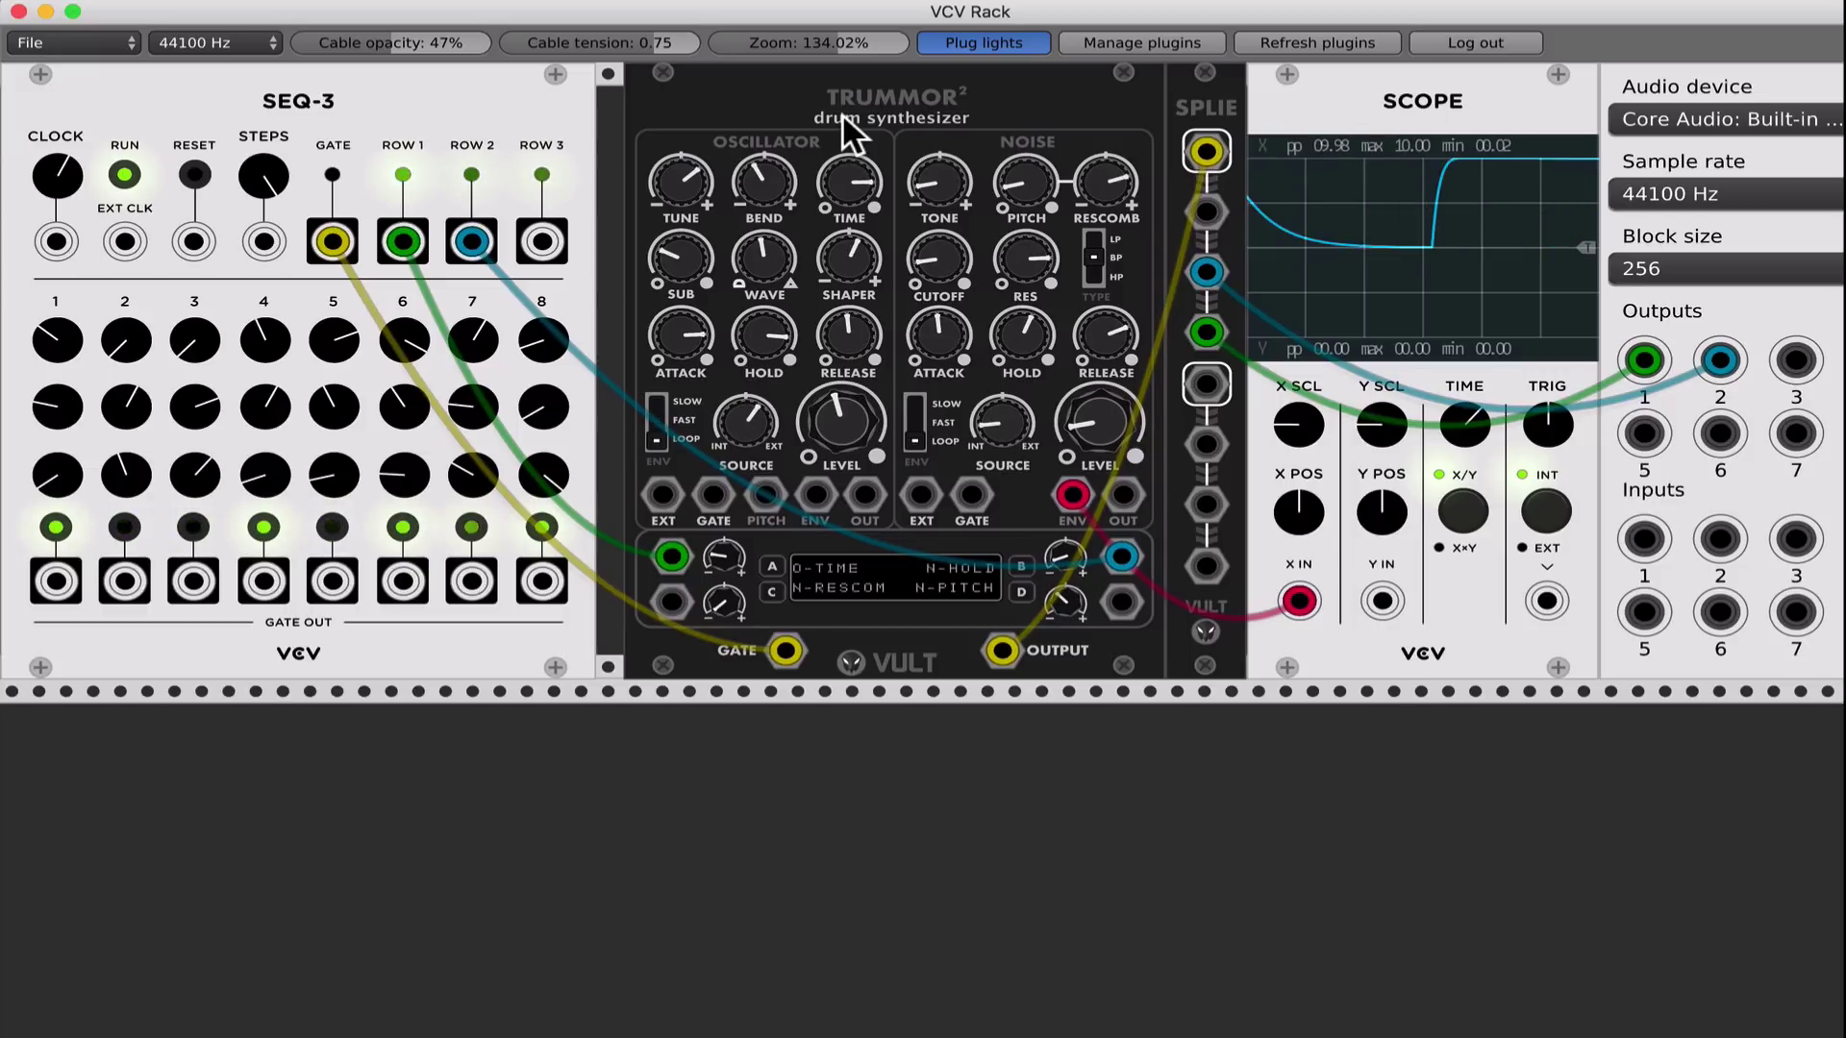
{"action": "key", "text": "super+r"}
{"action": "key", "text": "super+r"}
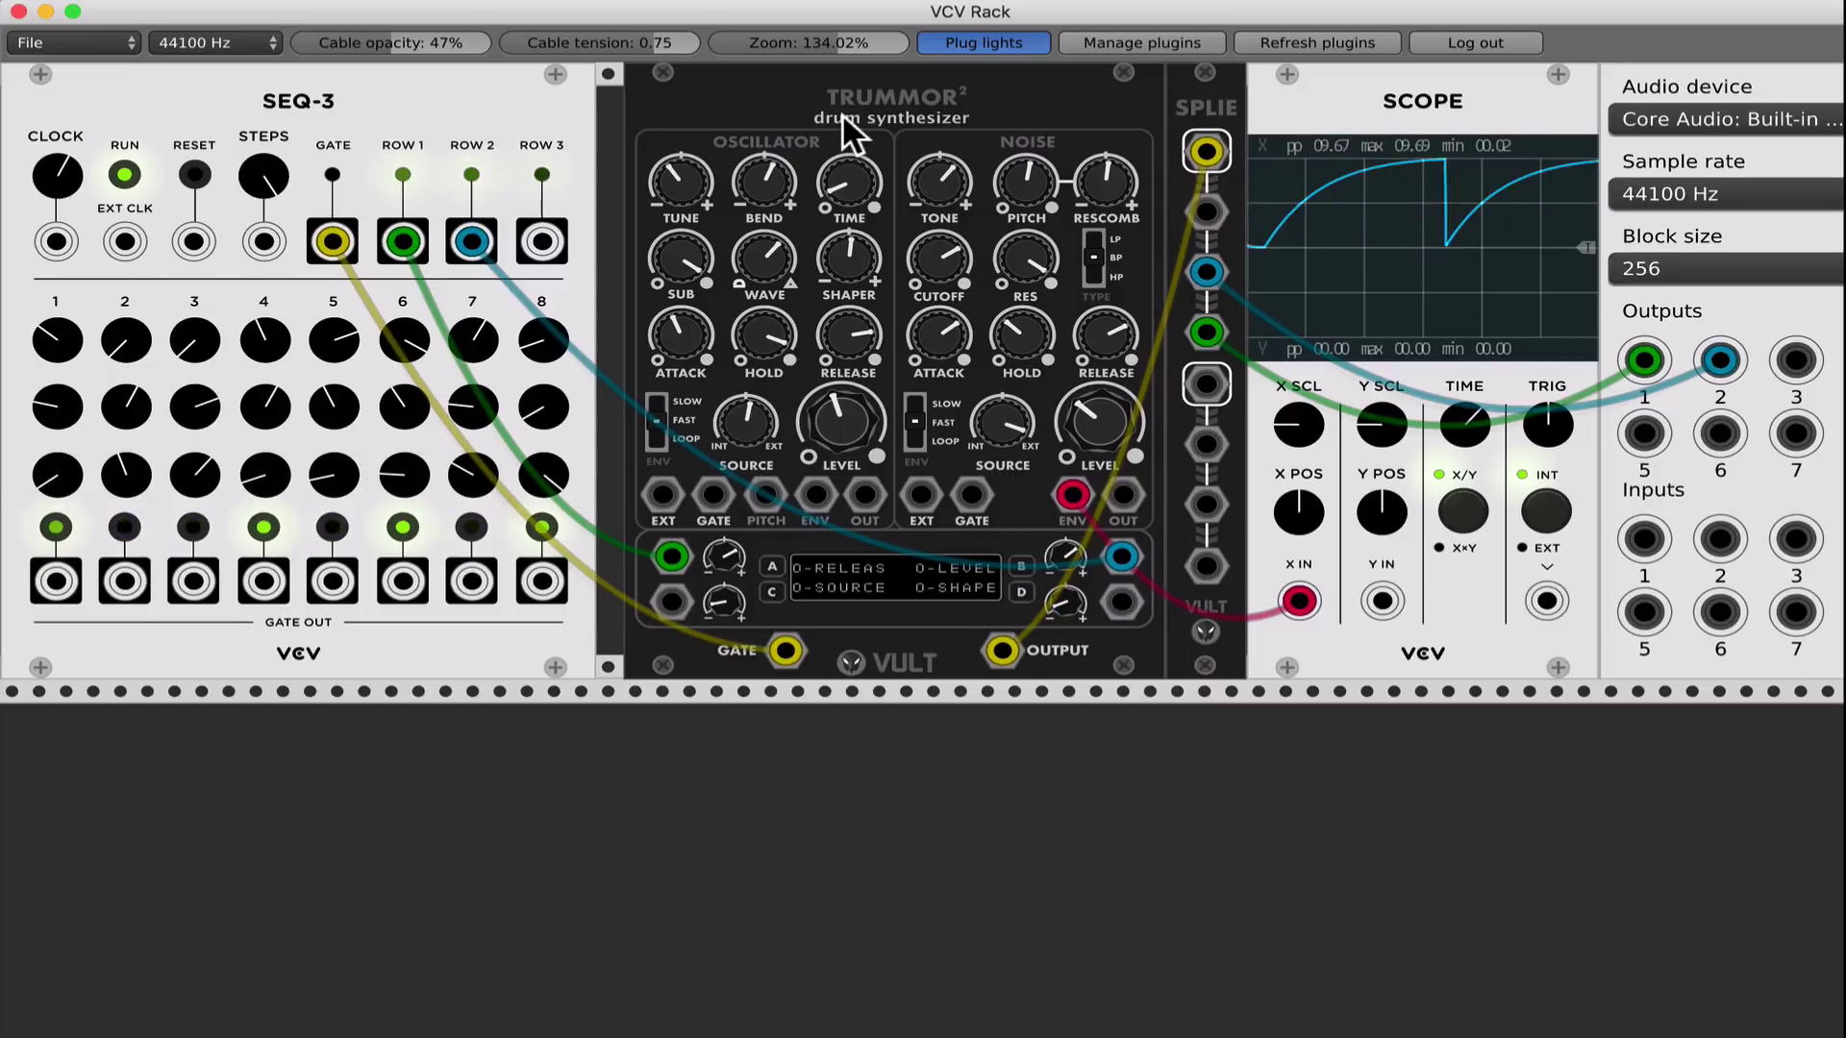
{"action": "key", "text": "super+r"}
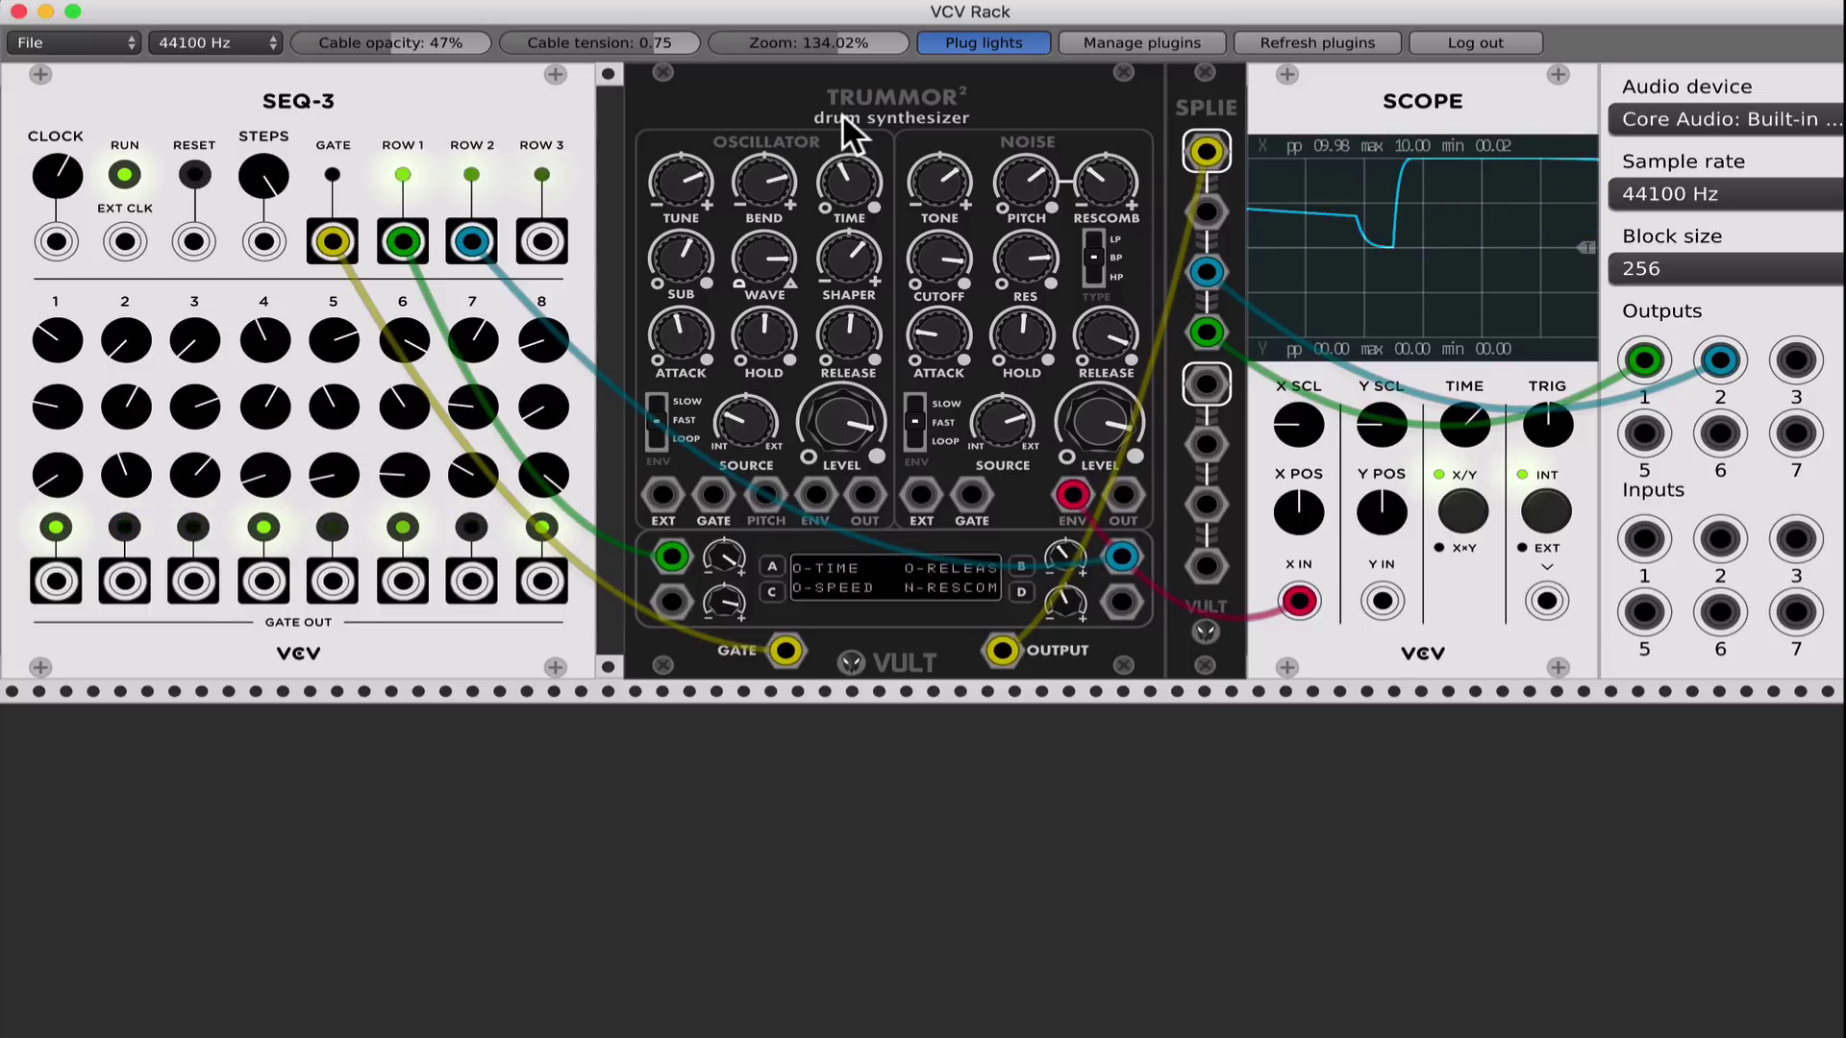
{"action": "key", "text": "super+r"}
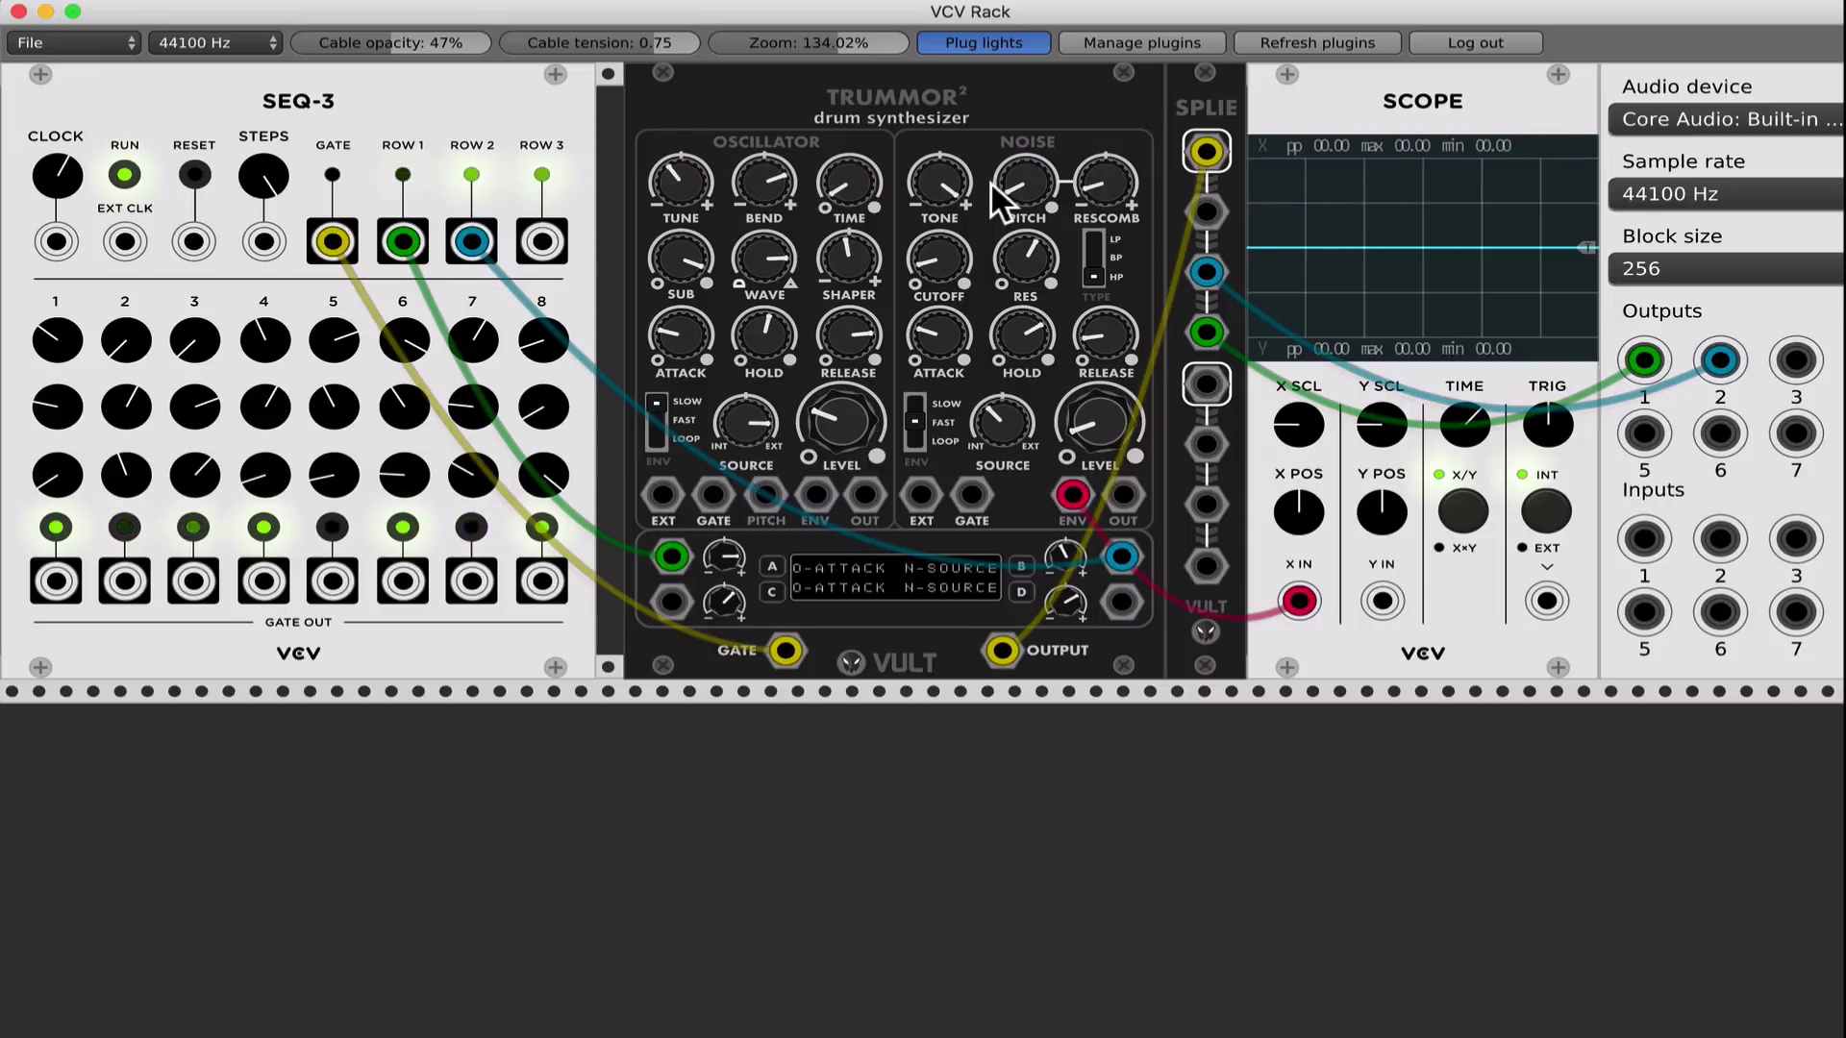
{"action": "key", "text": "super+r"}
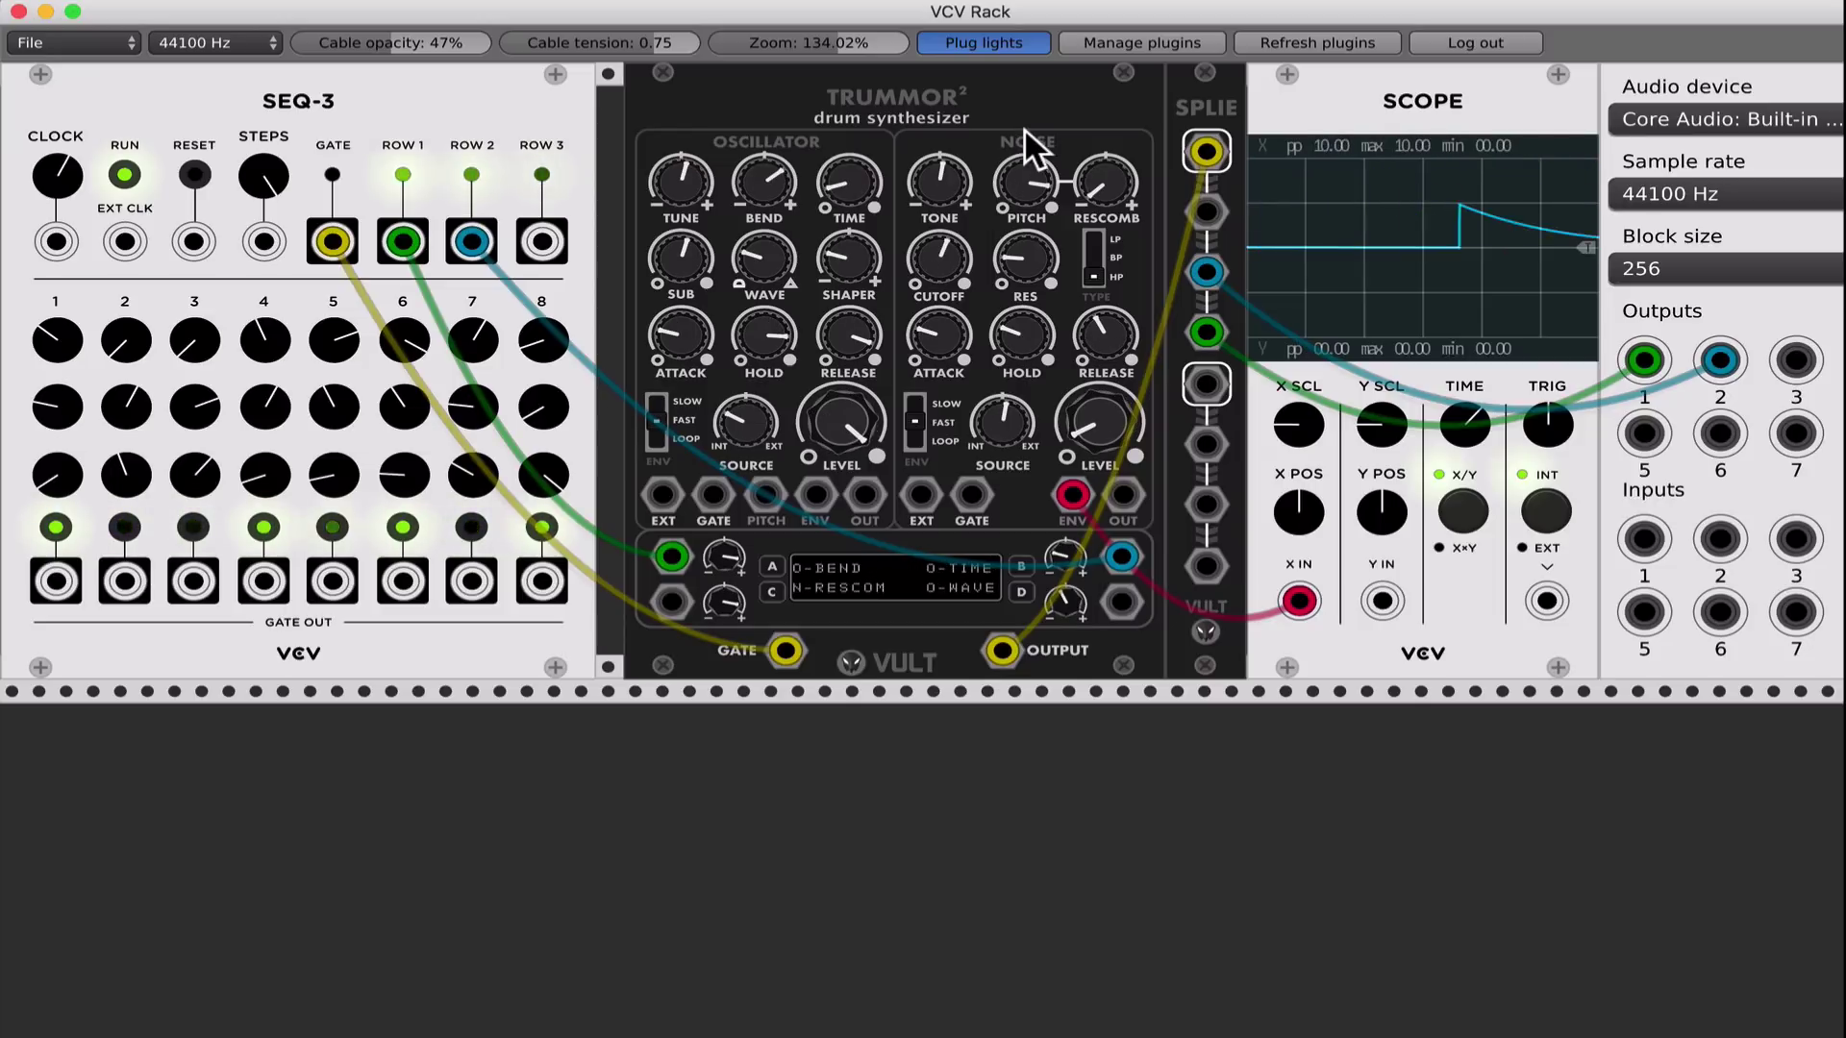
{"action": "key", "text": "super+r"}
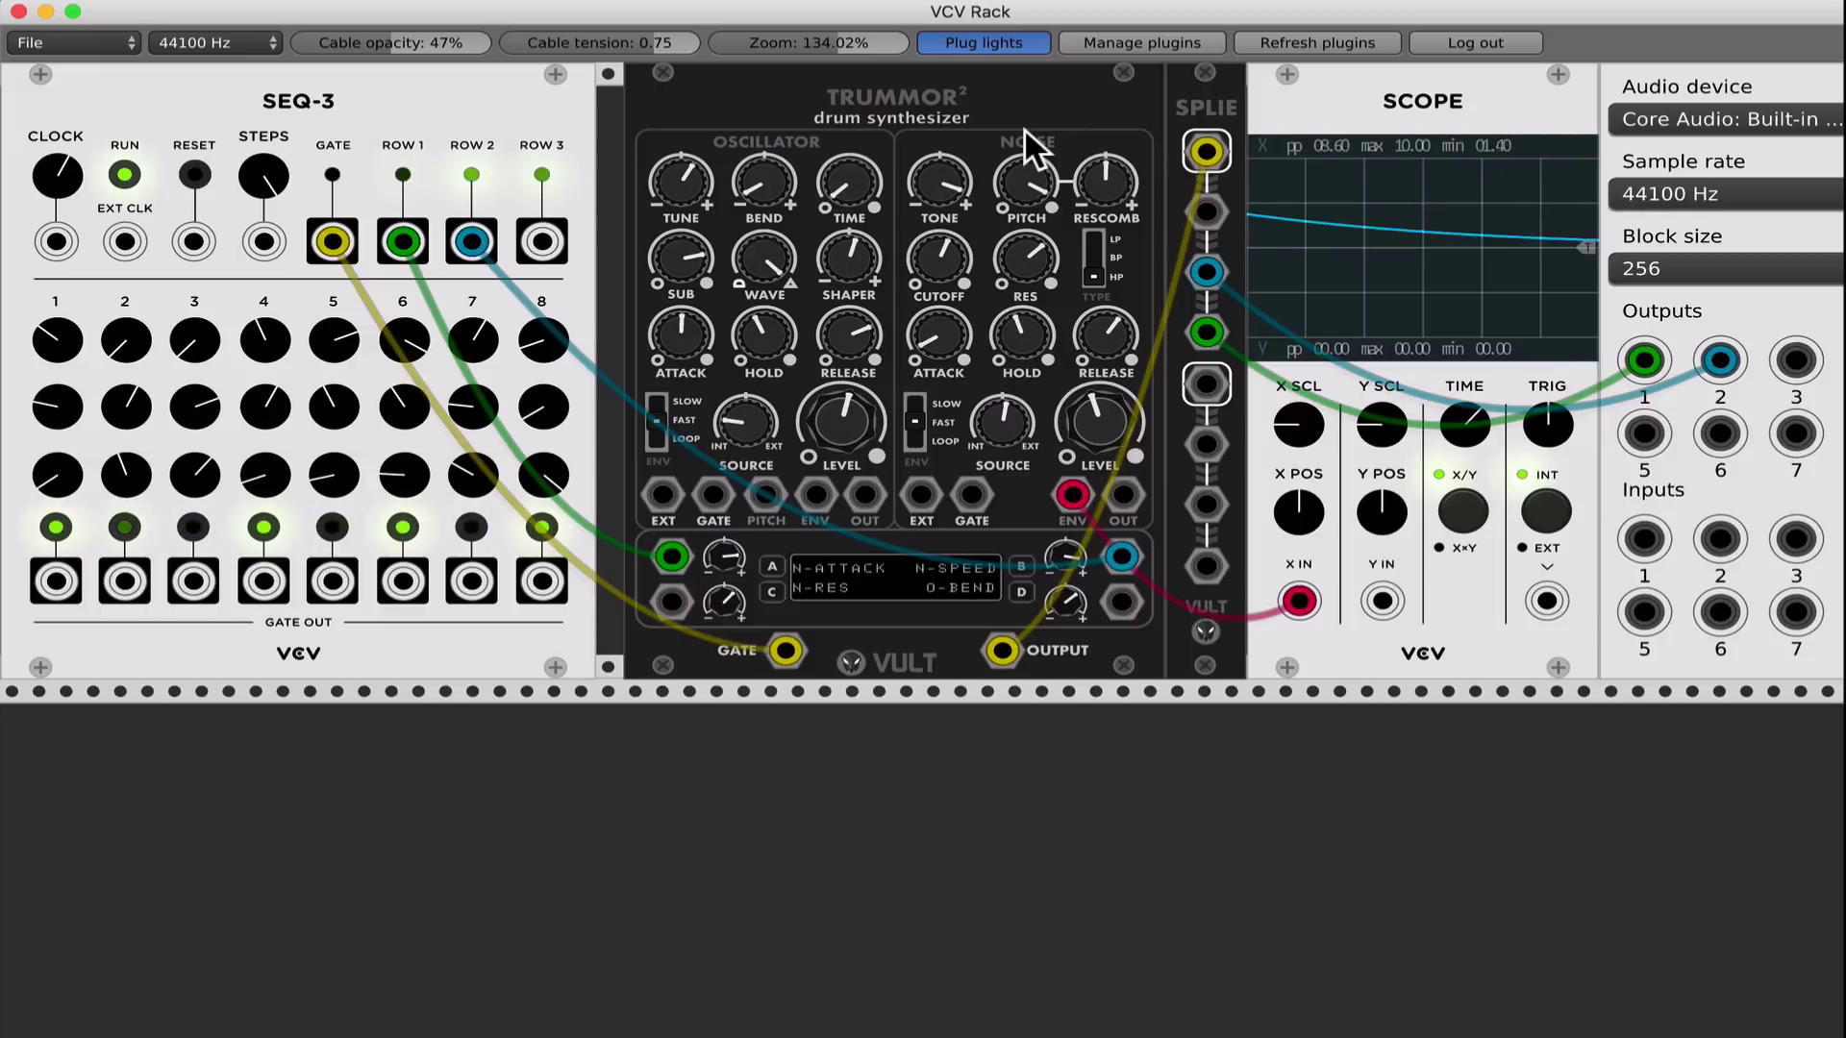
{"action": "key", "text": "super+r"}
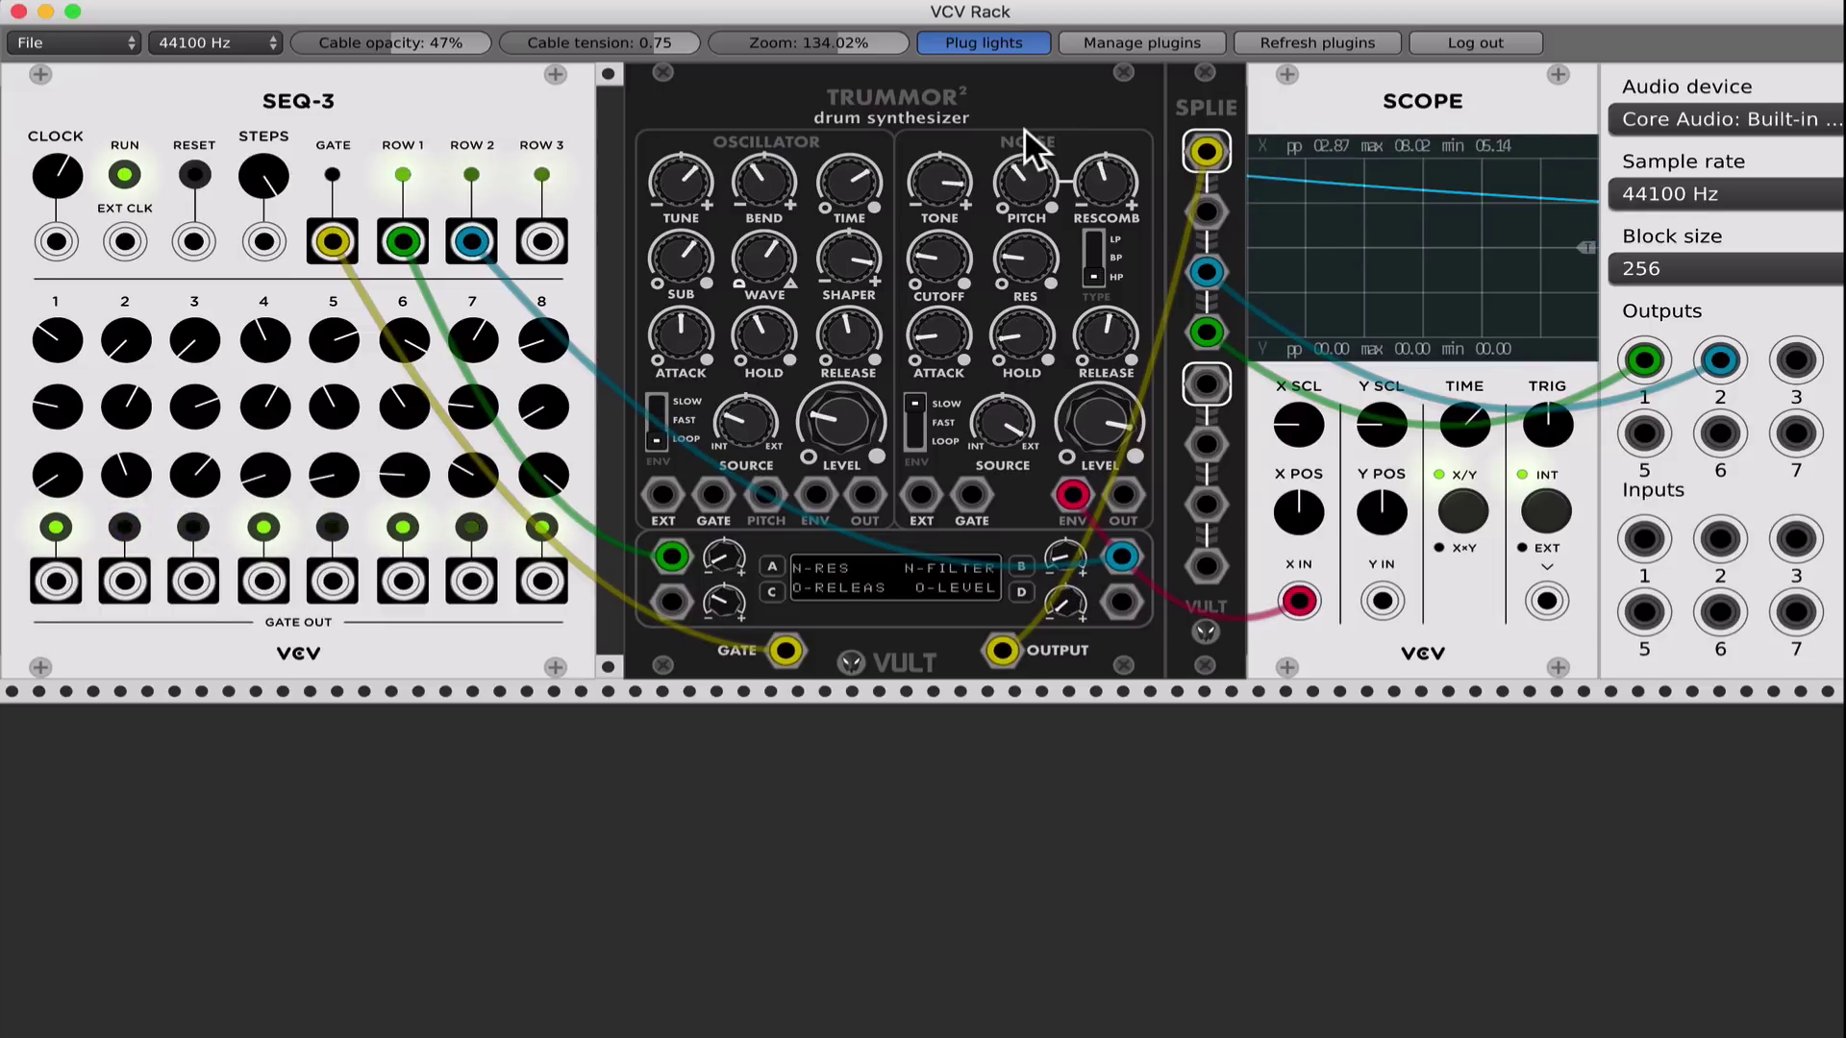
{"action": "key", "text": "super+r"}
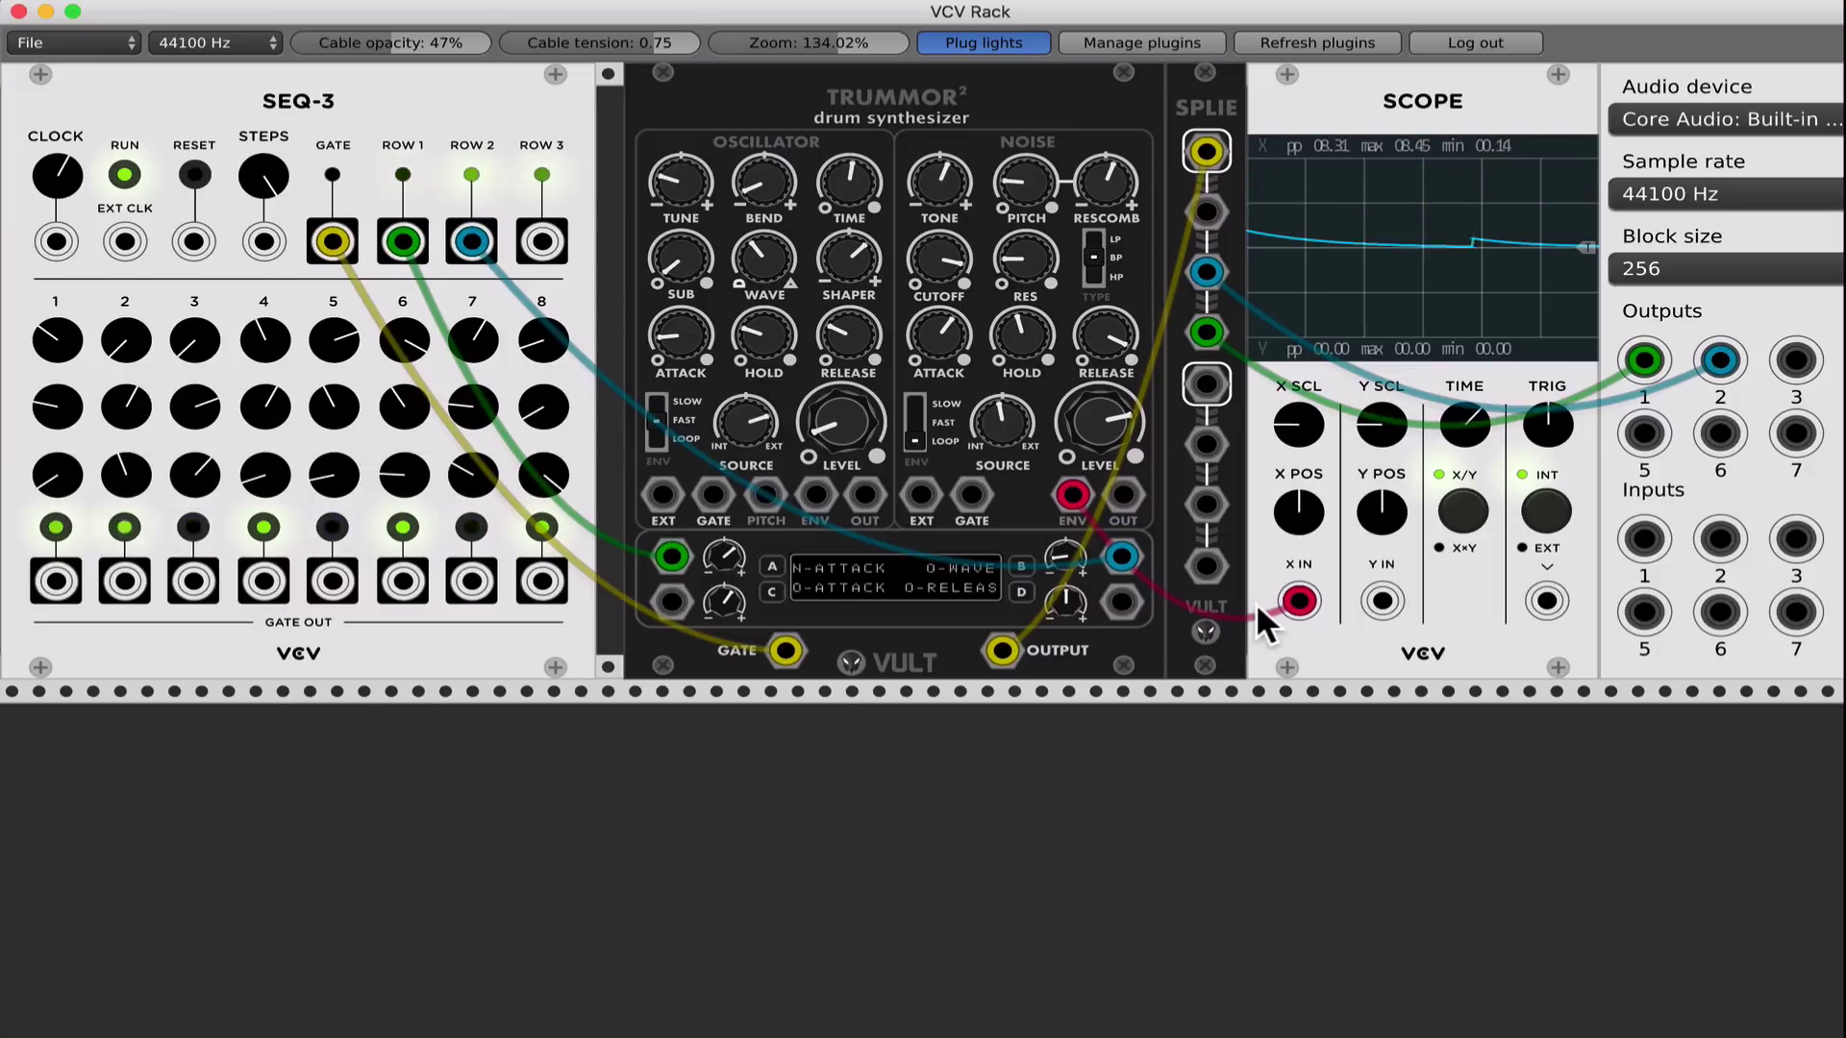
- Move the scope's X input cable from the noise Env output to the Trummor² main Output and randomize the module twice
{"action": "mouse_move", "coordinate": [1073, 495]}
{"action": "left_mouse_down"}
{"action": "mouse_move", "coordinate": [1022, 690]}
{"action": "mouse_move", "coordinate": [1011, 655]}
{"action": "left_mouse_up"}
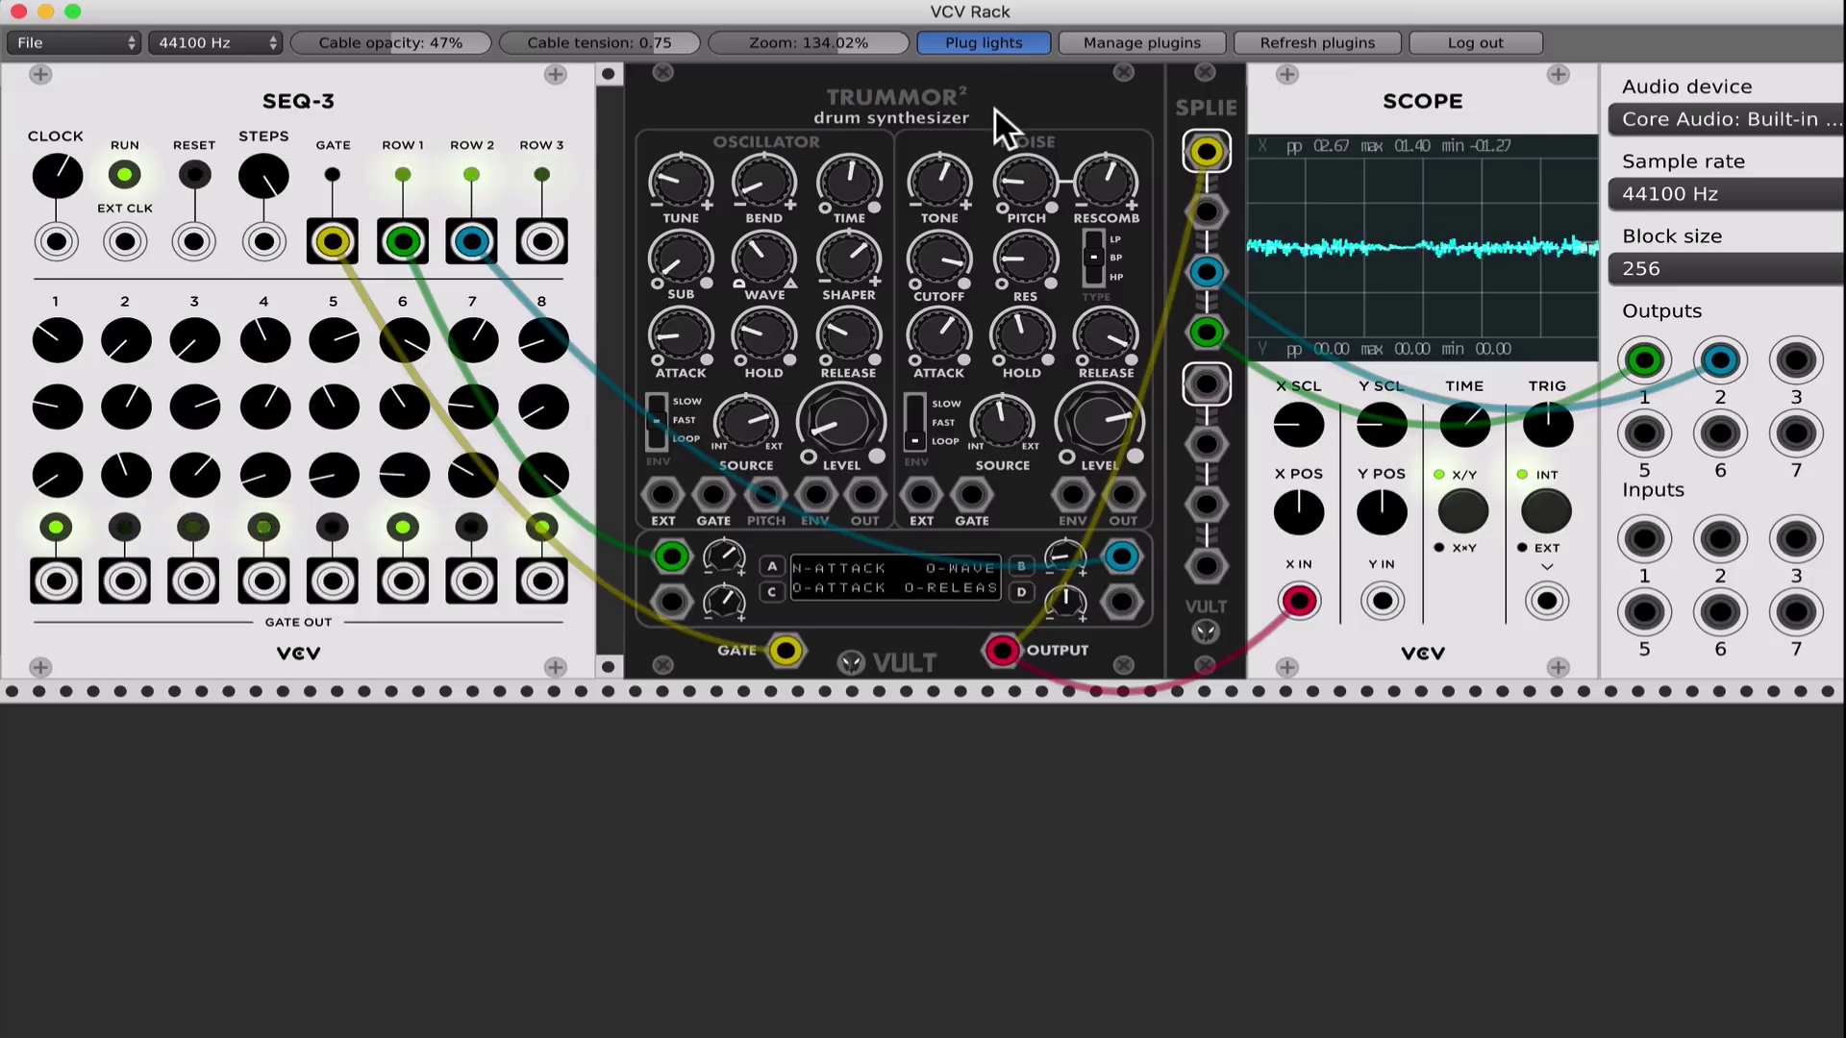
{"action": "key", "text": "super+r"}
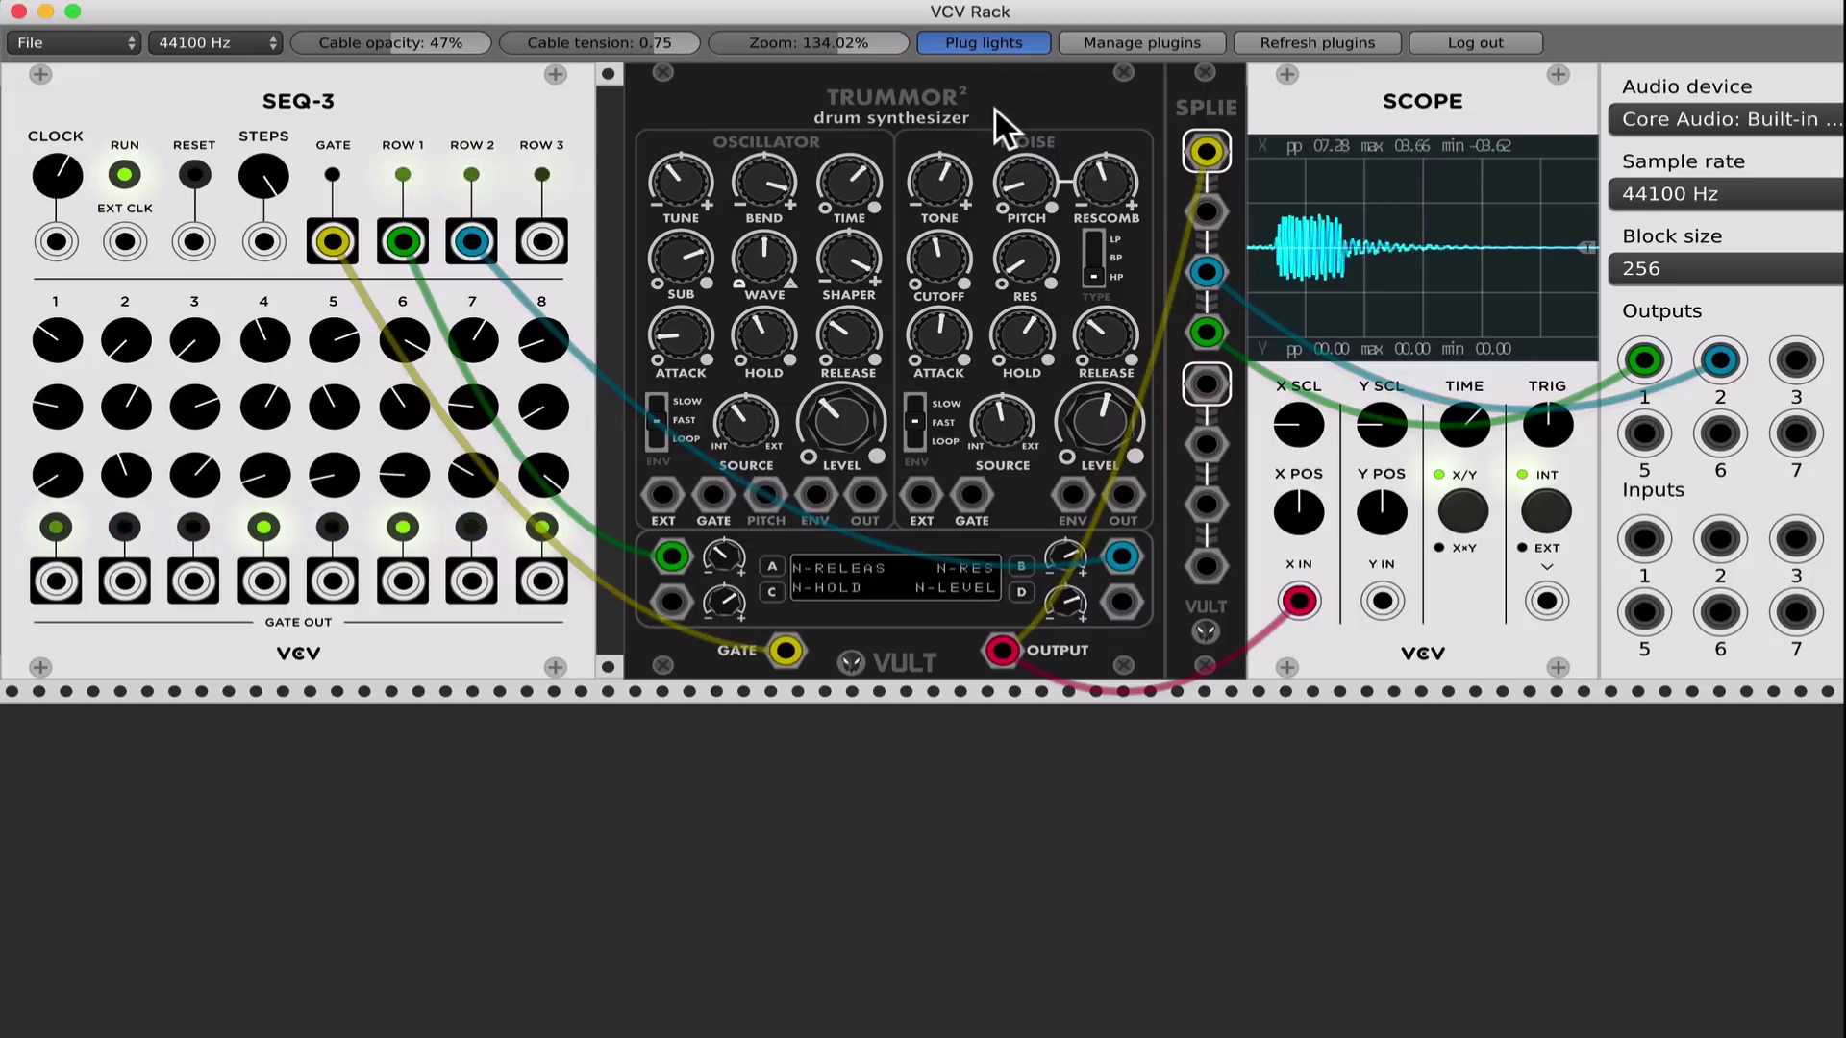
{"action": "key", "text": "super+r"}
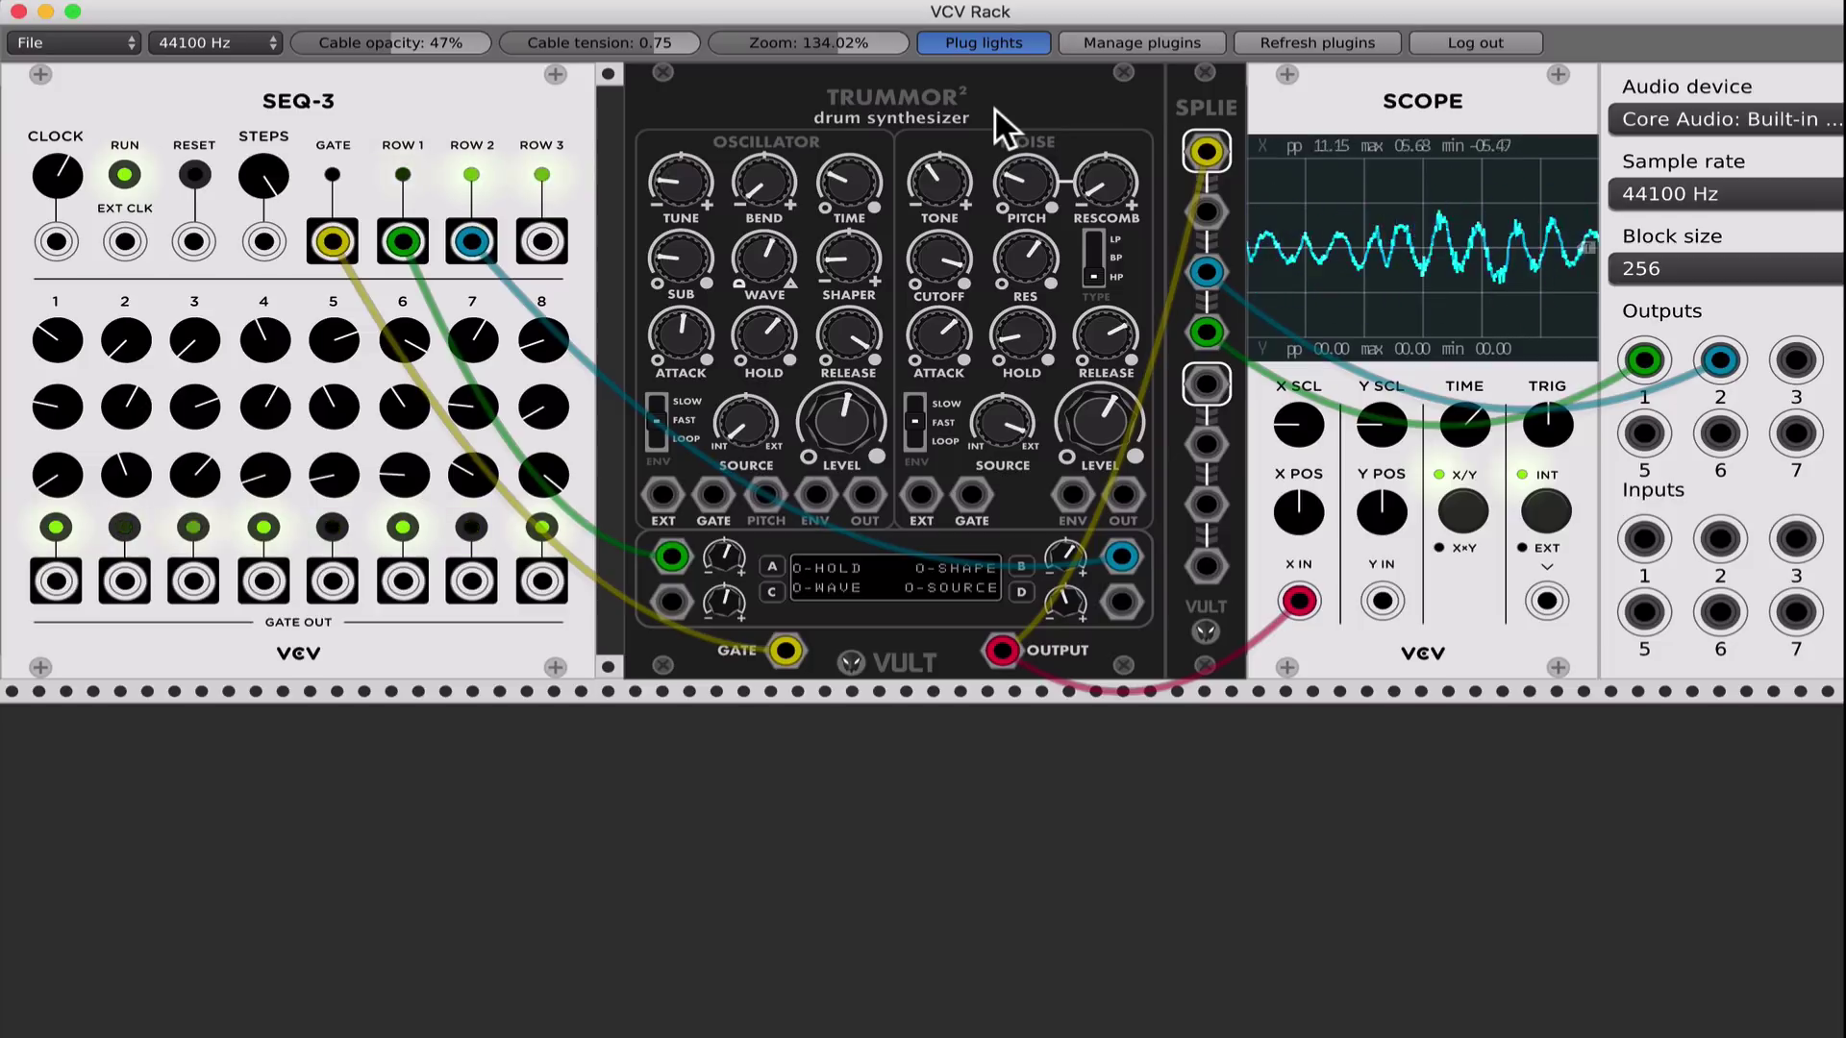
- Lower the noise Release and the oscillator's Release and Attack, and turn the oscillator's Bend up
{"action": "left_click_drag", "start_coordinate": [1108, 327], "coordinate": [1112, 333]}
{"action": "left_click_drag", "start_coordinate": [852, 333], "coordinate": [852, 325]}
{"action": "left_click_drag", "start_coordinate": [673, 327], "coordinate": [675, 337]}
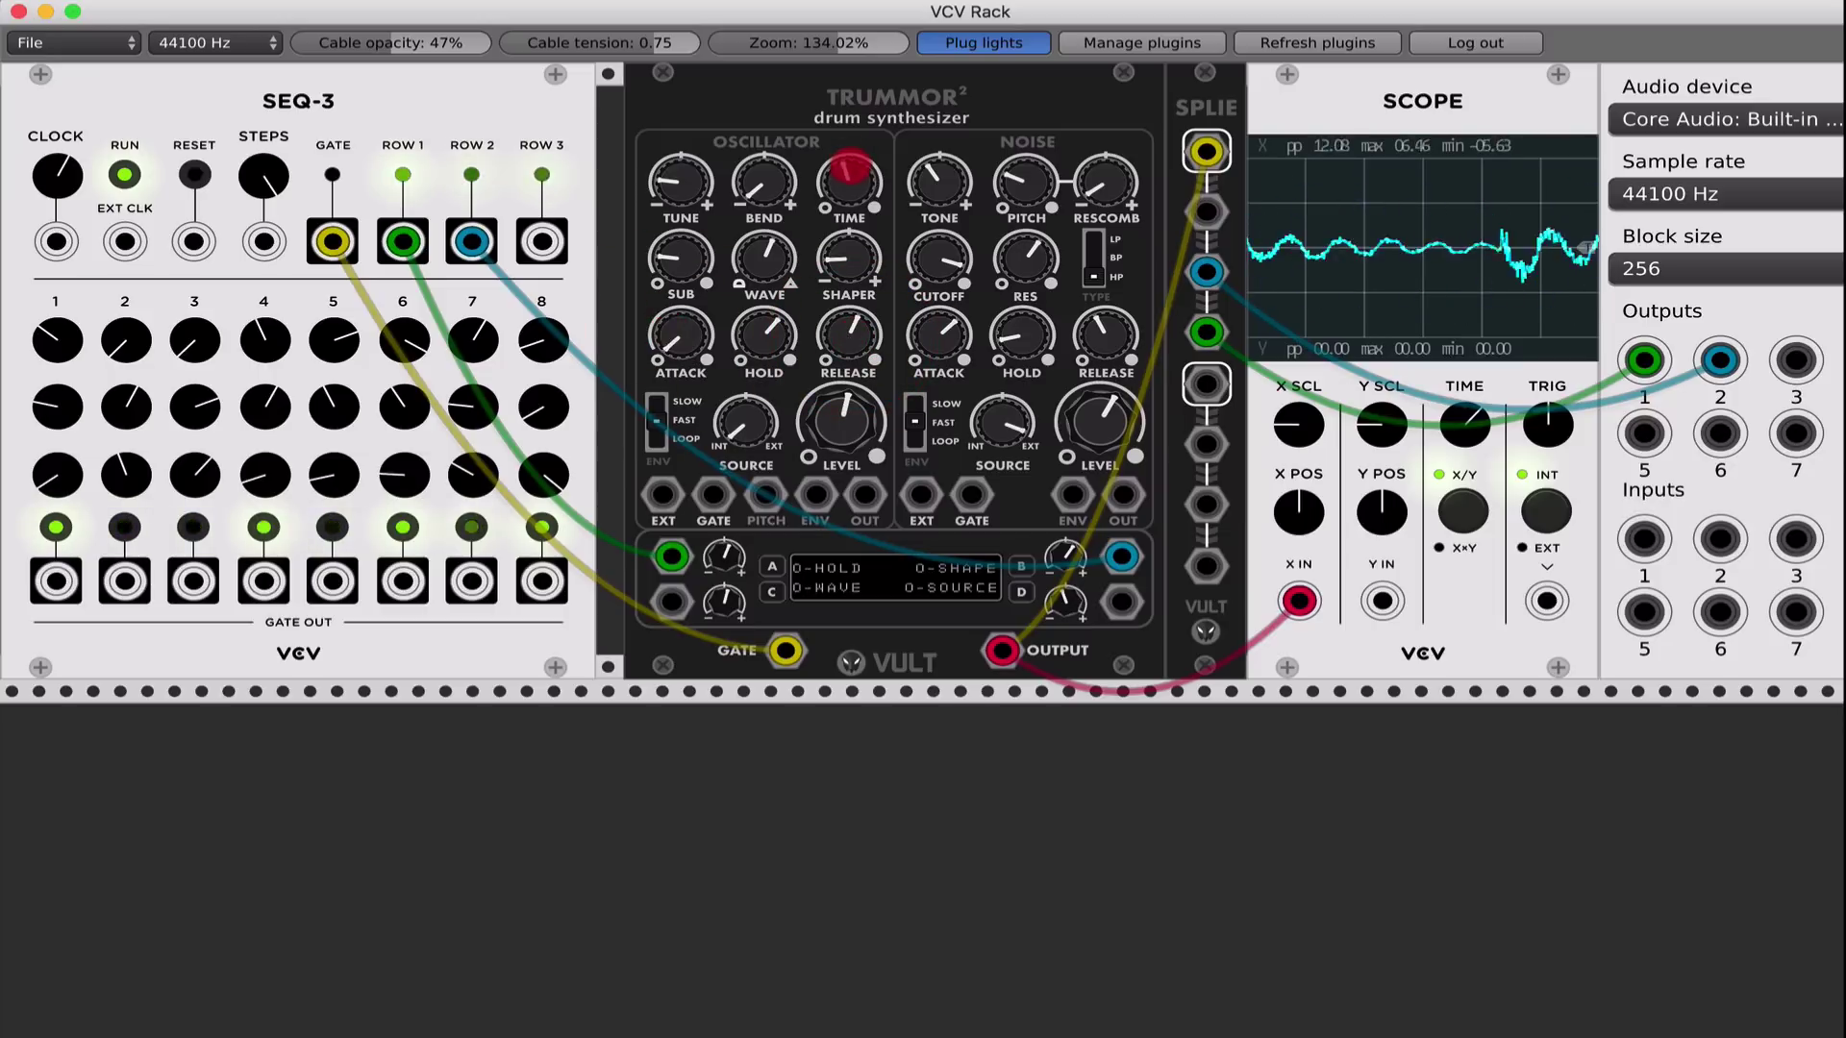
{"action": "left_click_drag", "start_coordinate": [781, 185], "coordinate": [775, 169]}
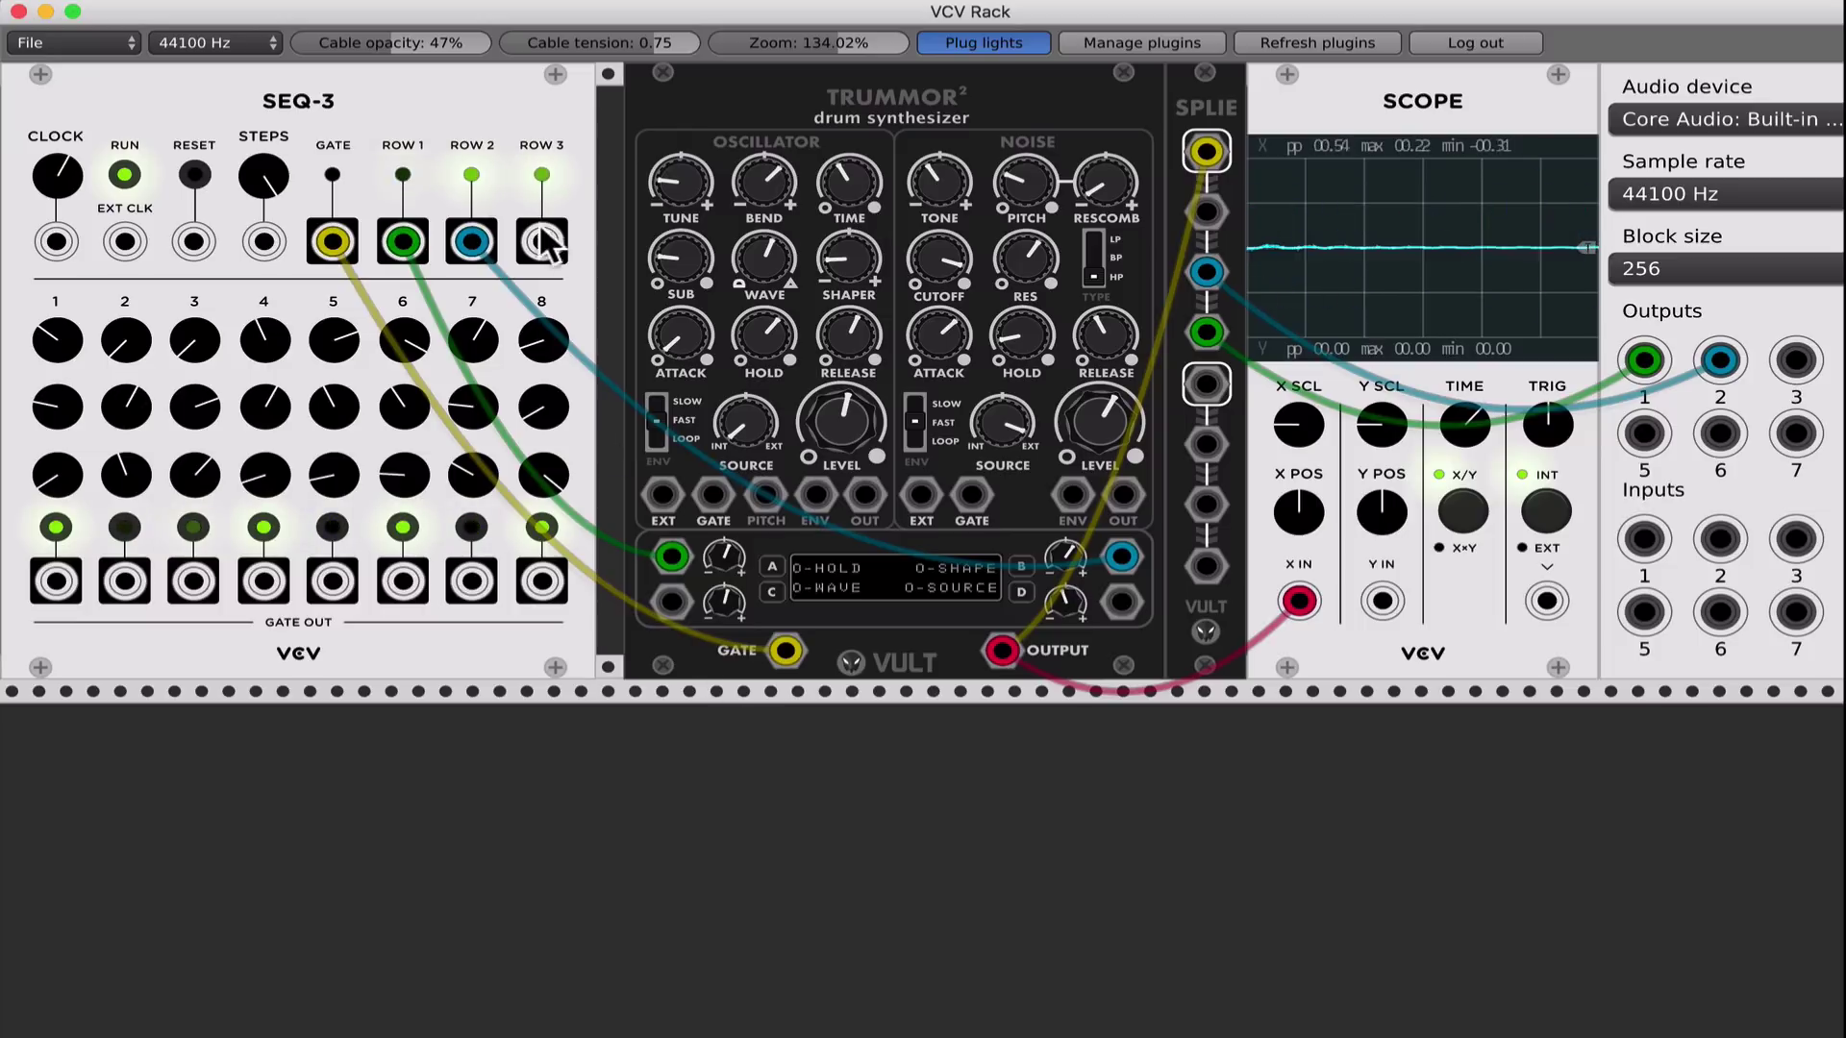
- Patch SEQ-3's Row 3 output into the noise section's Gate input
{"action": "left_click_drag", "start_coordinate": [543, 242], "coordinate": [971, 495]}
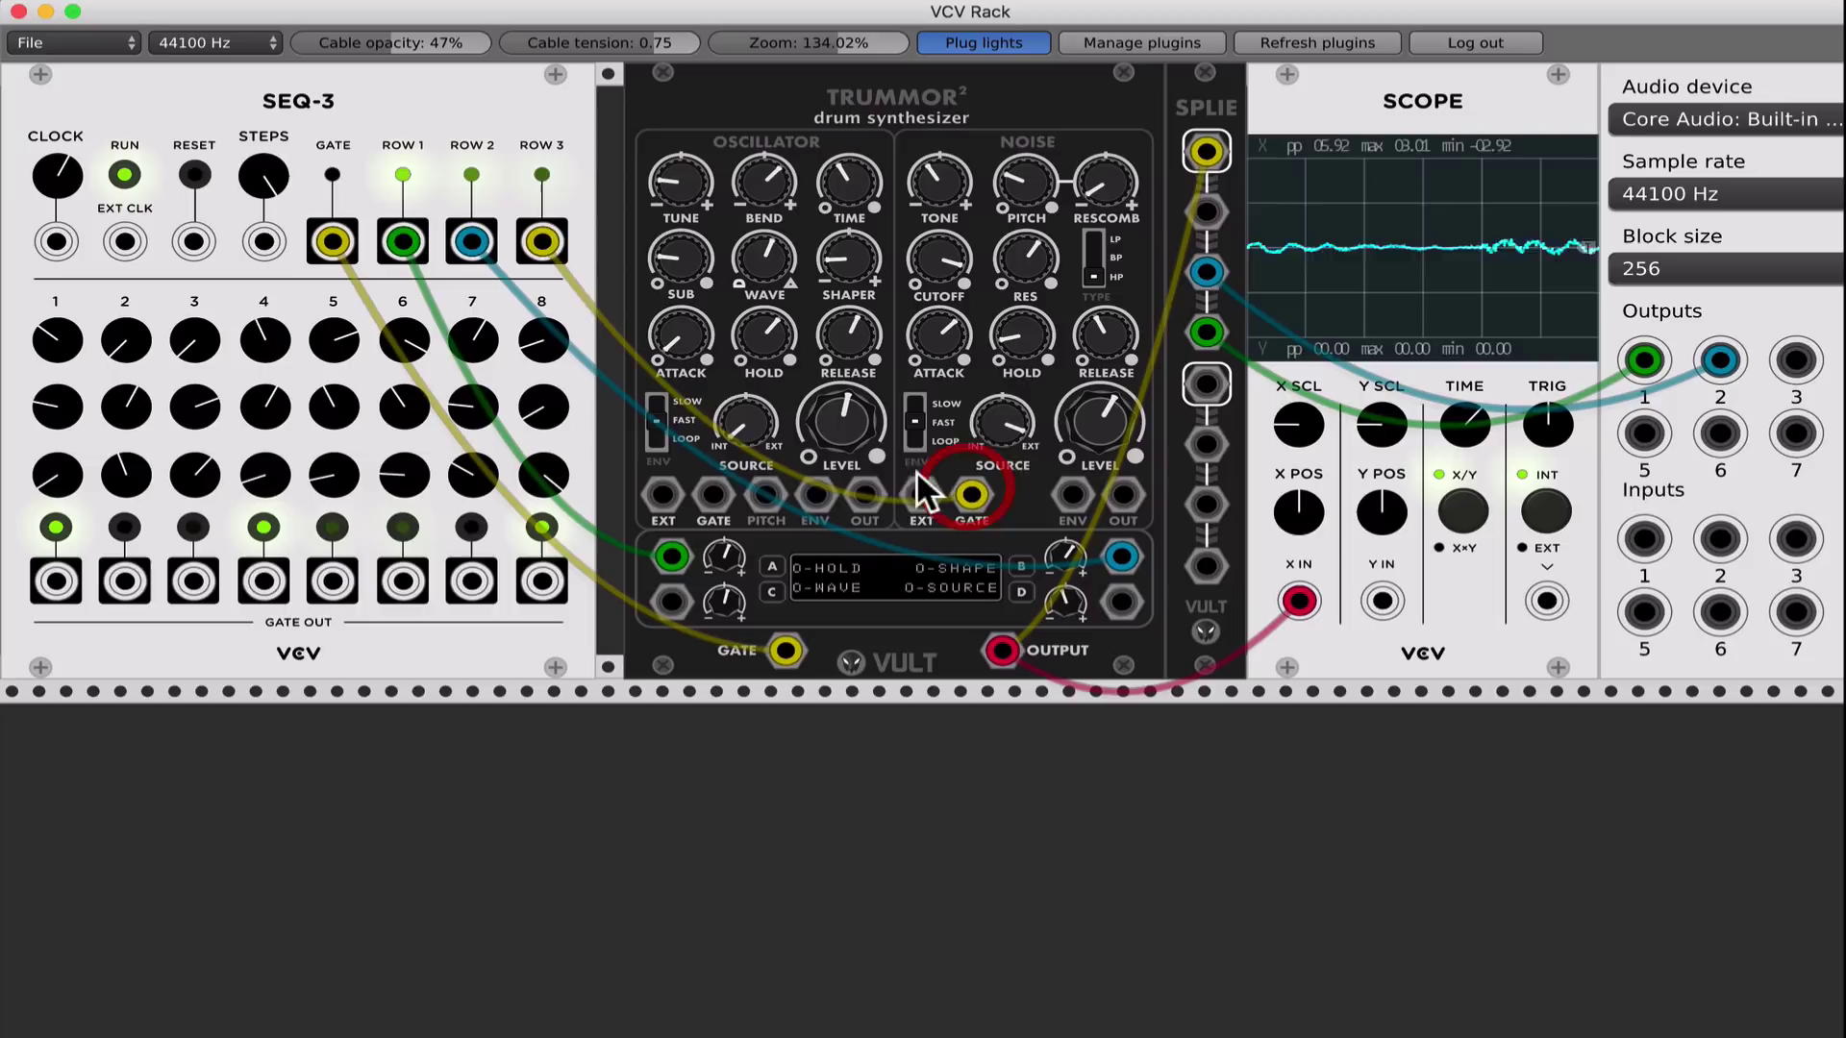
{"action": "left_click", "coordinate": [403, 527]}
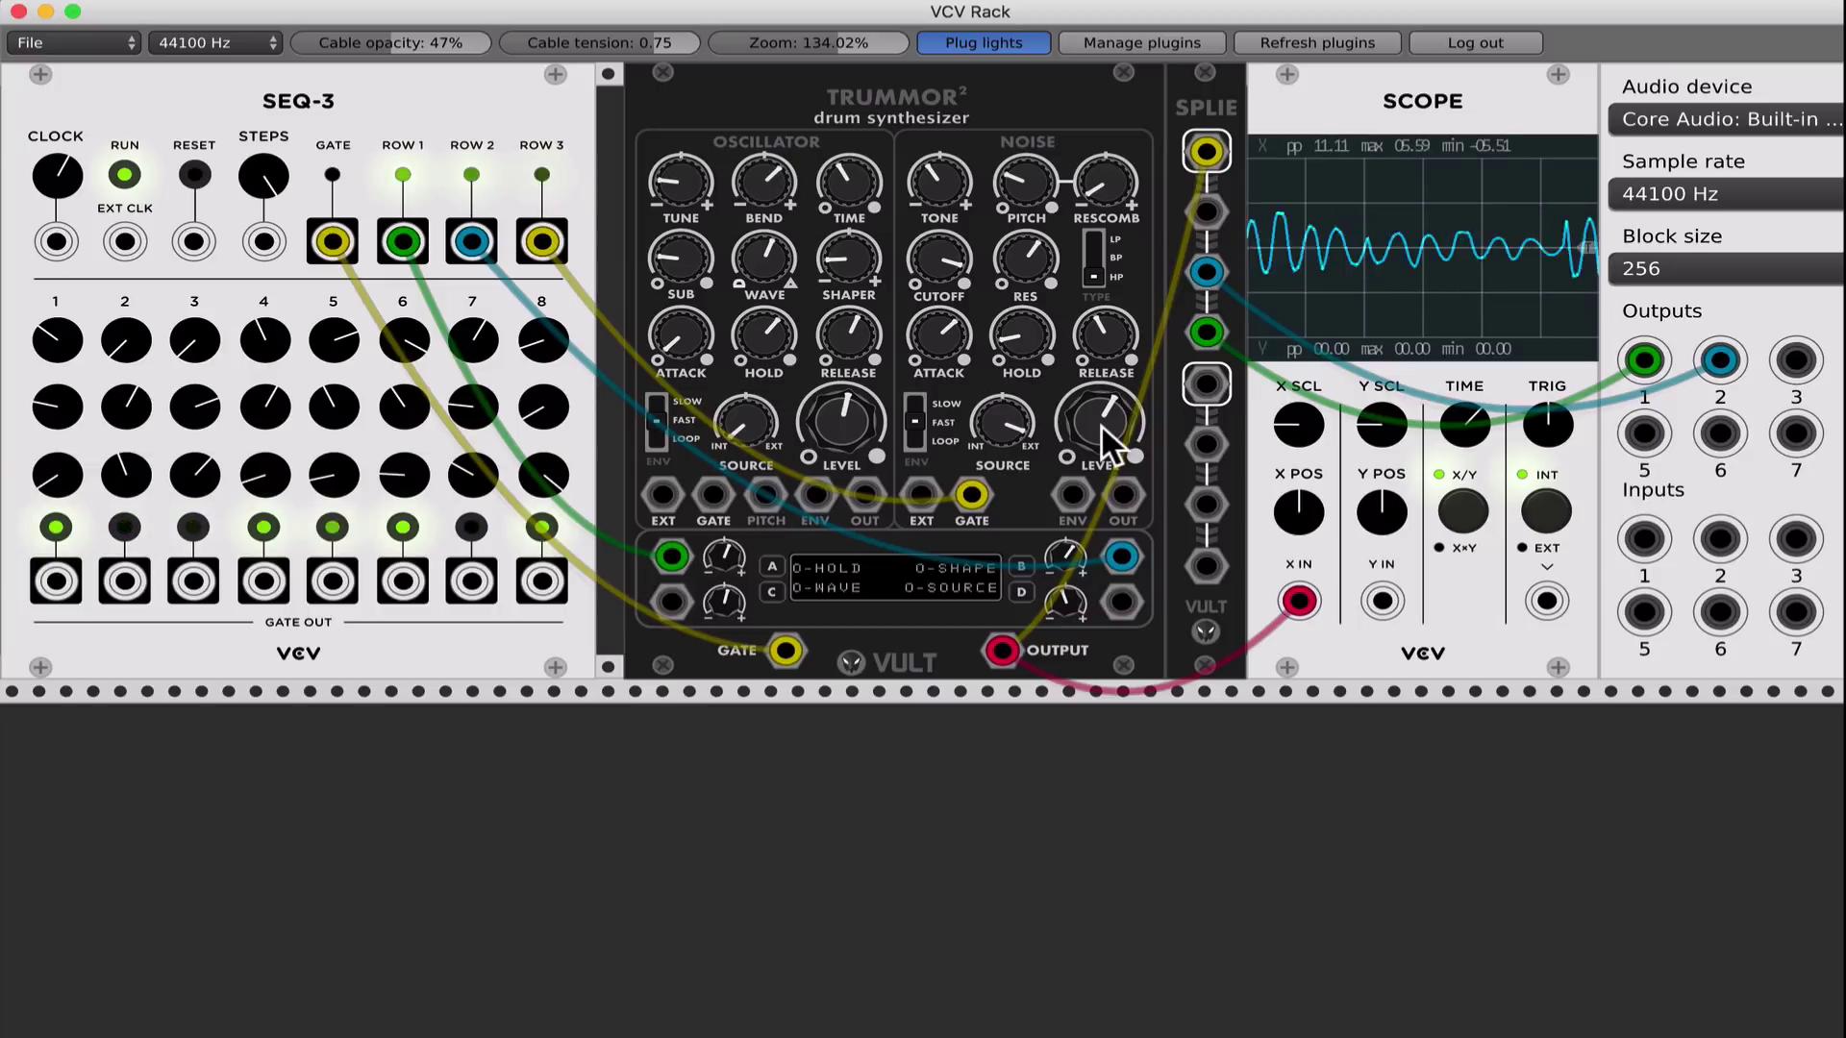
{"action": "left_click", "coordinate": [1093, 258]}
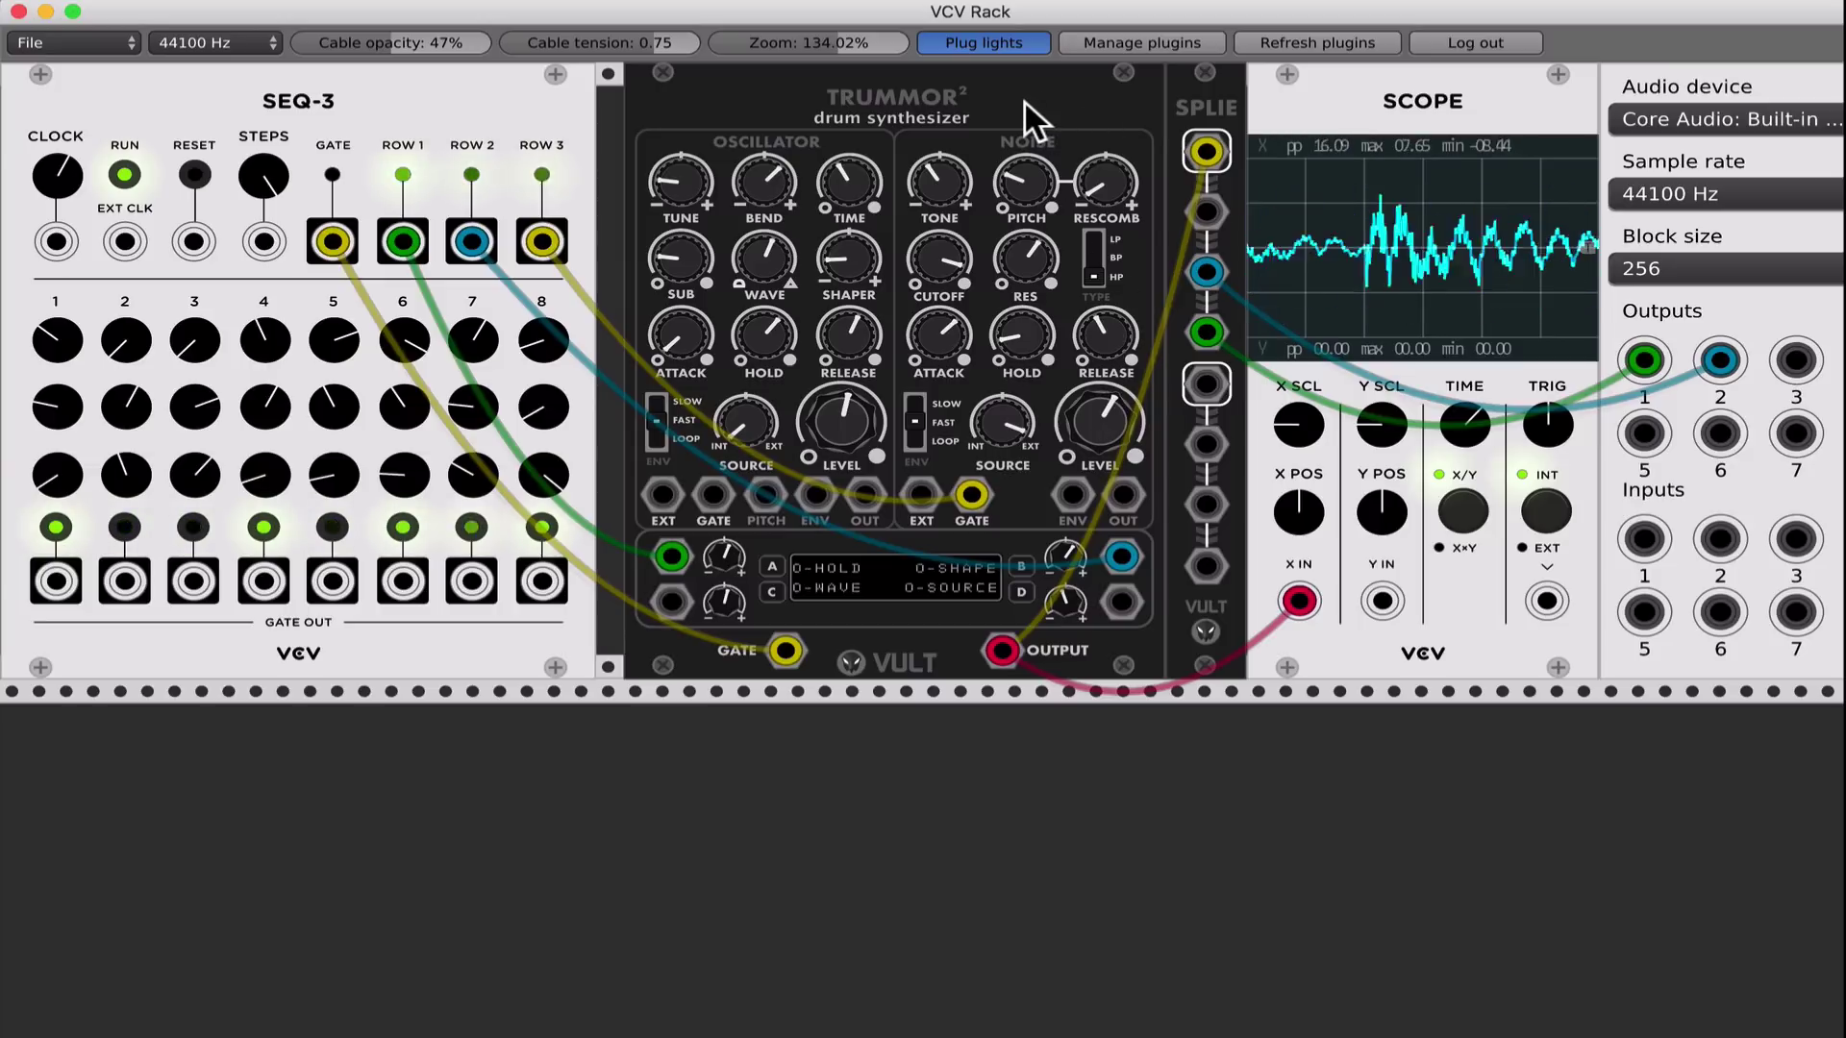
- Randomize the Trummor² module five times to audition drum sounds with the separately gated noise
{"action": "key", "text": "super+r"}
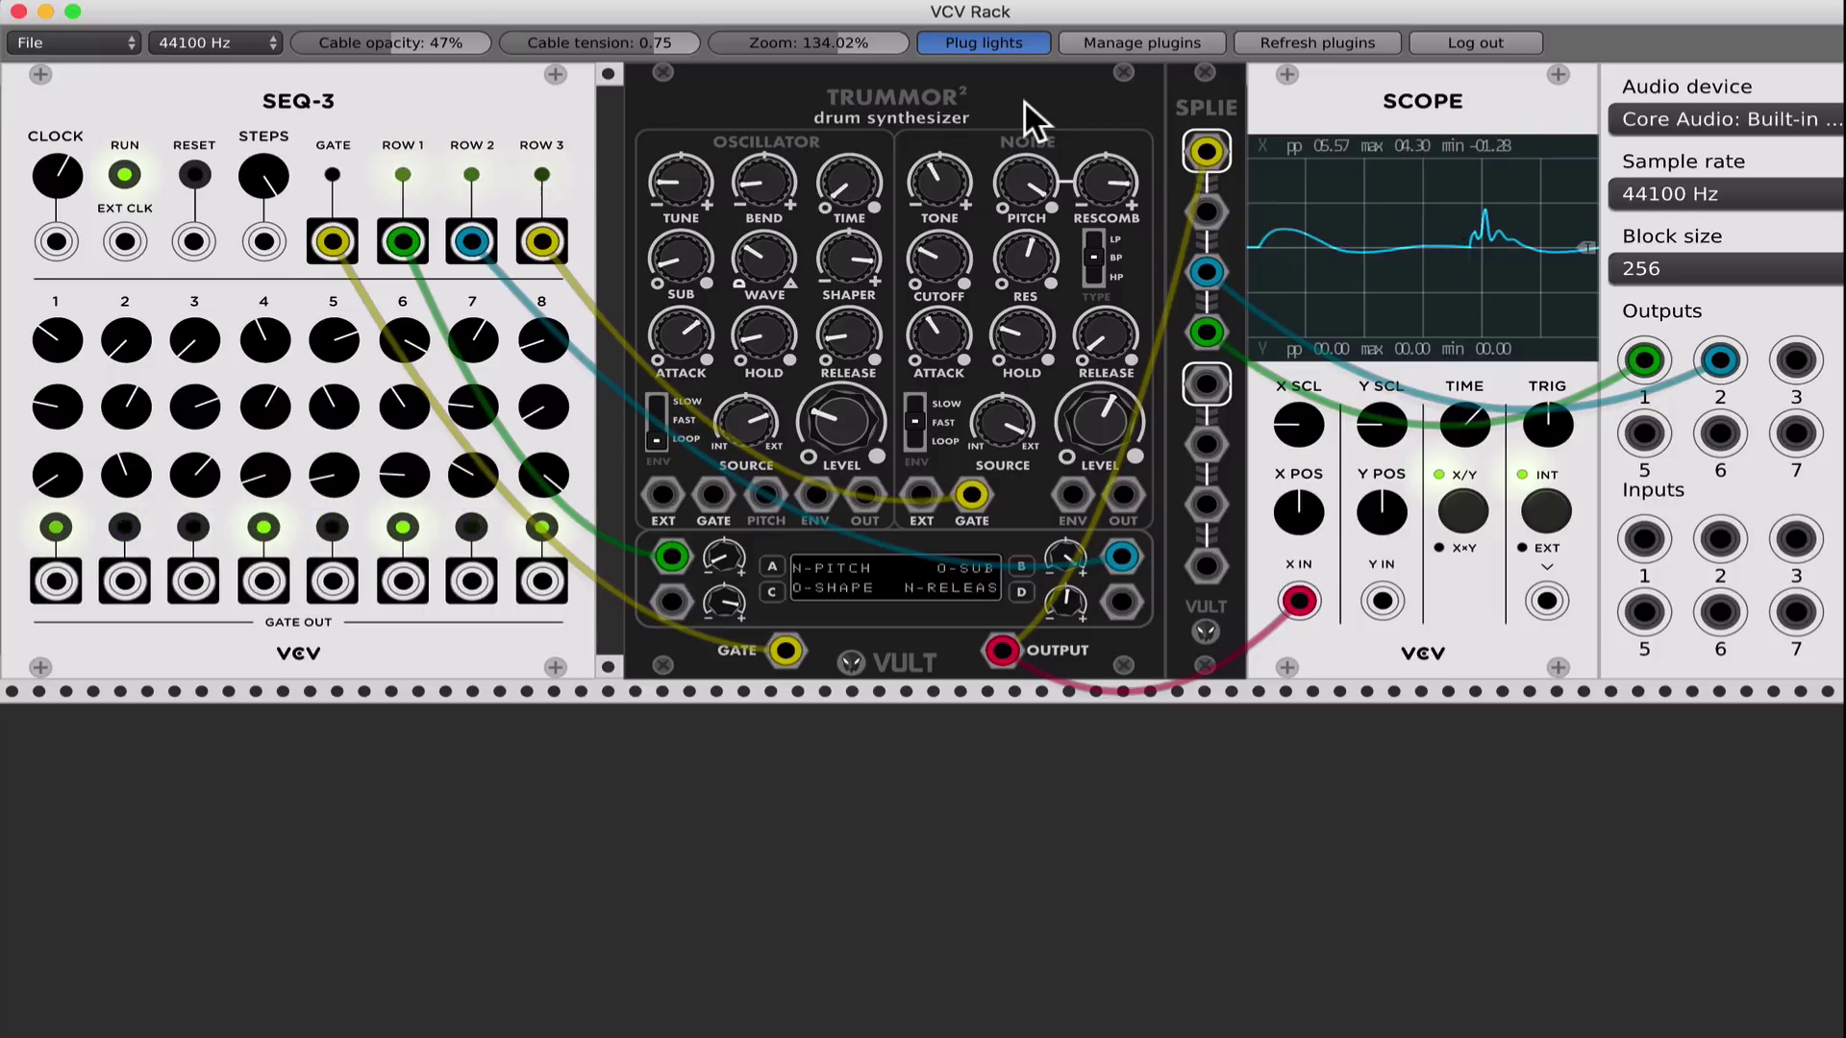
{"action": "key", "text": "super+r"}
{"action": "key", "text": "super+r"}
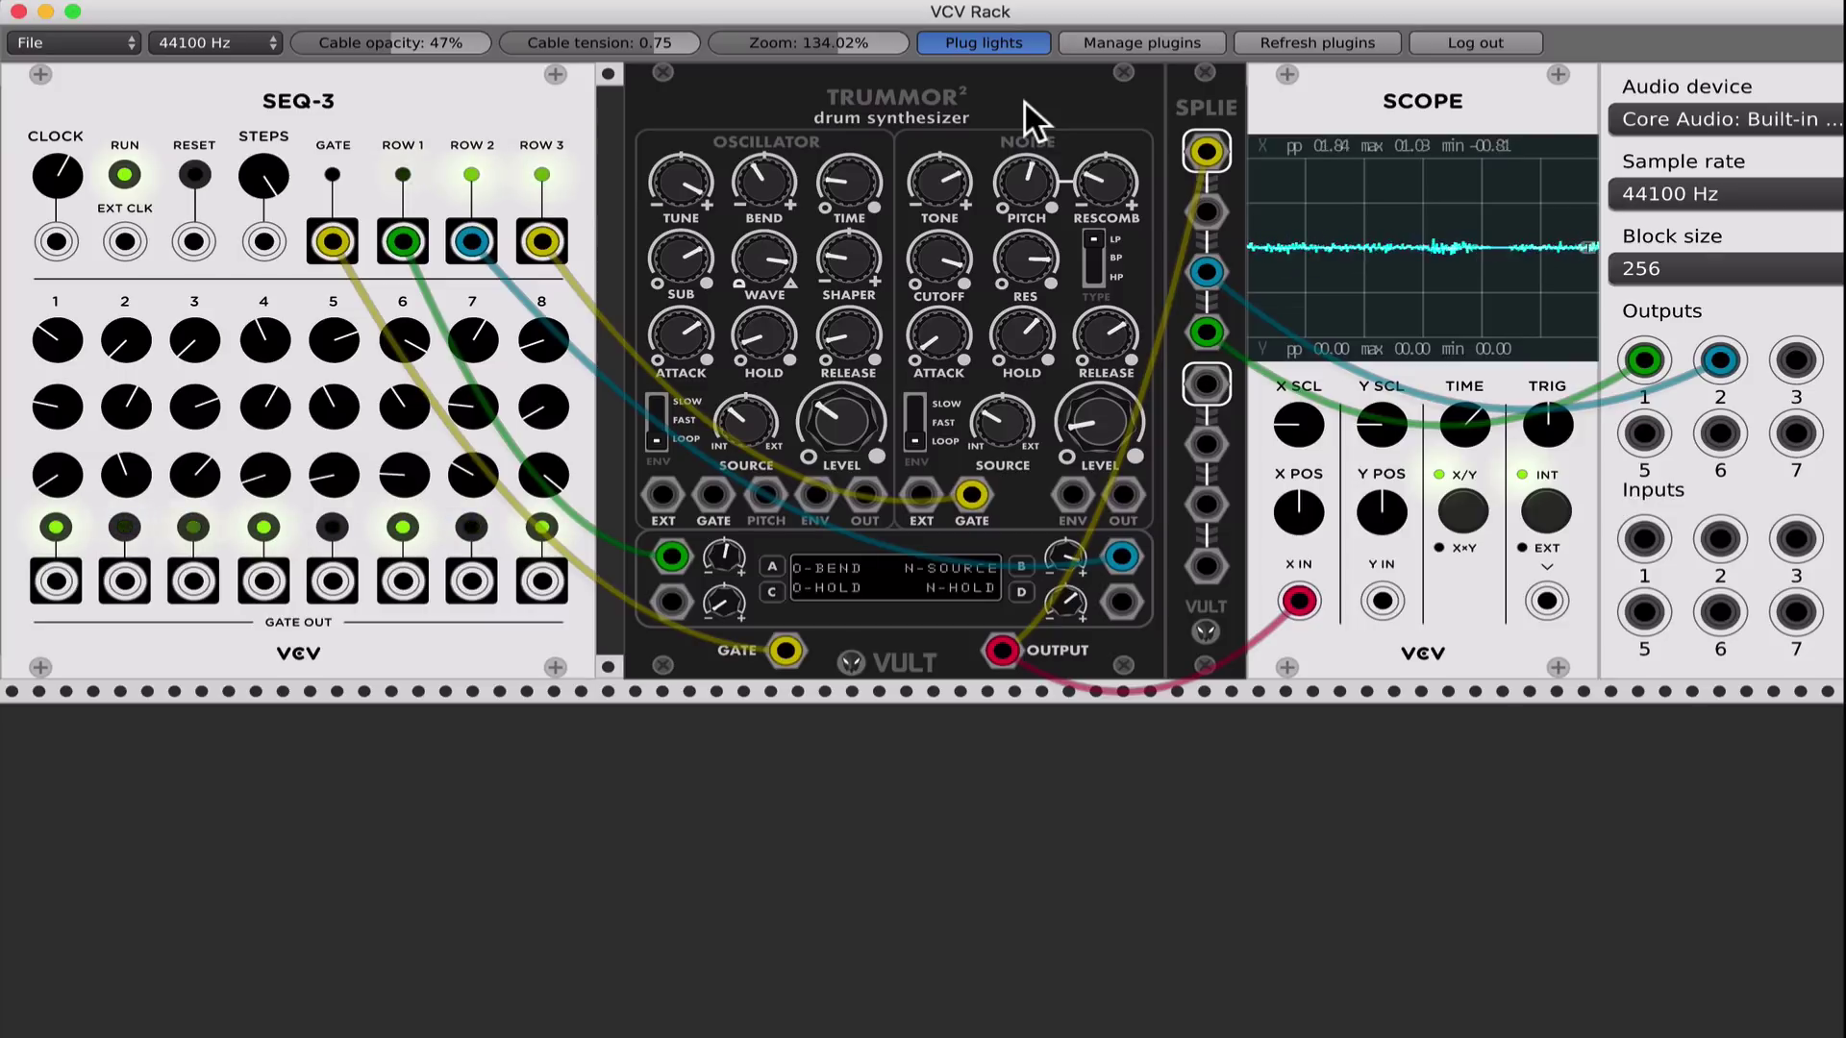
{"action": "key", "text": "super+r"}
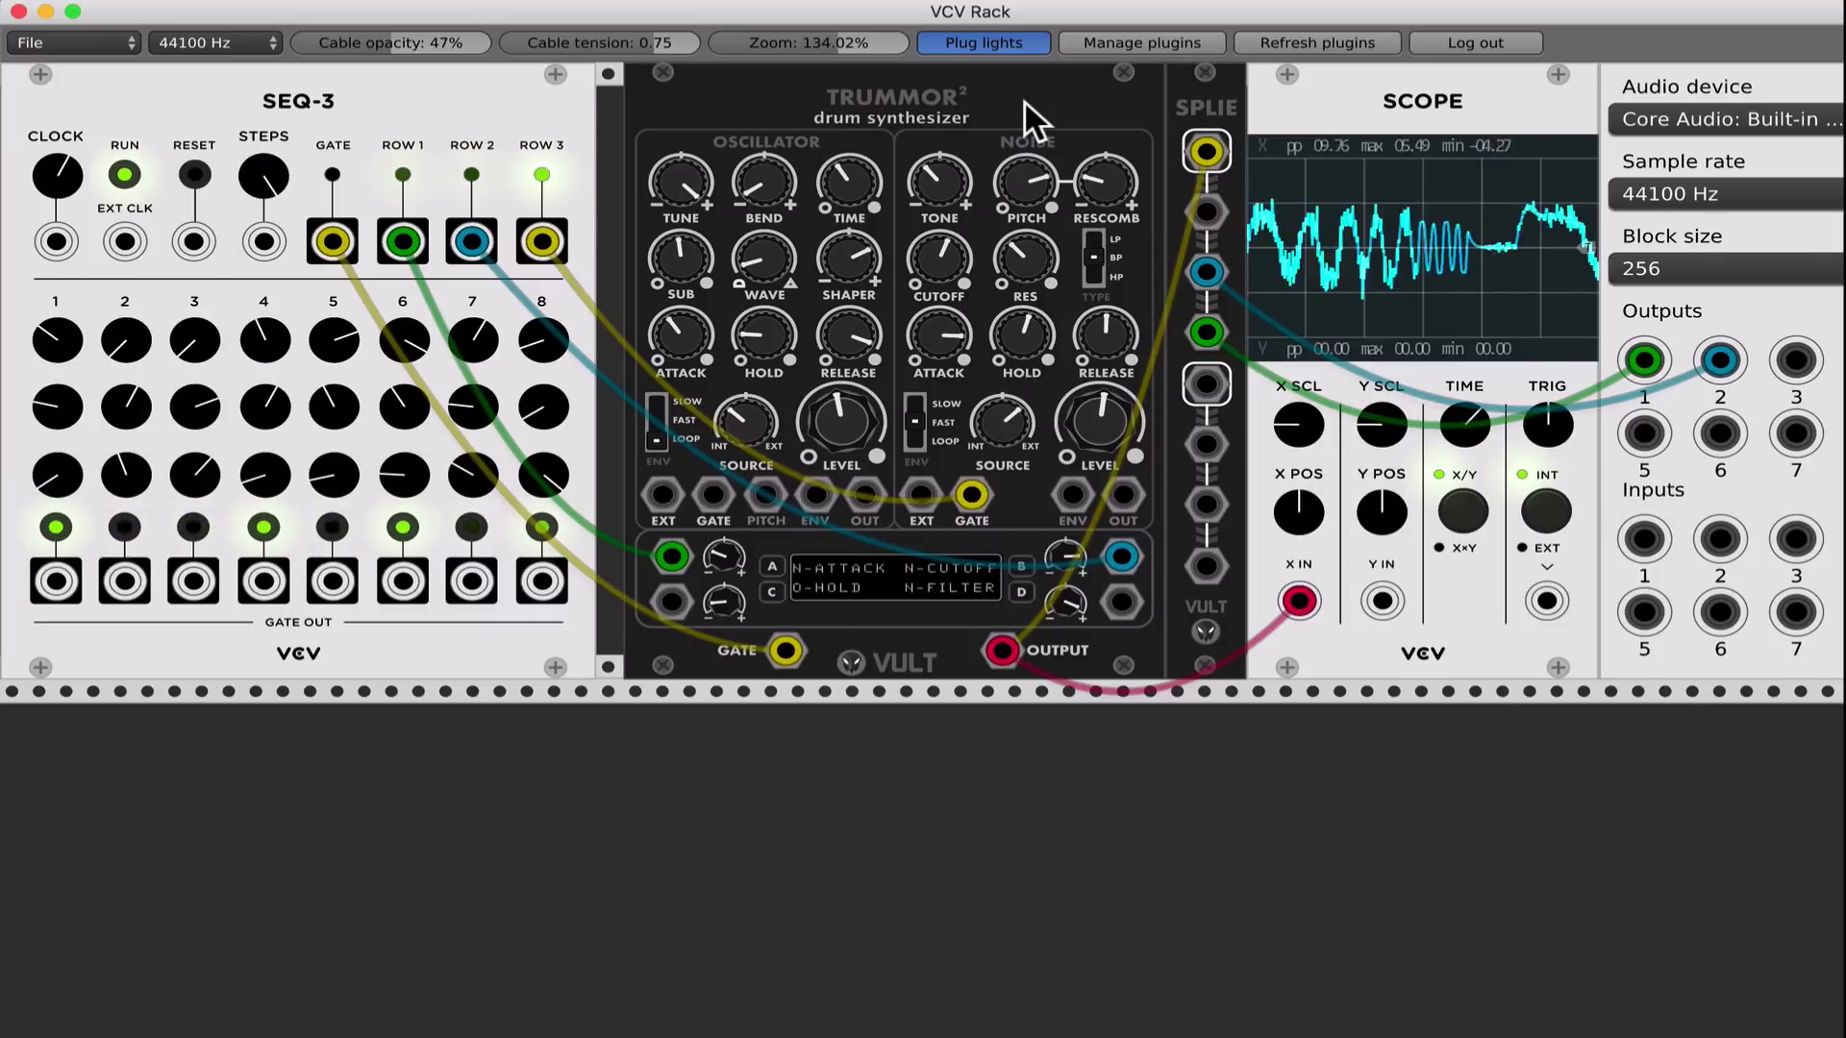
{"action": "key", "text": "super+r"}
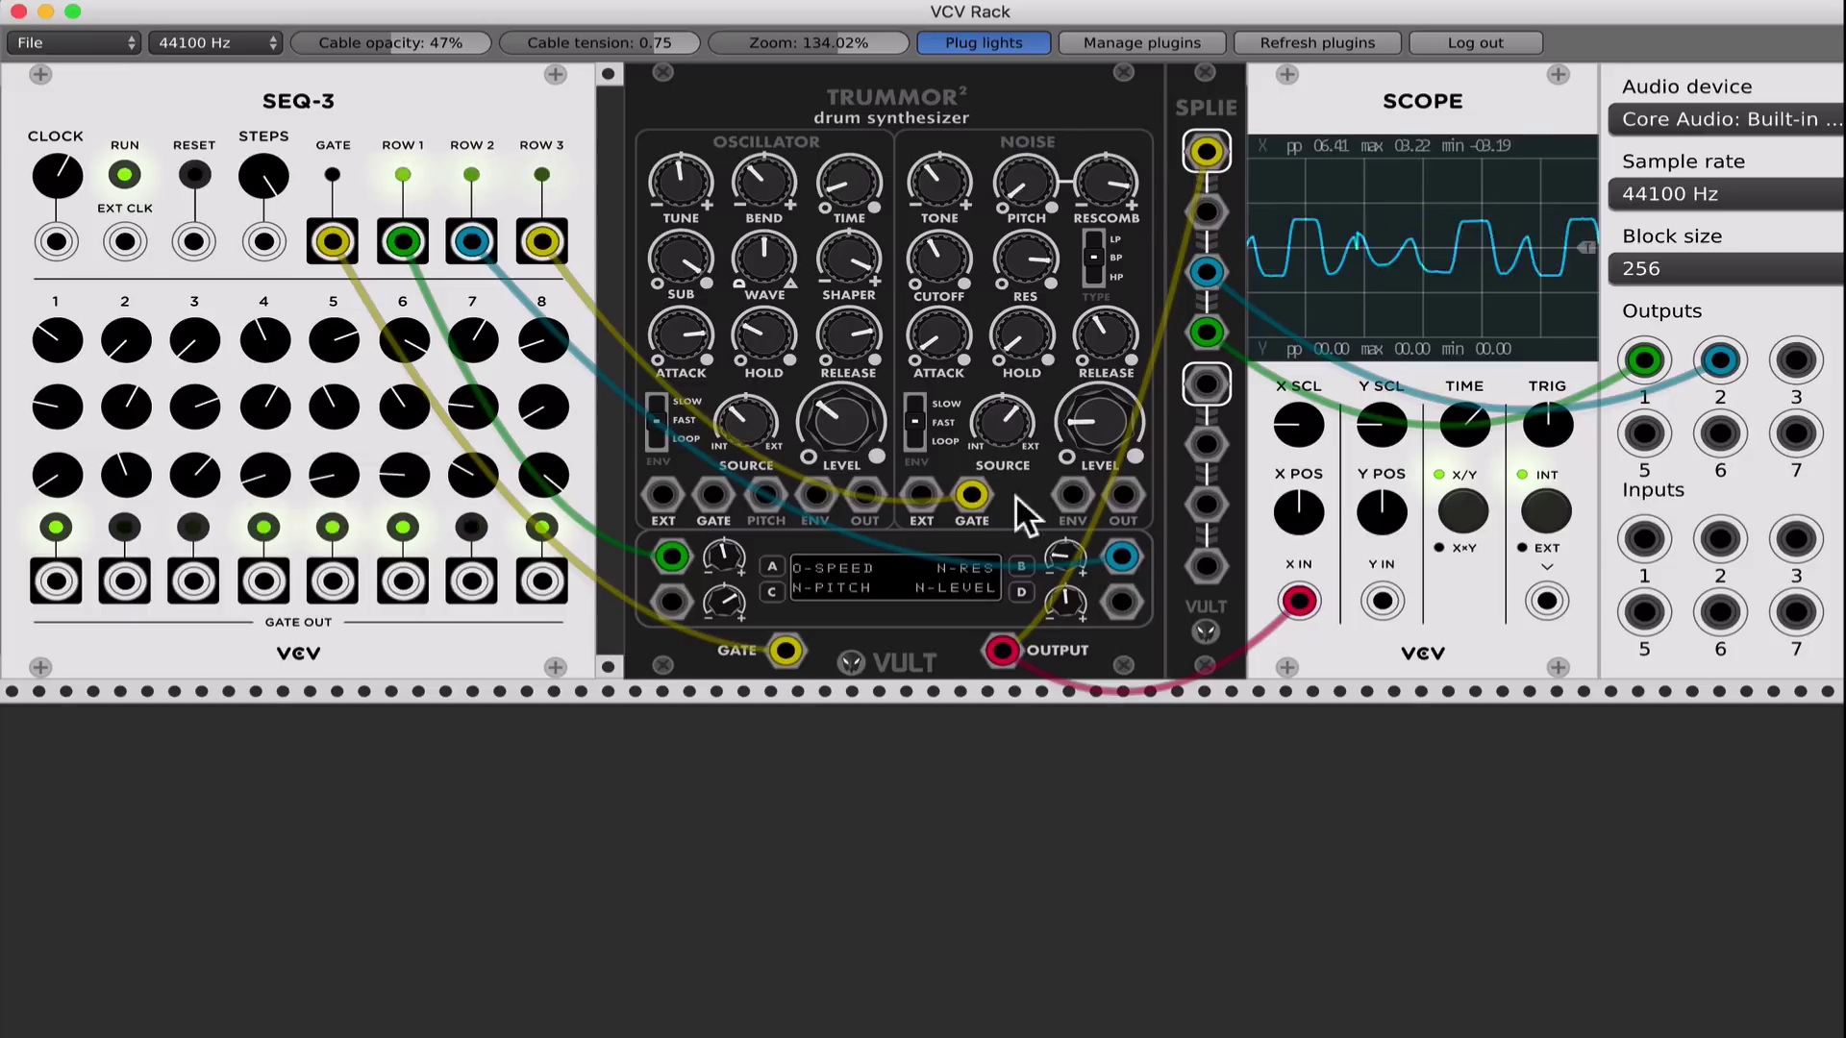
- Turn the noise Level fully down, assign modulation slot A to the oscillator's Tune and raise its modulation amount
{"action": "left_click_drag", "start_coordinate": [1104, 480], "coordinate": [1104, 544]}
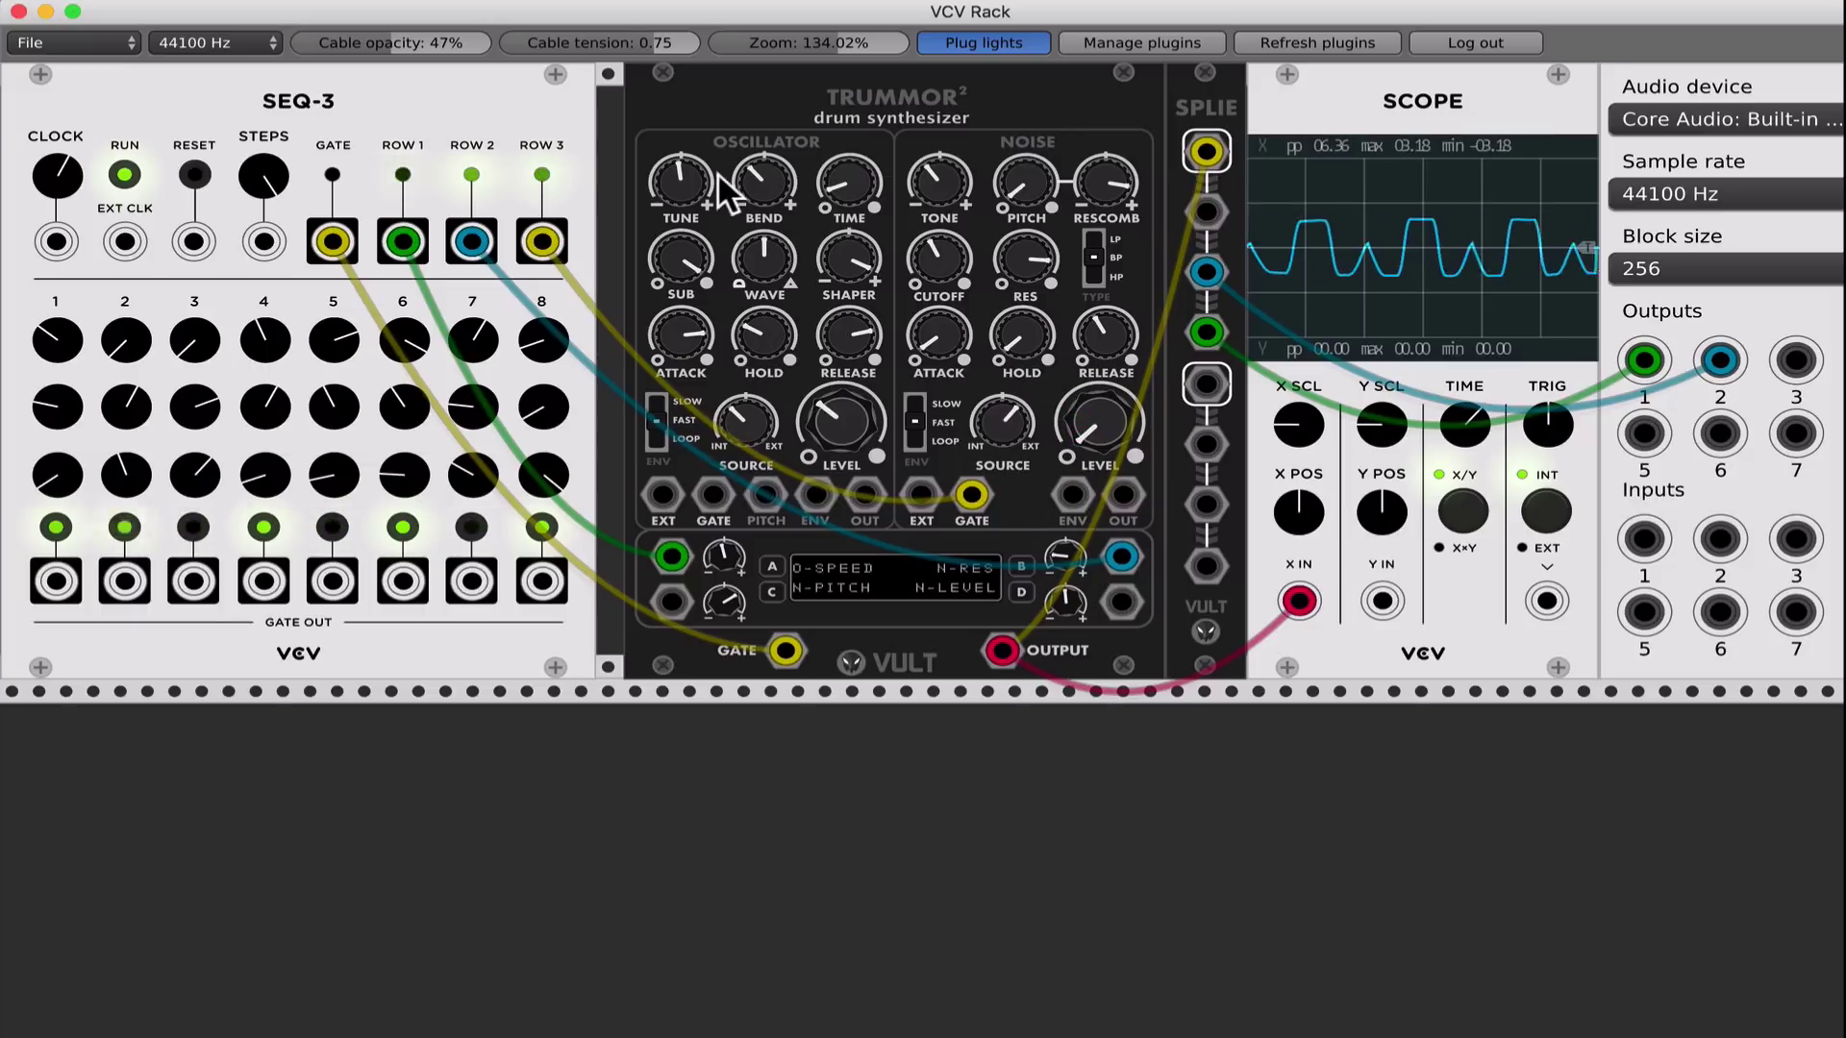
{"action": "left_click", "coordinate": [772, 567]}
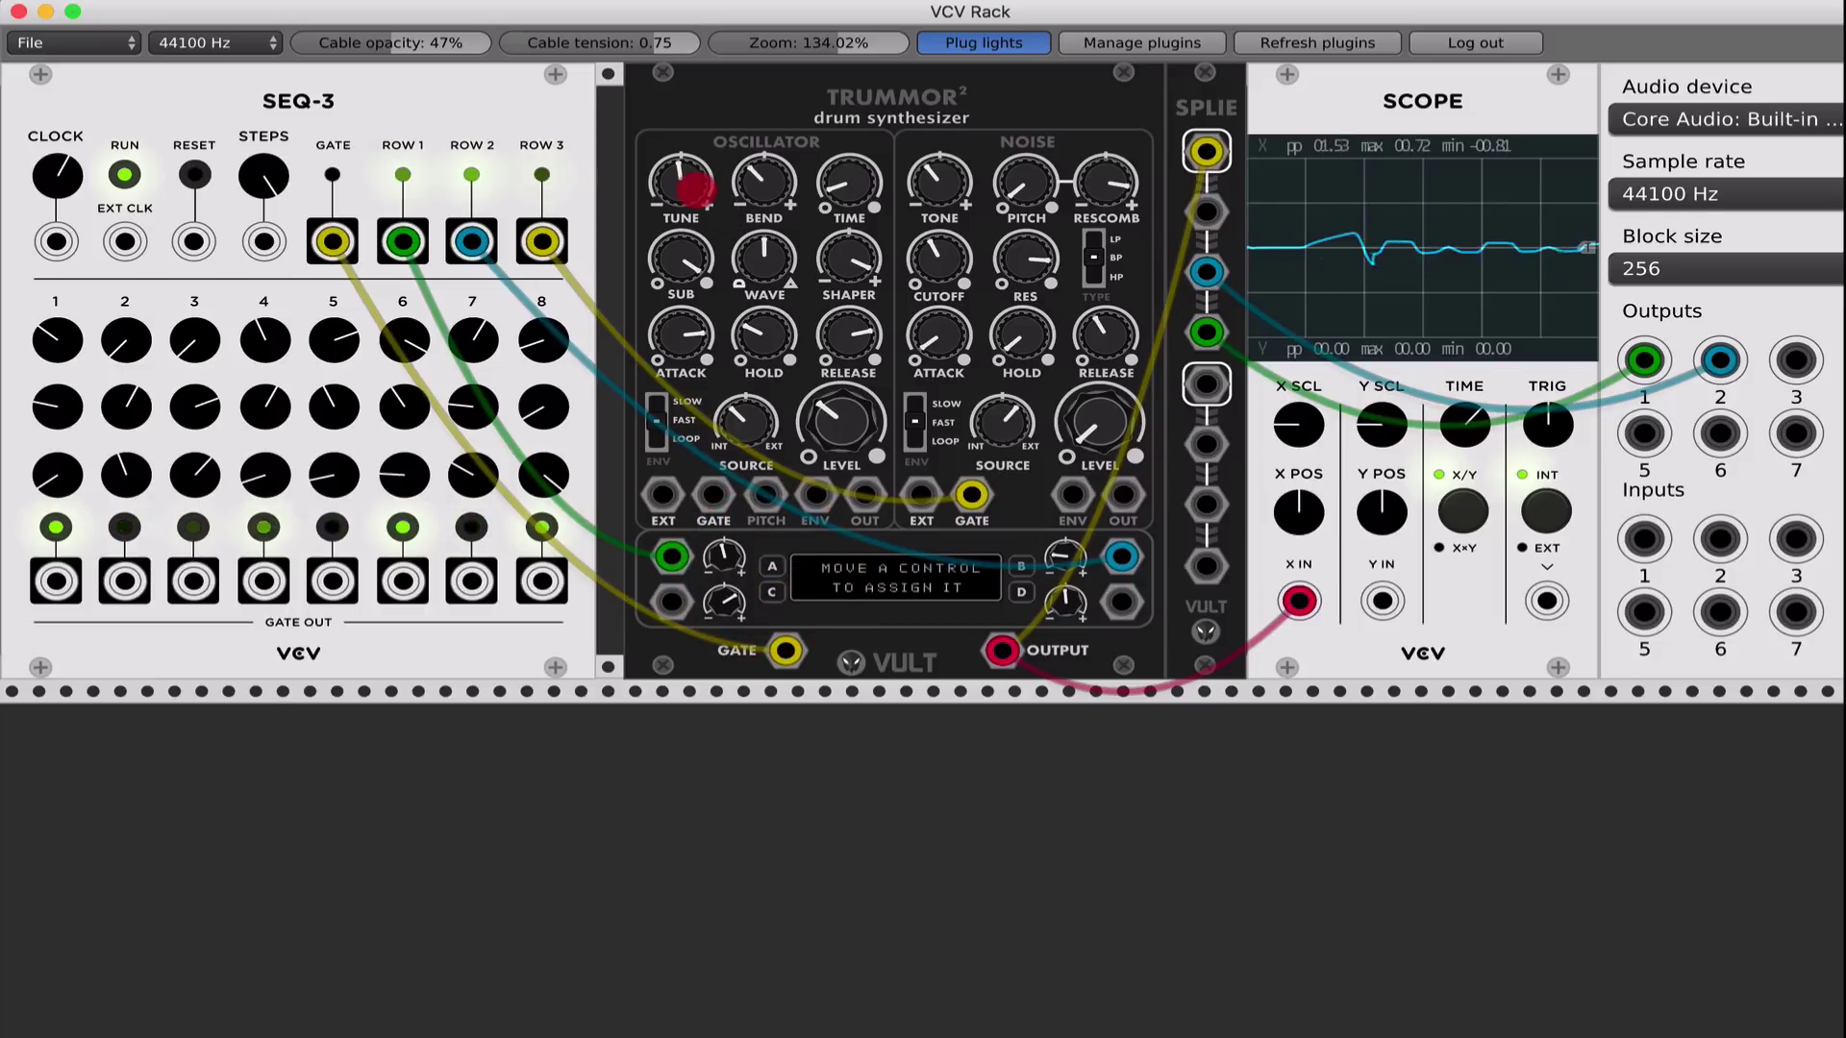
{"action": "left_click_drag", "start_coordinate": [695, 189], "coordinate": [695, 185]}
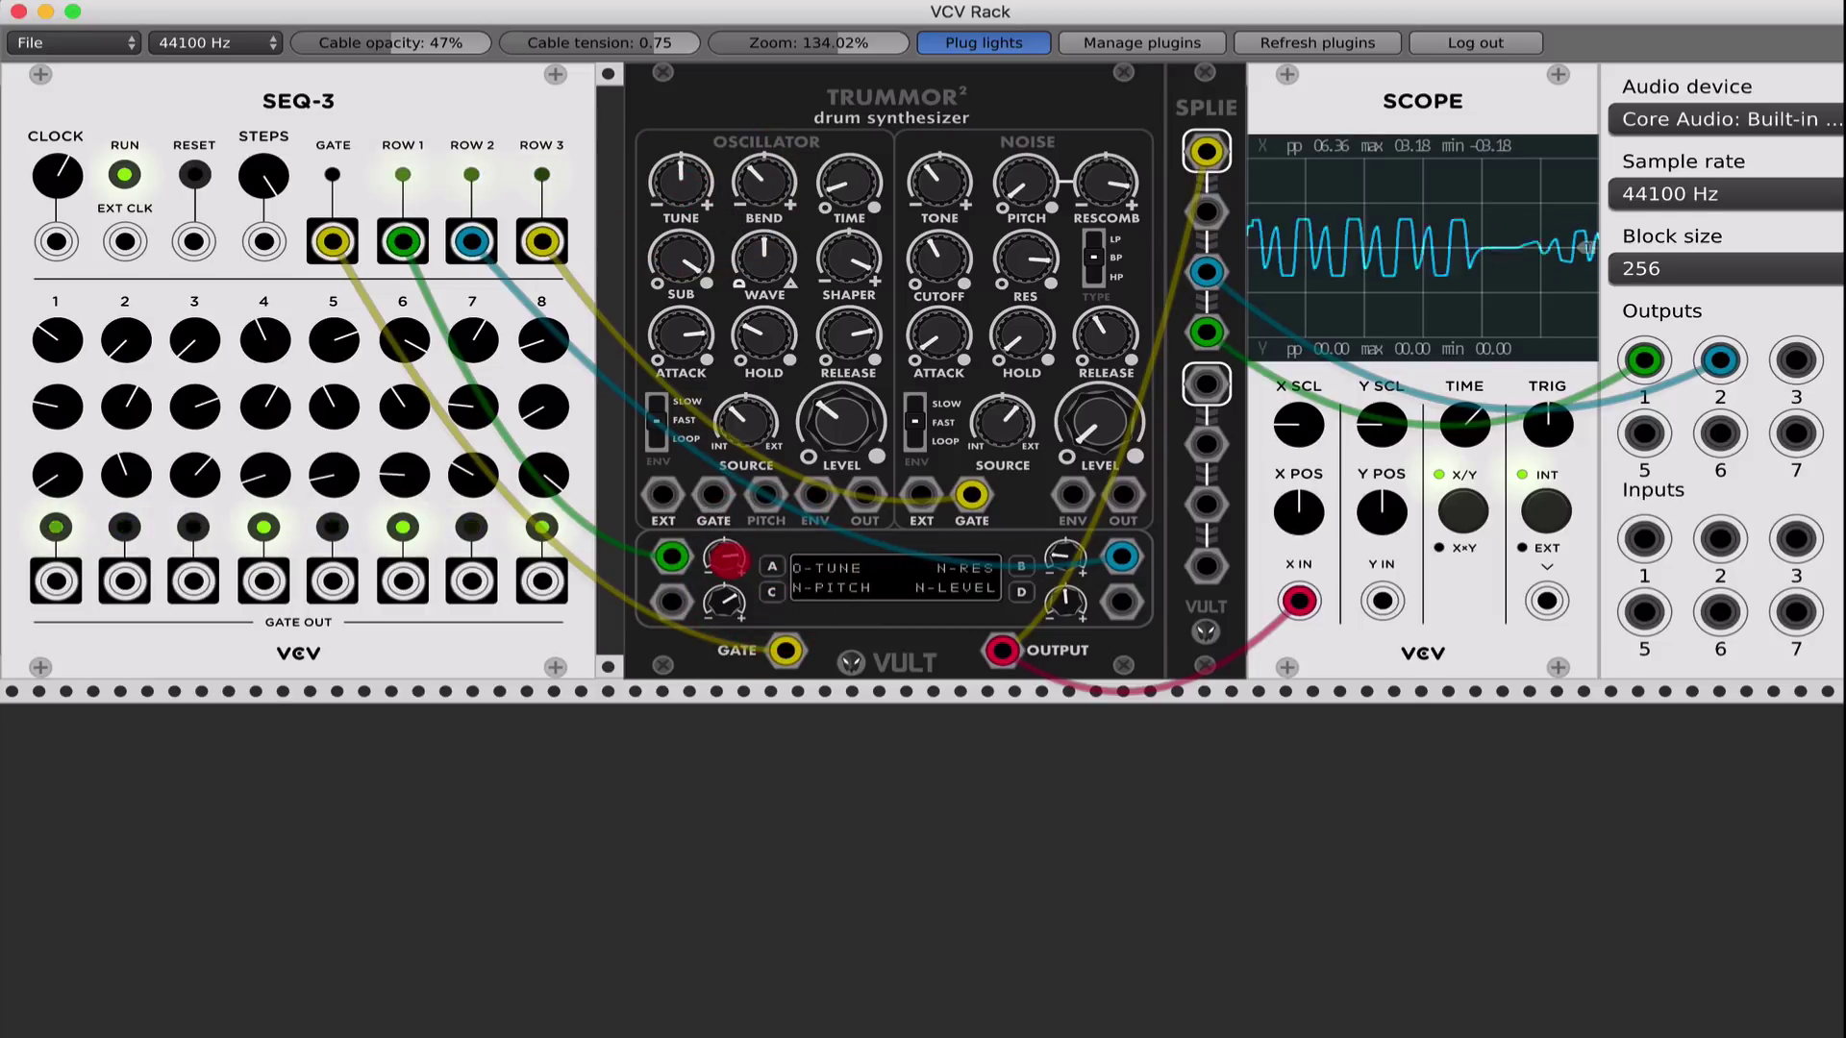
{"action": "left_click_drag", "start_coordinate": [728, 556], "coordinate": [800, 274]}
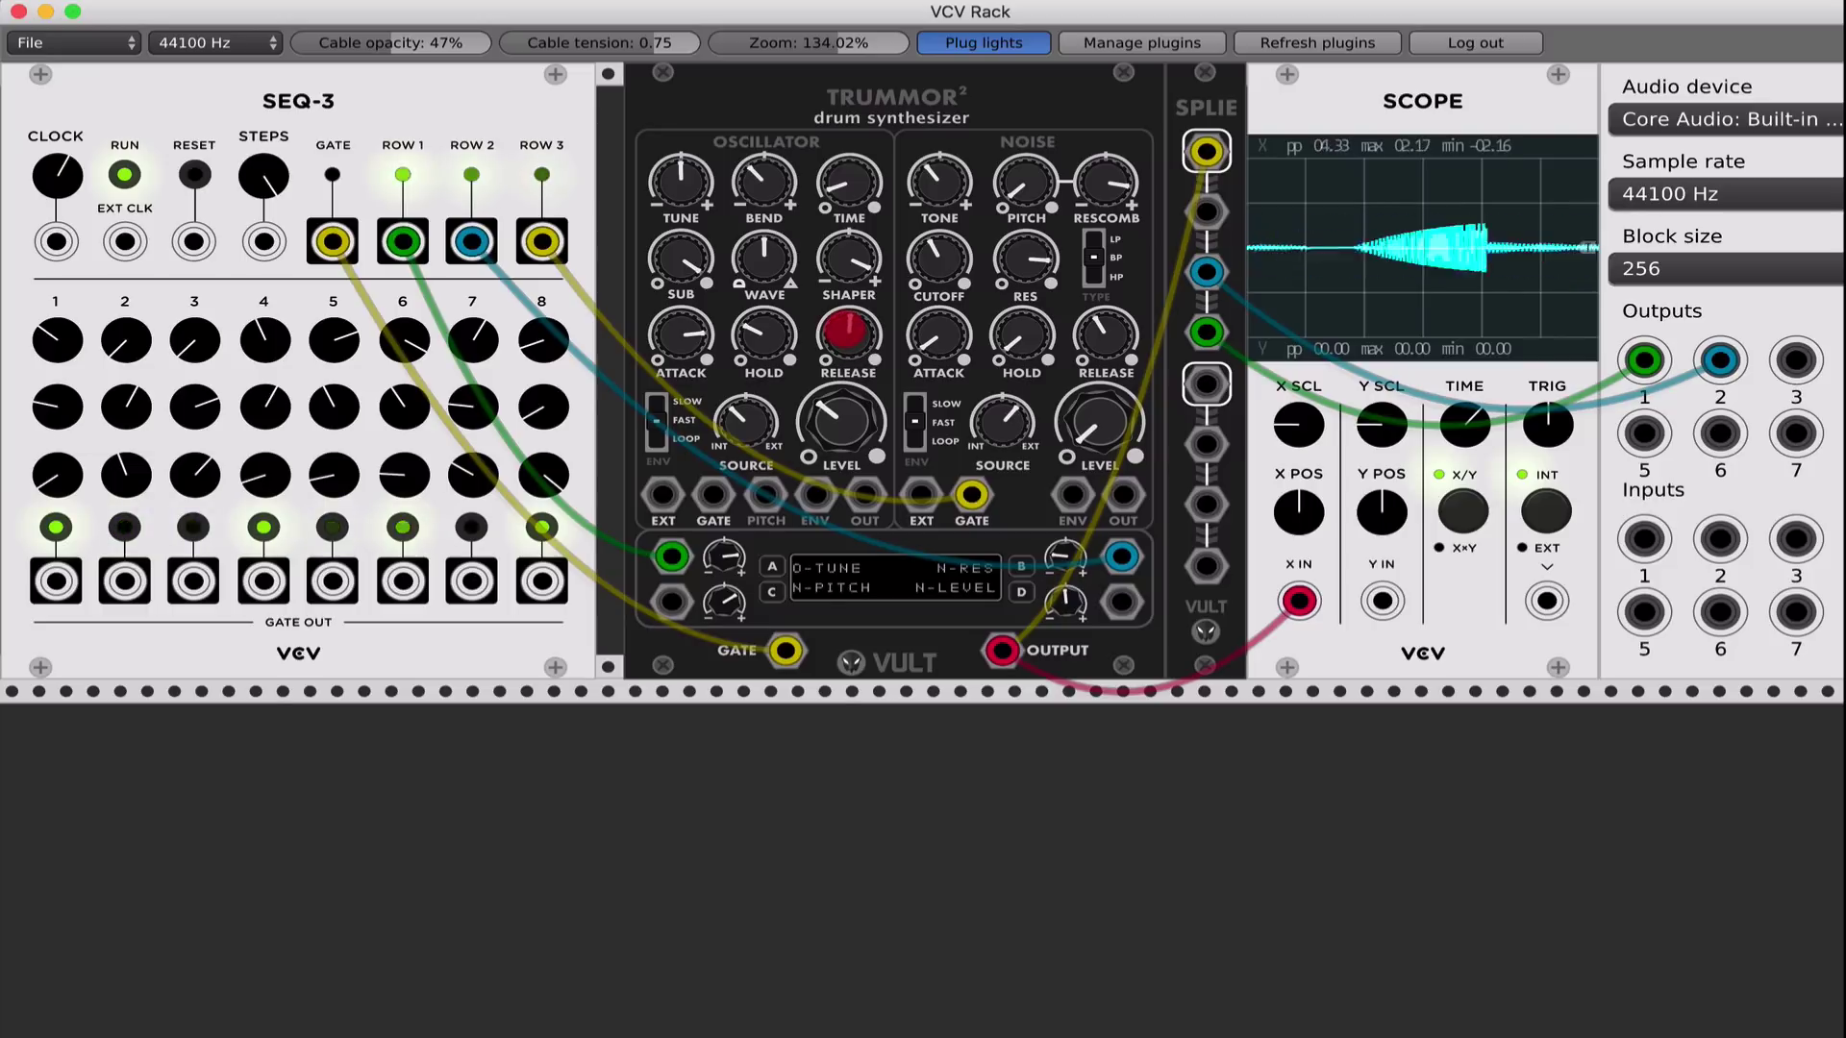
- Adjust the oscillator's Release, raise its Bend and Wave, and lower its Sub, Shaper and slot A's modulation amount
{"action": "left_click_drag", "start_coordinate": [846, 330], "coordinate": [846, 330]}
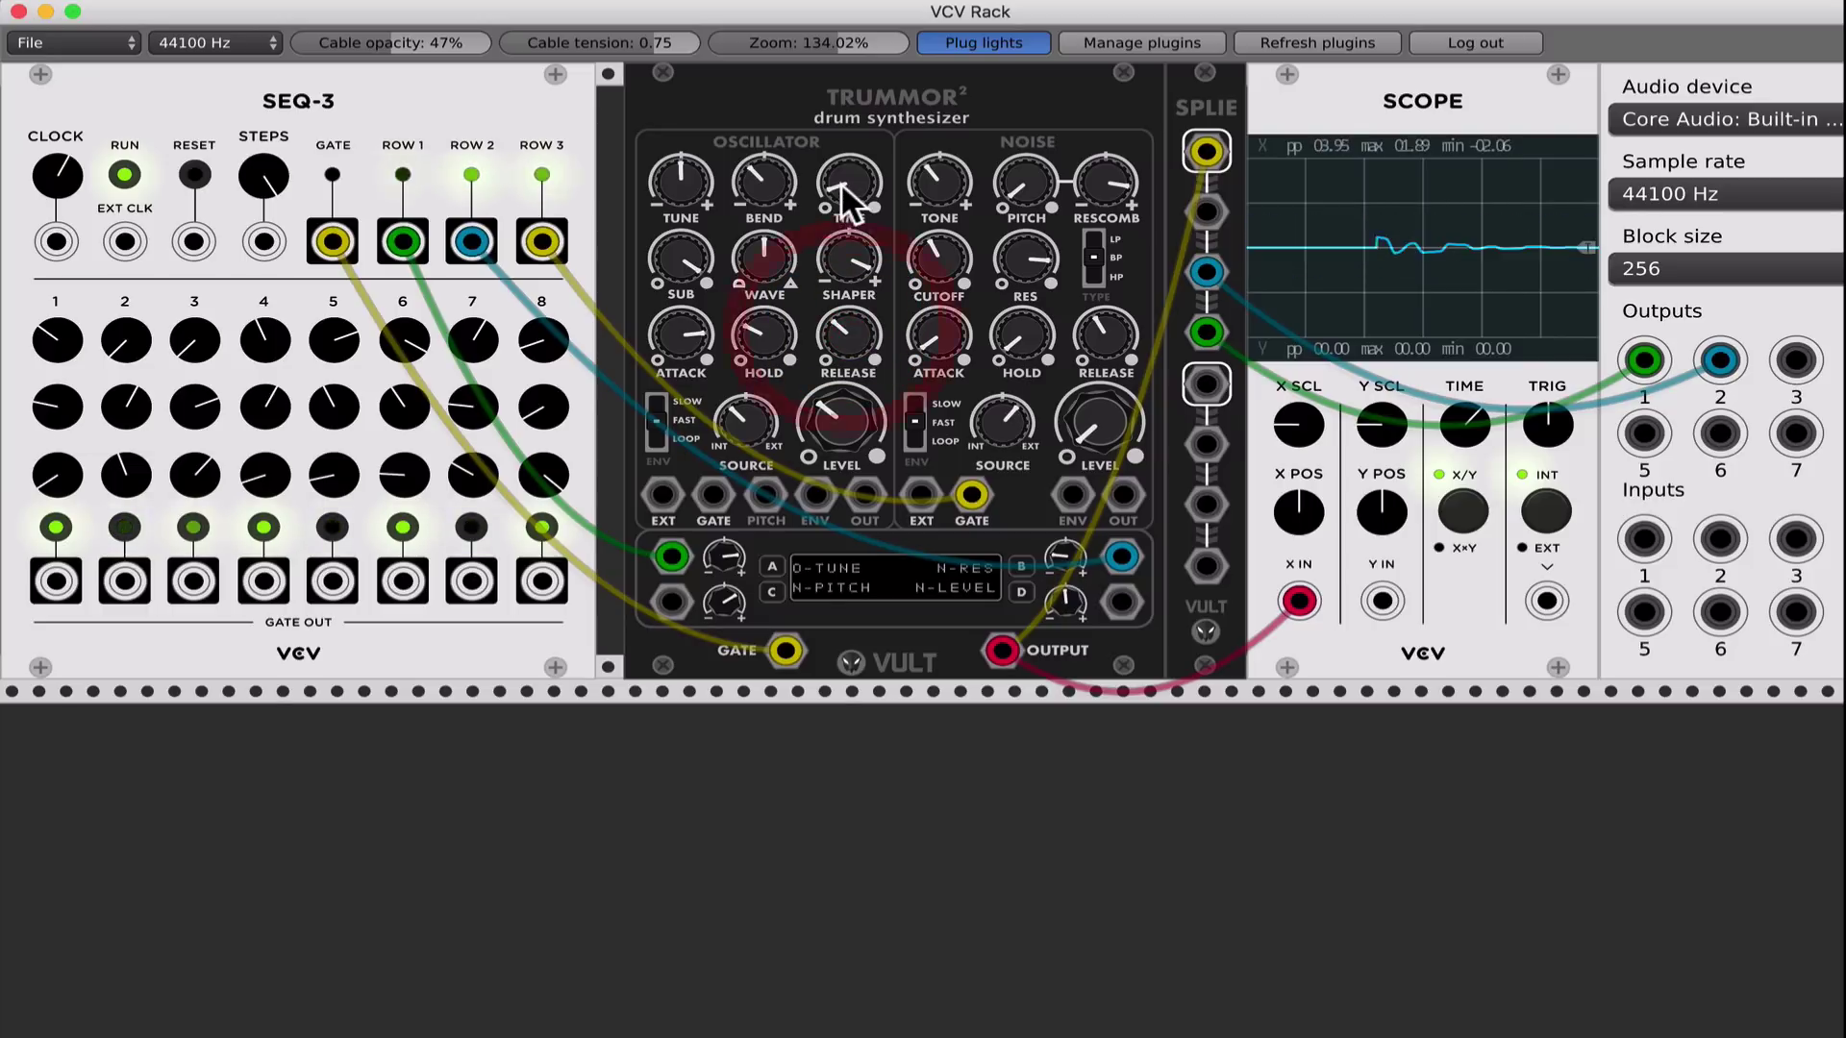
{"action": "left_click_drag", "start_coordinate": [842, 188], "coordinate": [769, 177]}
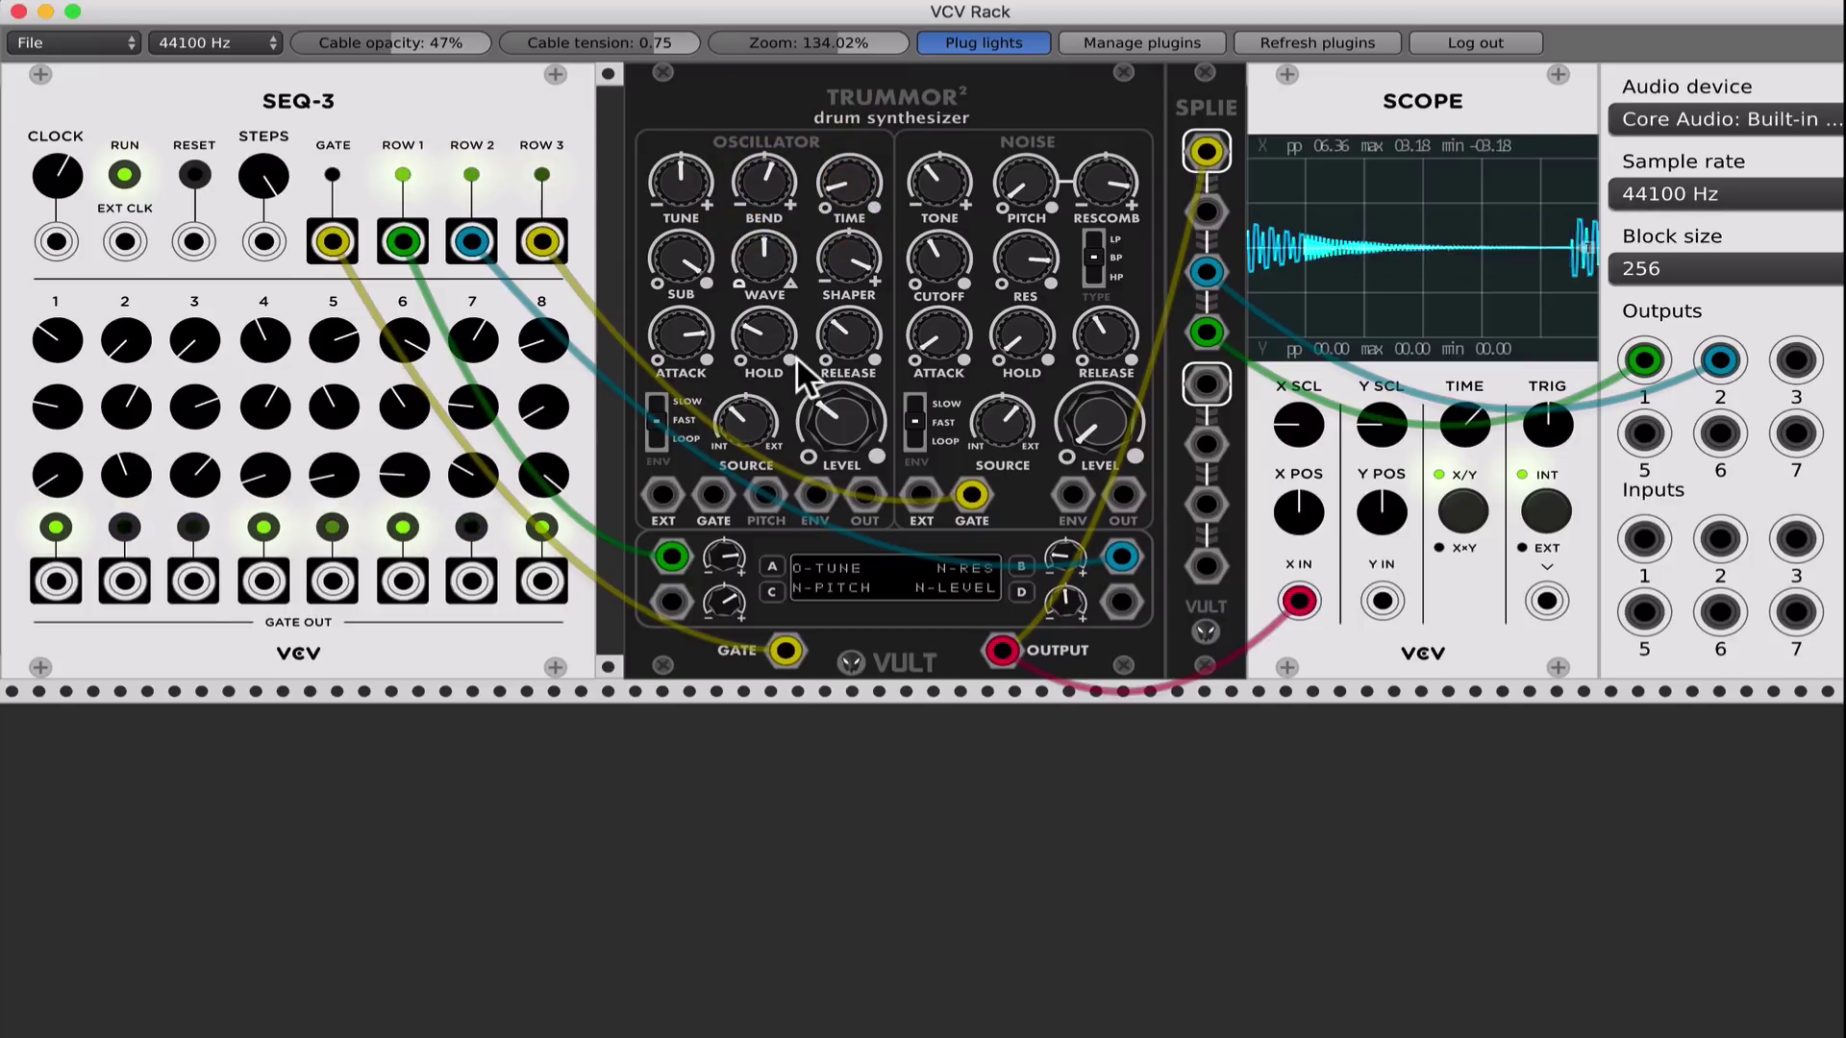
{"action": "left_click_drag", "start_coordinate": [695, 261], "coordinate": [698, 325]}
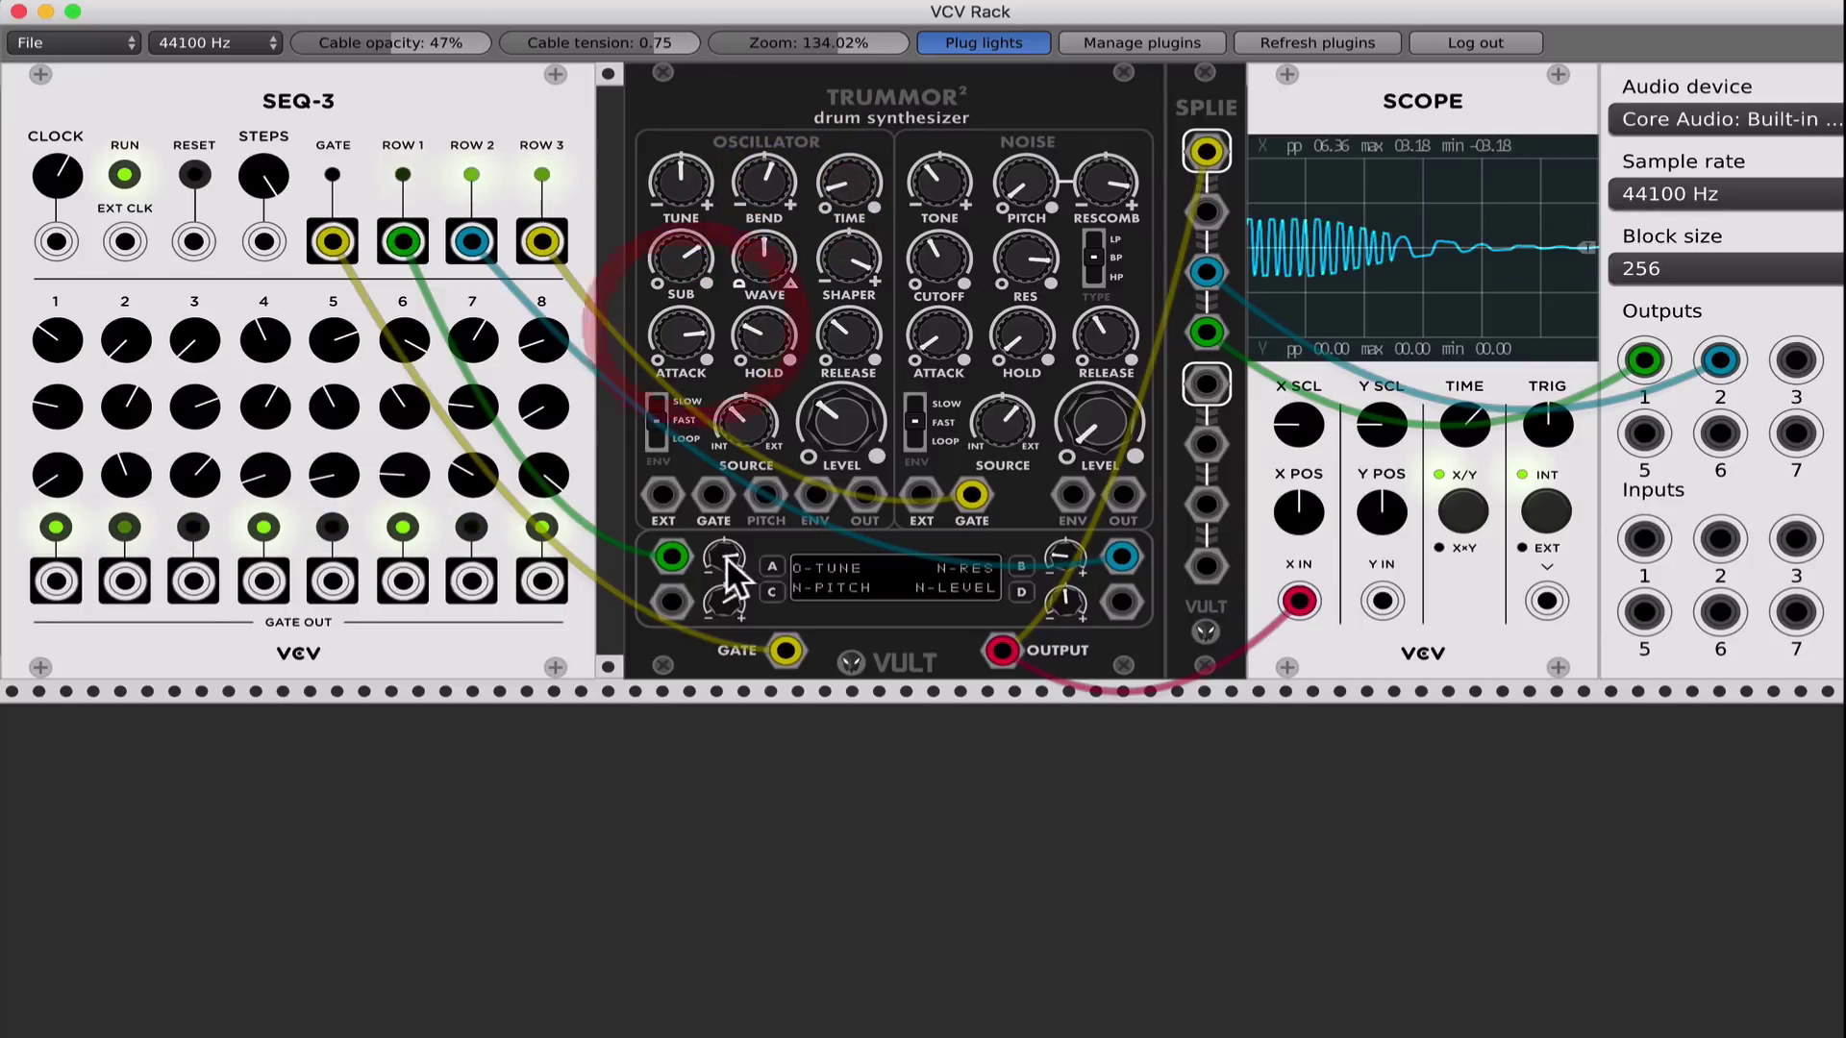
{"action": "left_click_drag", "start_coordinate": [726, 565], "coordinate": [726, 559]}
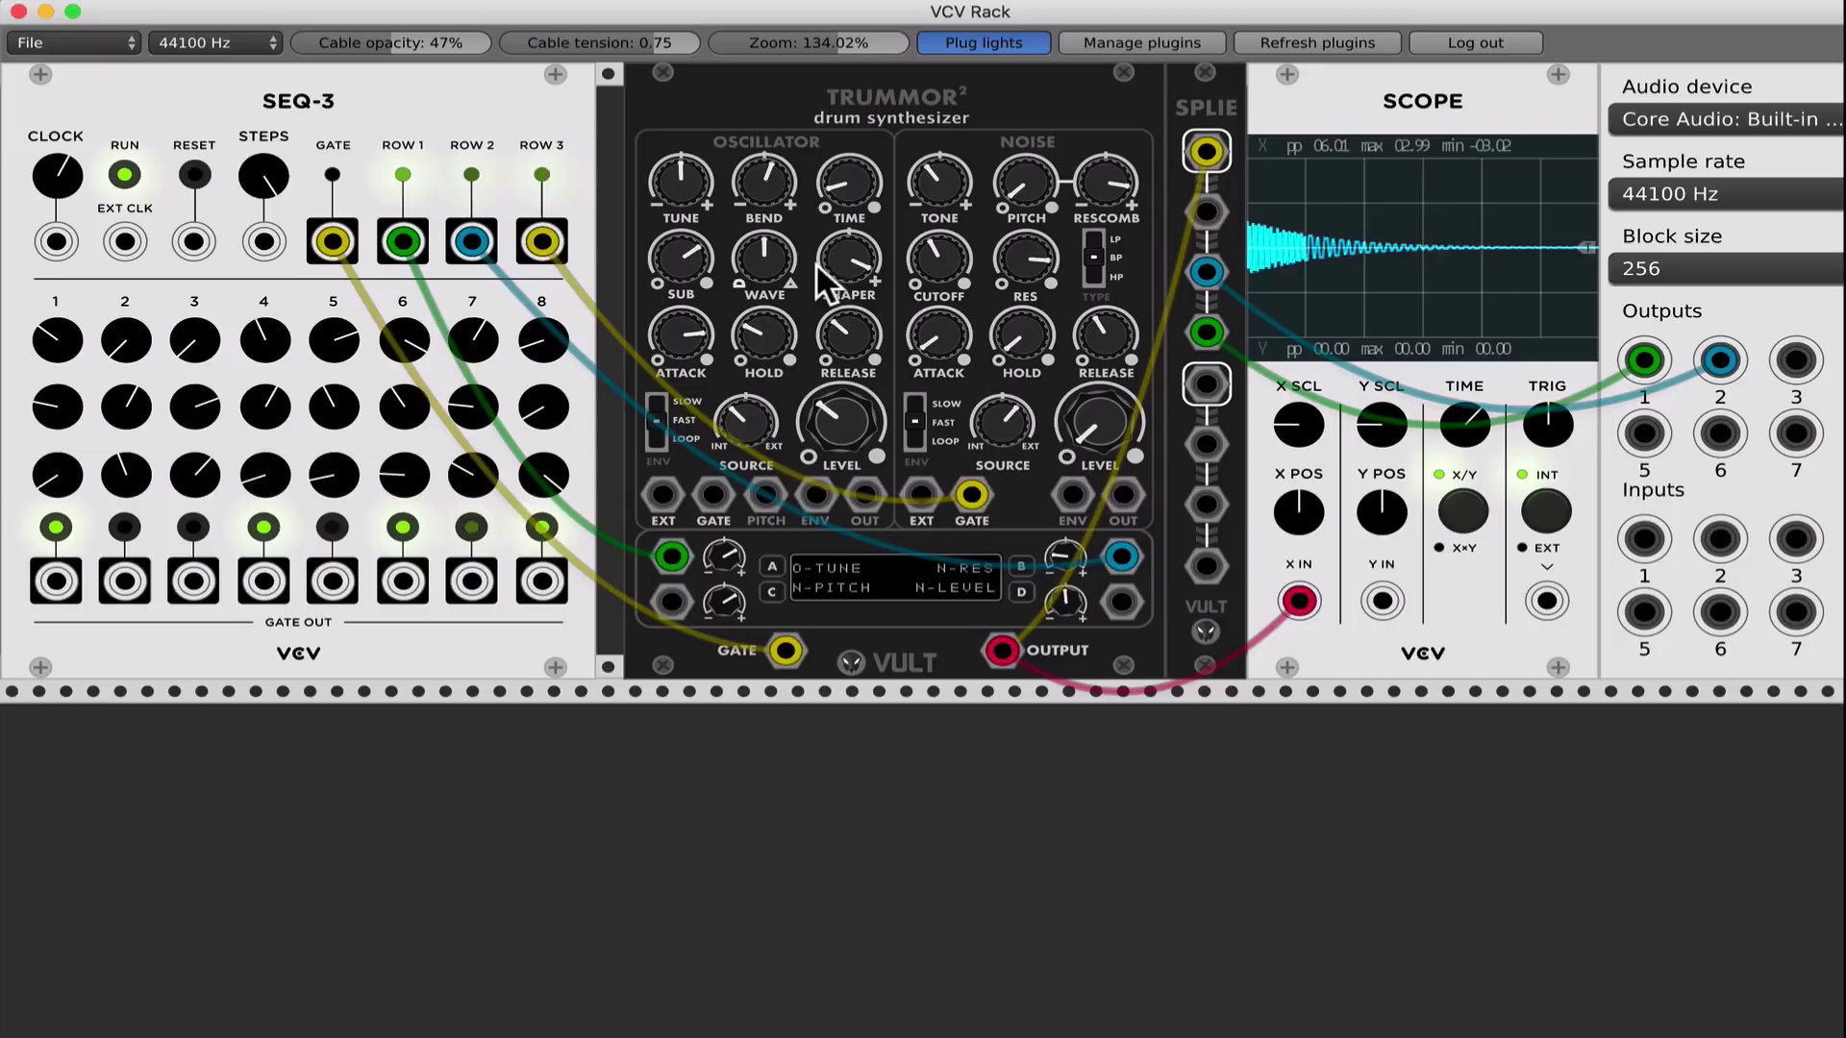
{"action": "left_click_drag", "start_coordinate": [848, 301], "coordinate": [769, 279]}
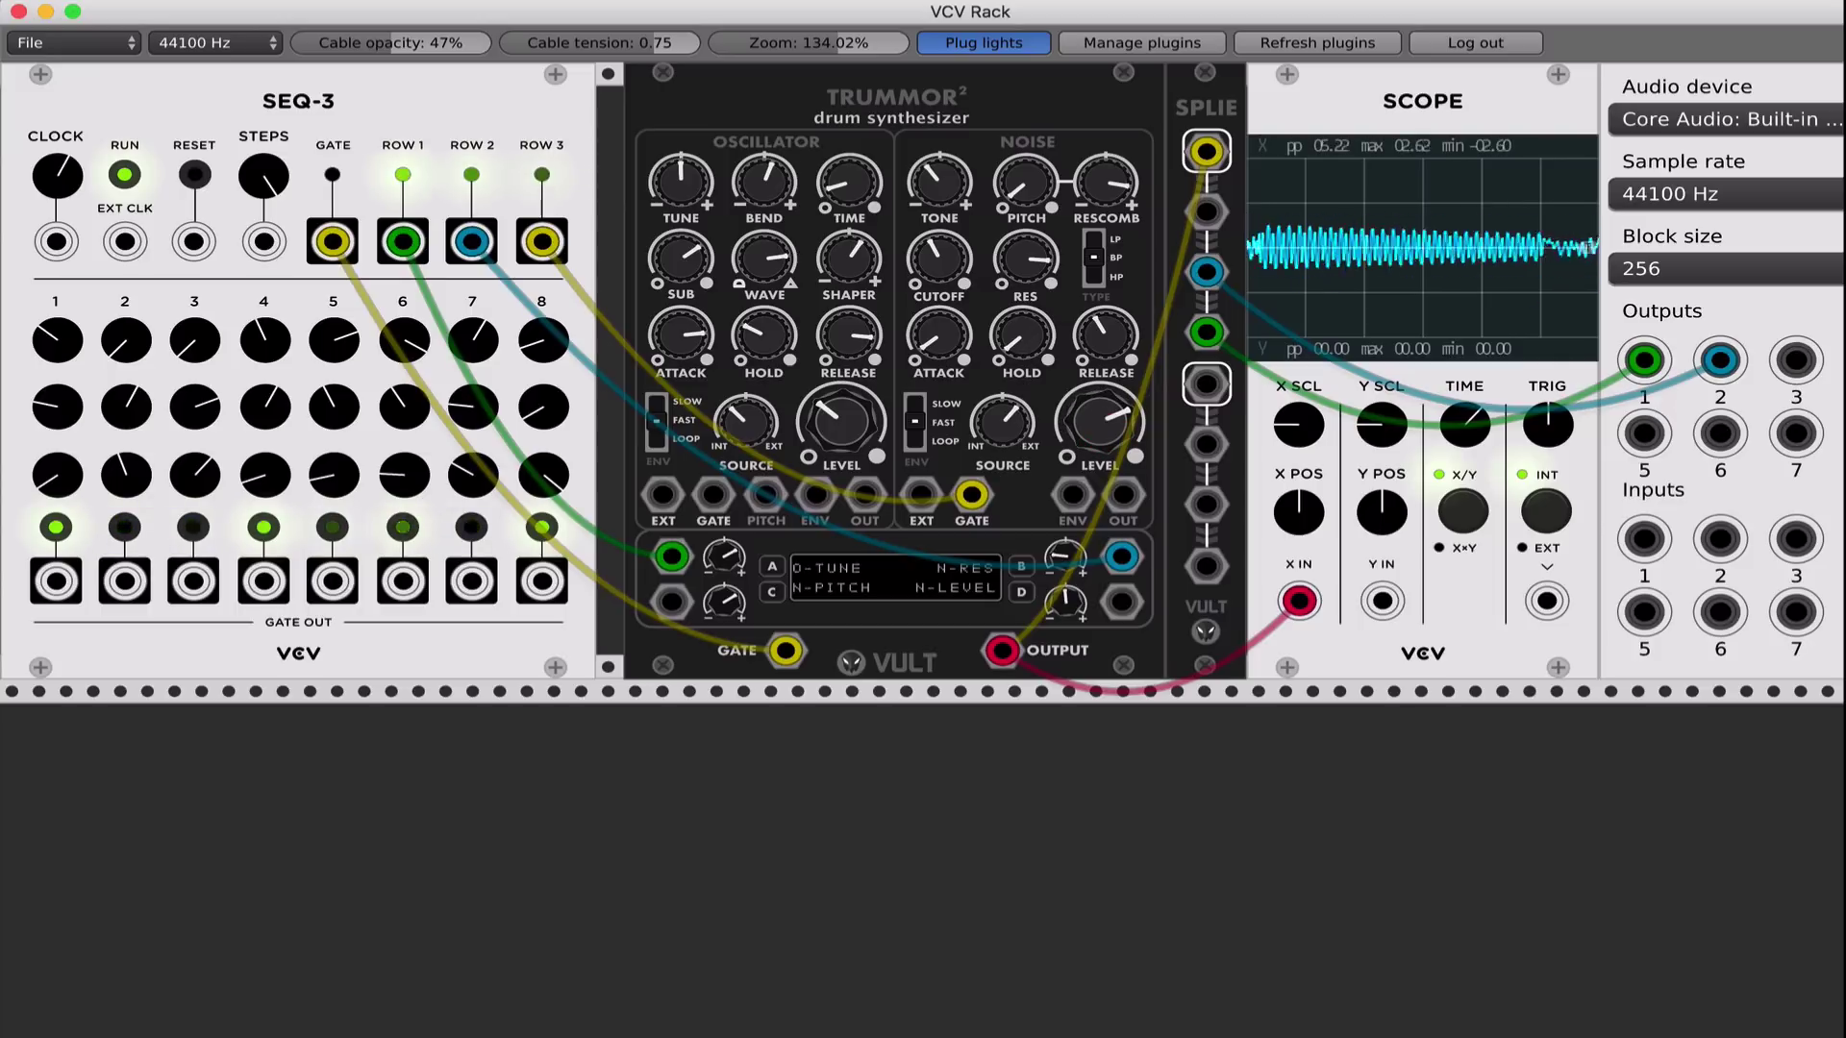
- Turn the noise Level back up and adjust the noise Pitch and Cutoff
{"action": "left_click", "coordinate": [1099, 421]}
{"action": "left_click_drag", "start_coordinate": [1027, 183], "coordinate": [1027, 201]}
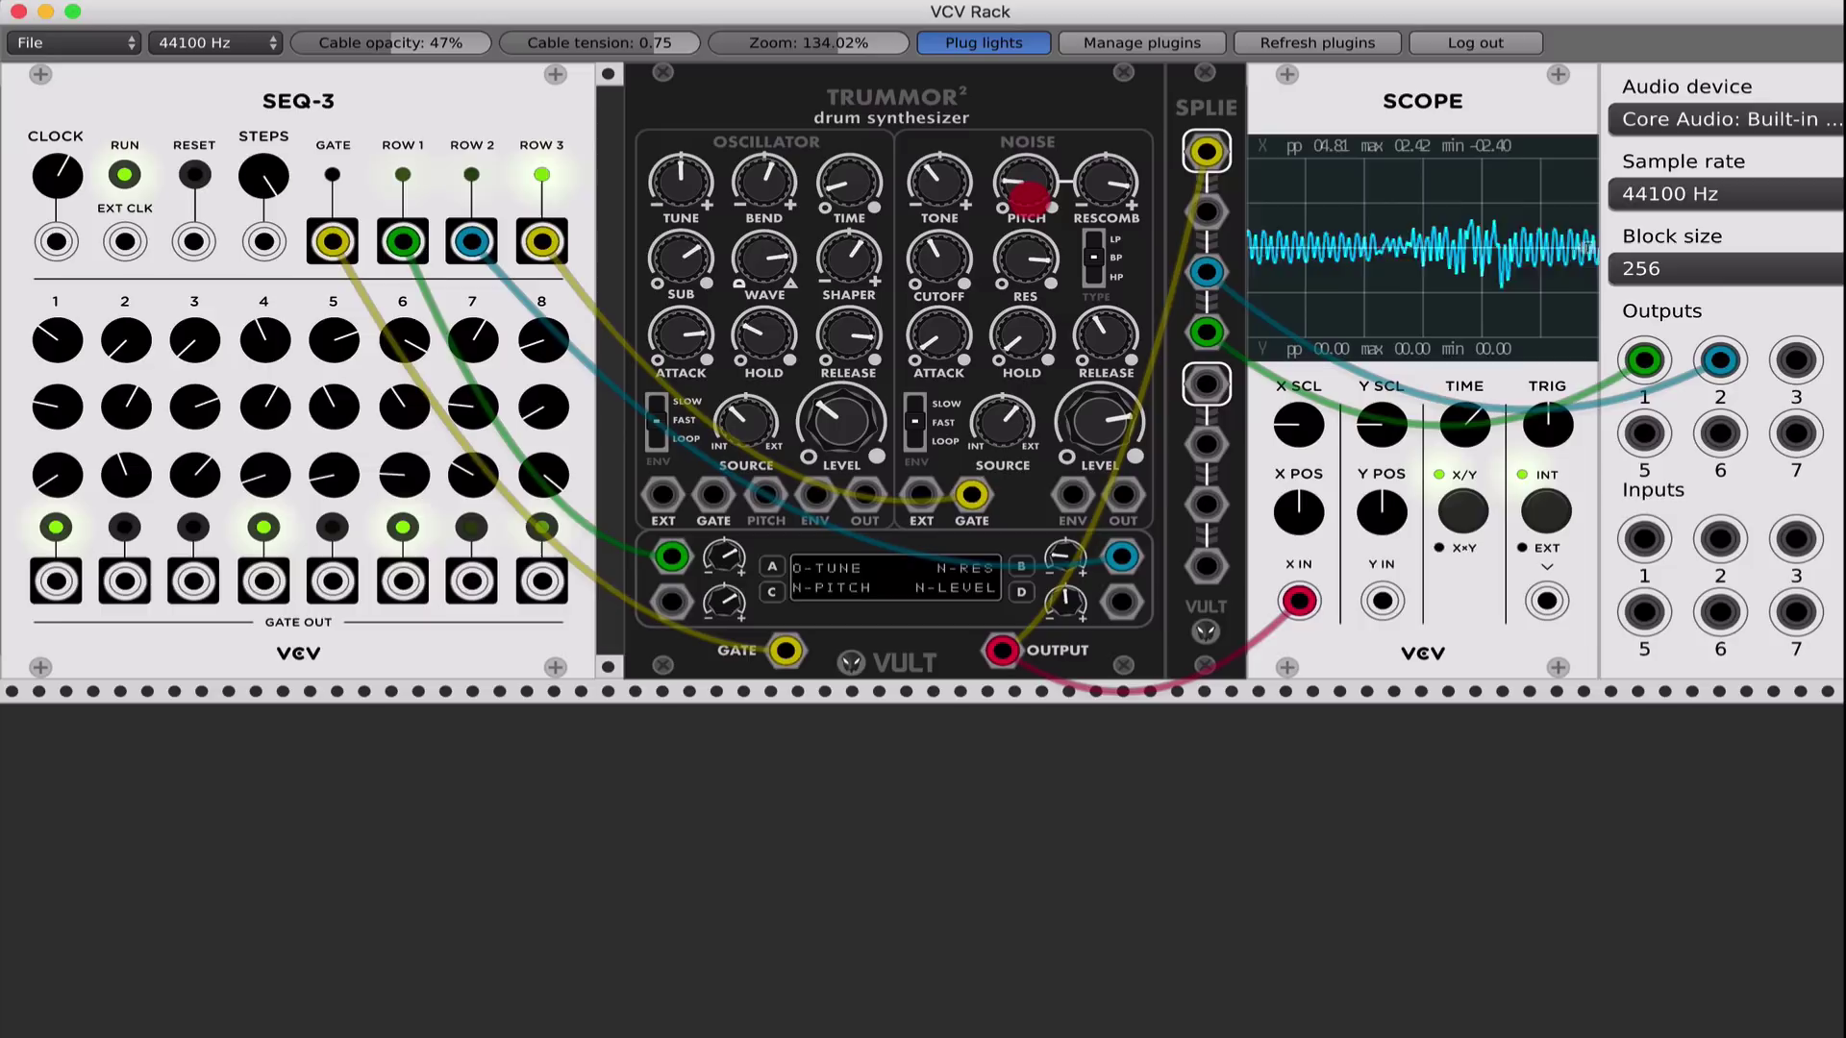
{"action": "left_click", "coordinate": [1081, 236]}
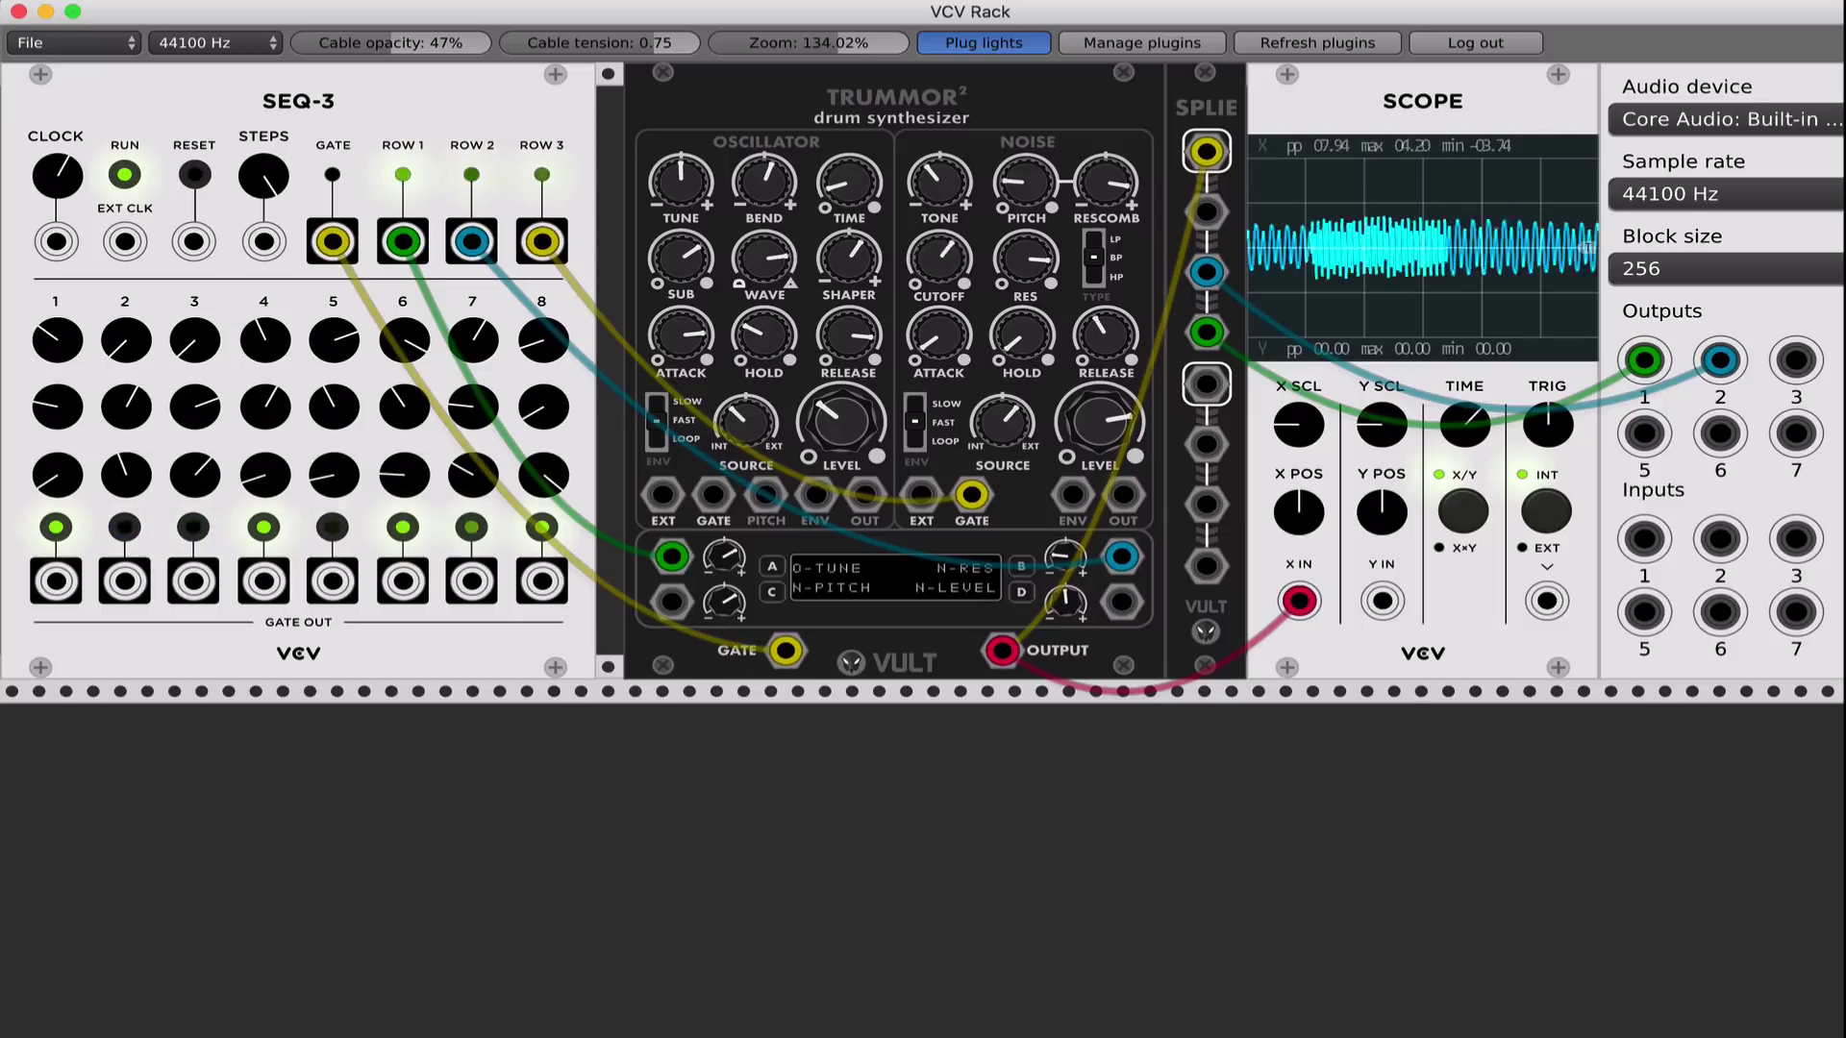
{"action": "left_click_drag", "start_coordinate": [939, 258], "coordinate": [939, 219]}
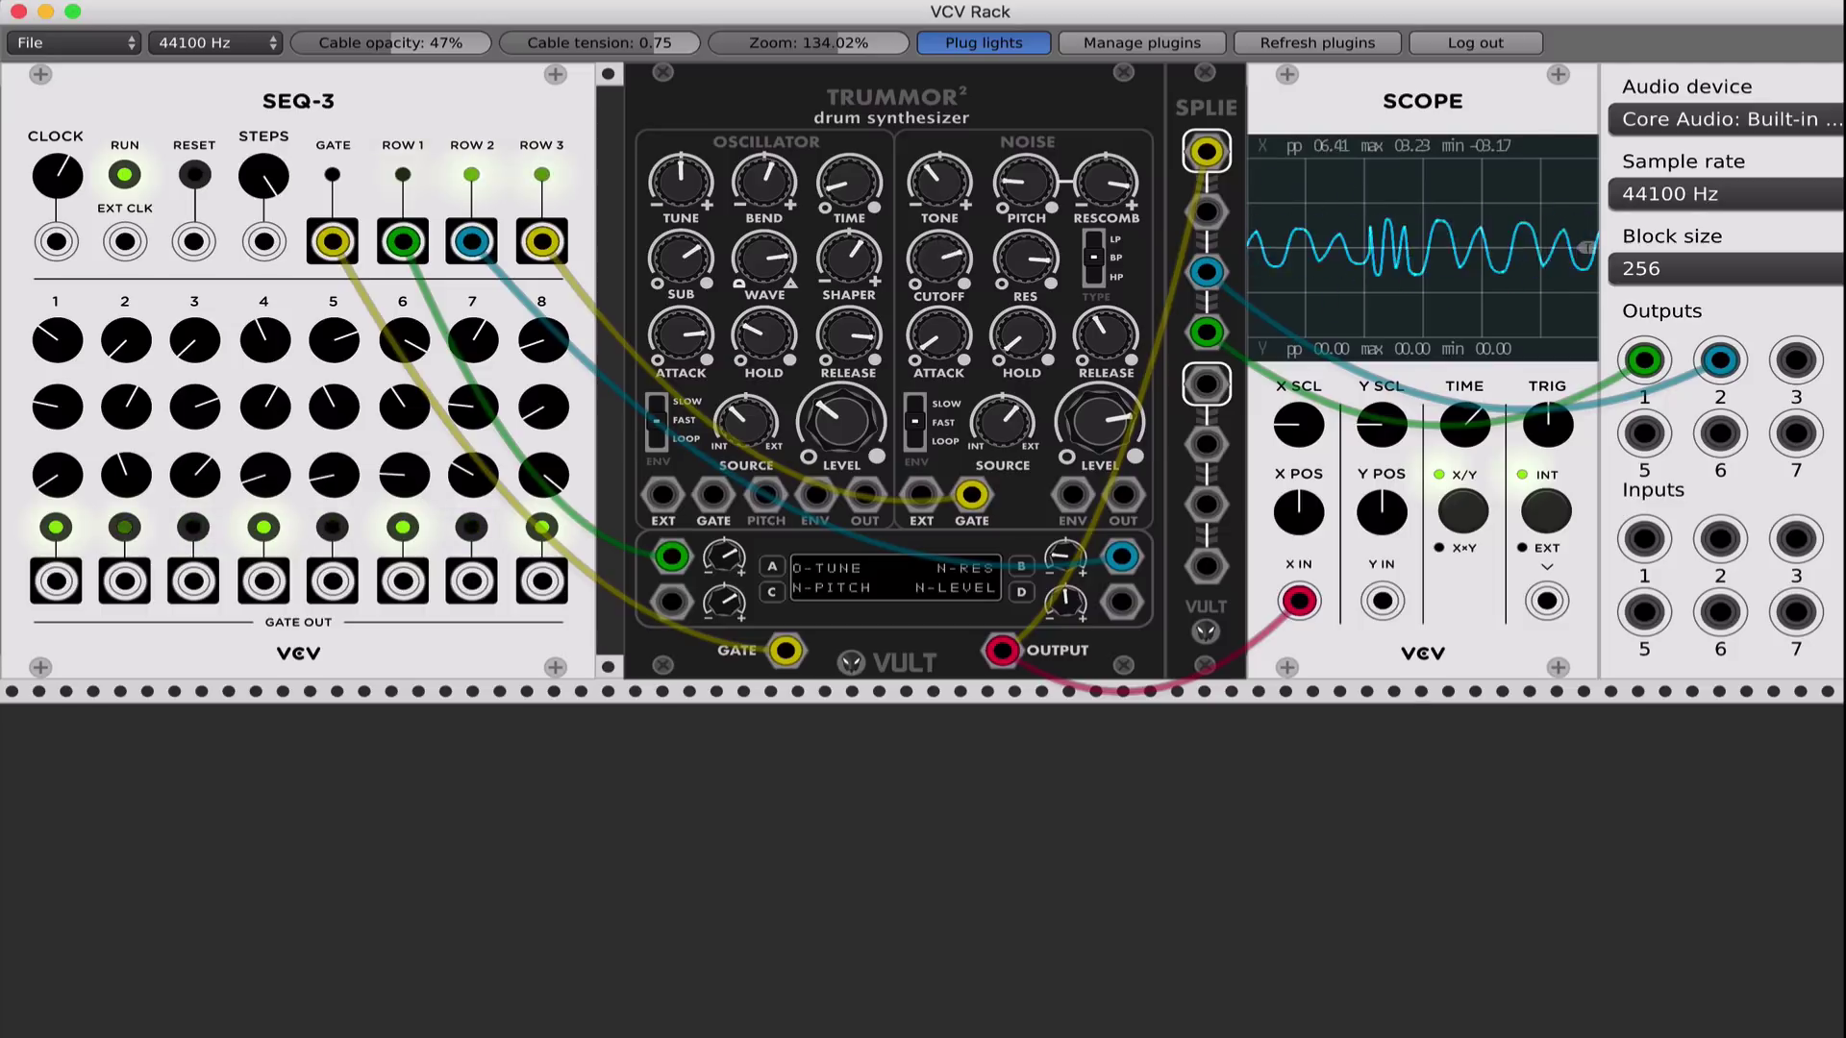
- Assign modulation slot B to the noise Cutoff, raise its modulation amount, lower the Cutoff and stop the SEQ-3 sequencer
{"action": "left_click", "coordinate": [1021, 567]}
{"action": "left_click_drag", "start_coordinate": [935, 256], "coordinate": [935, 253]}
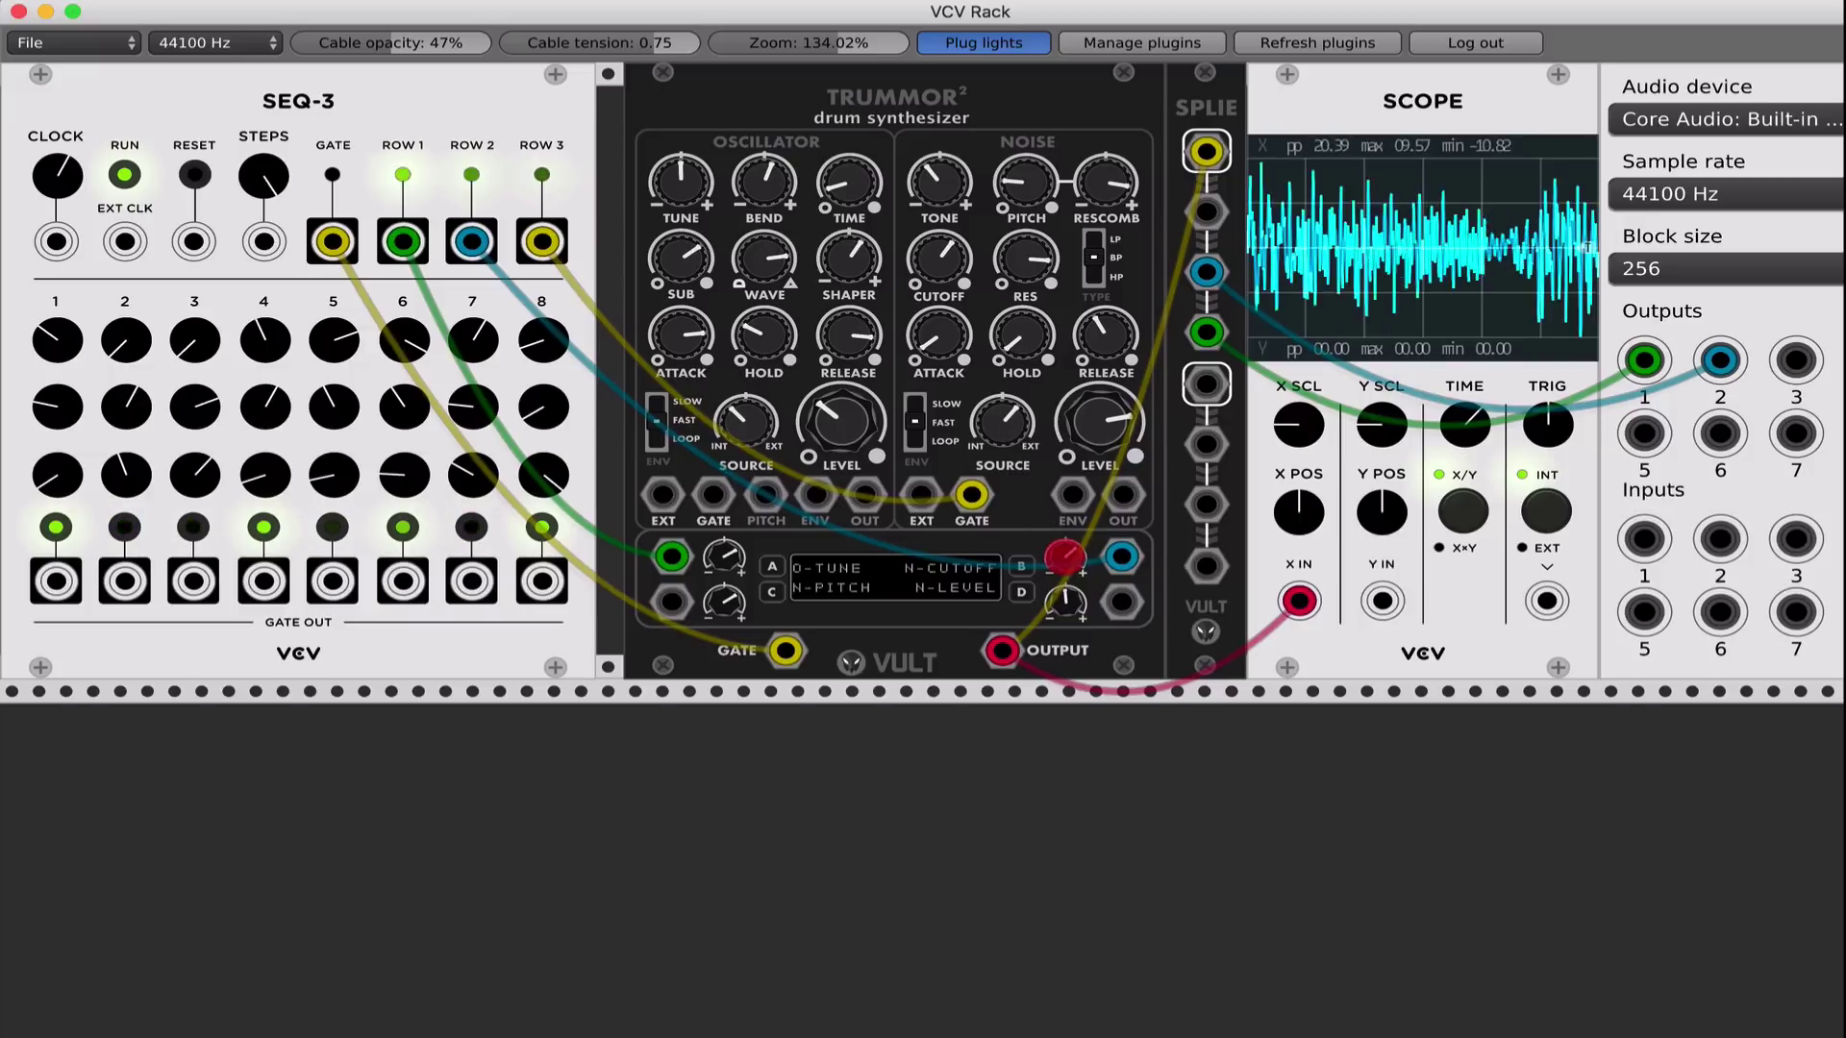
{"action": "left_click_drag", "start_coordinate": [945, 252], "coordinate": [945, 290]}
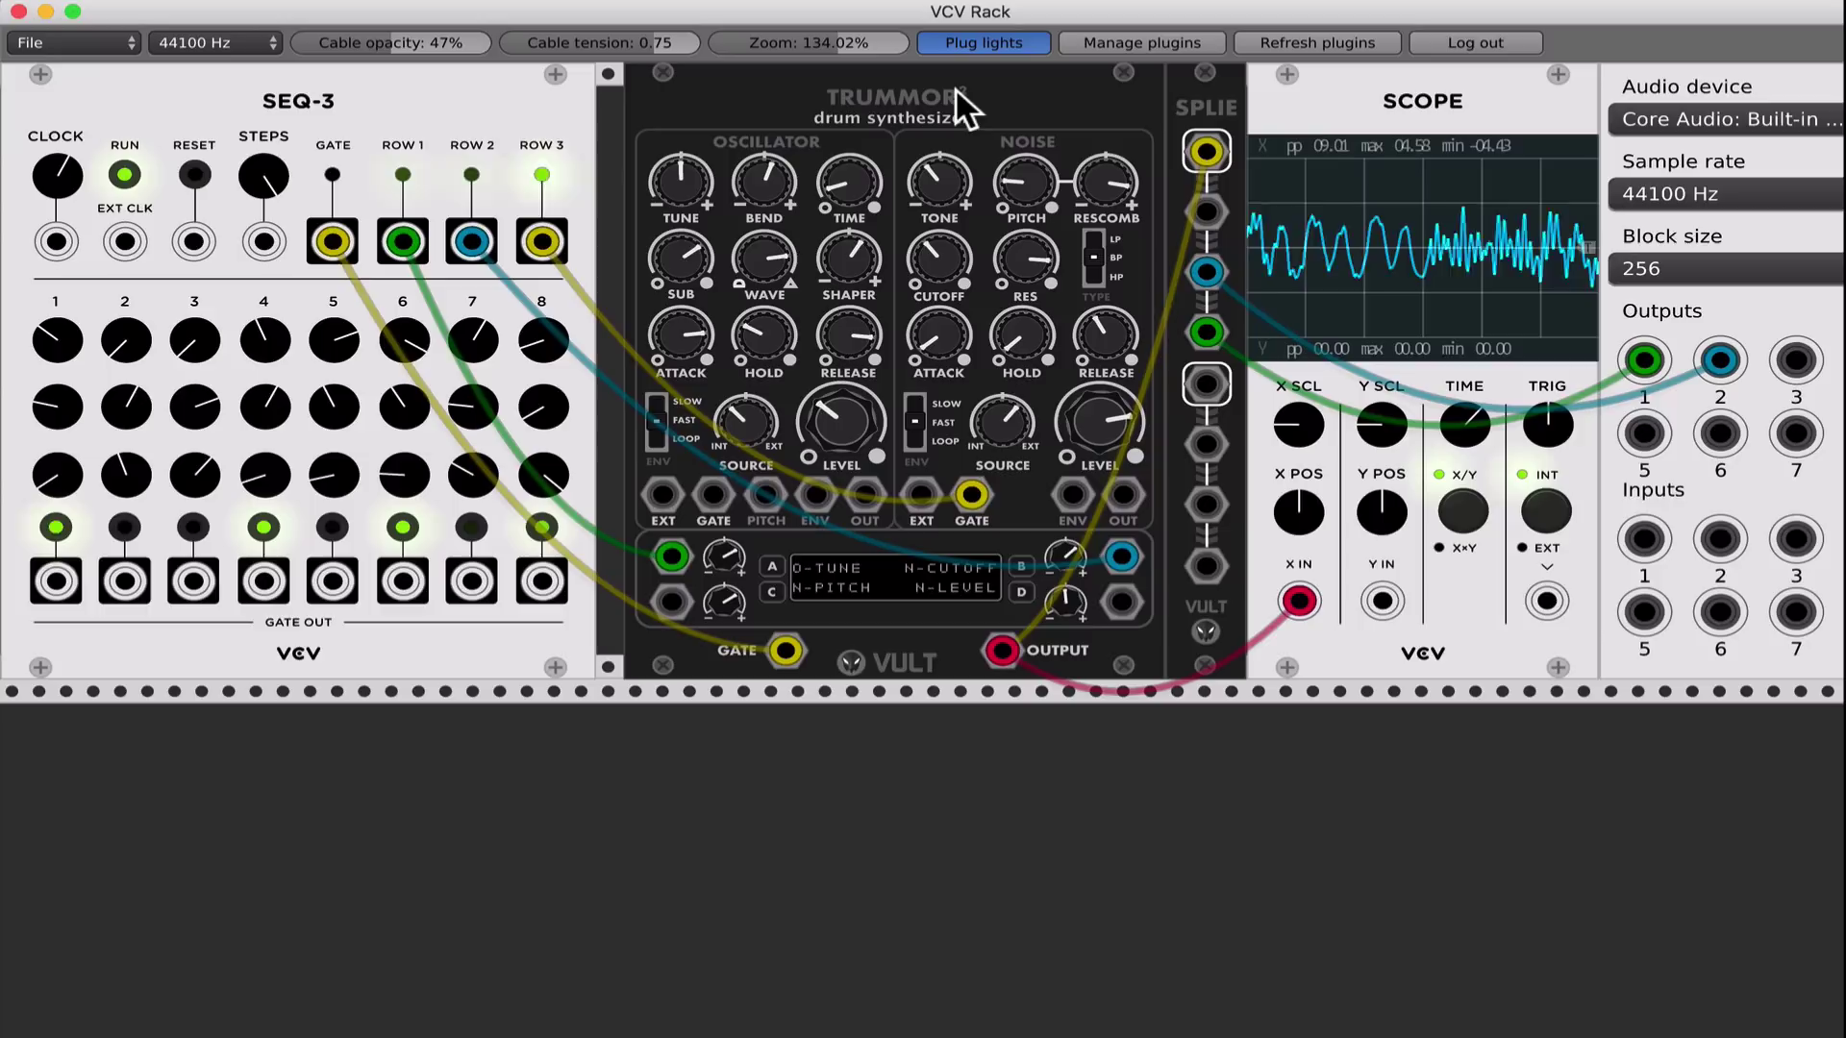
{"action": "left_click", "coordinate": [125, 173]}
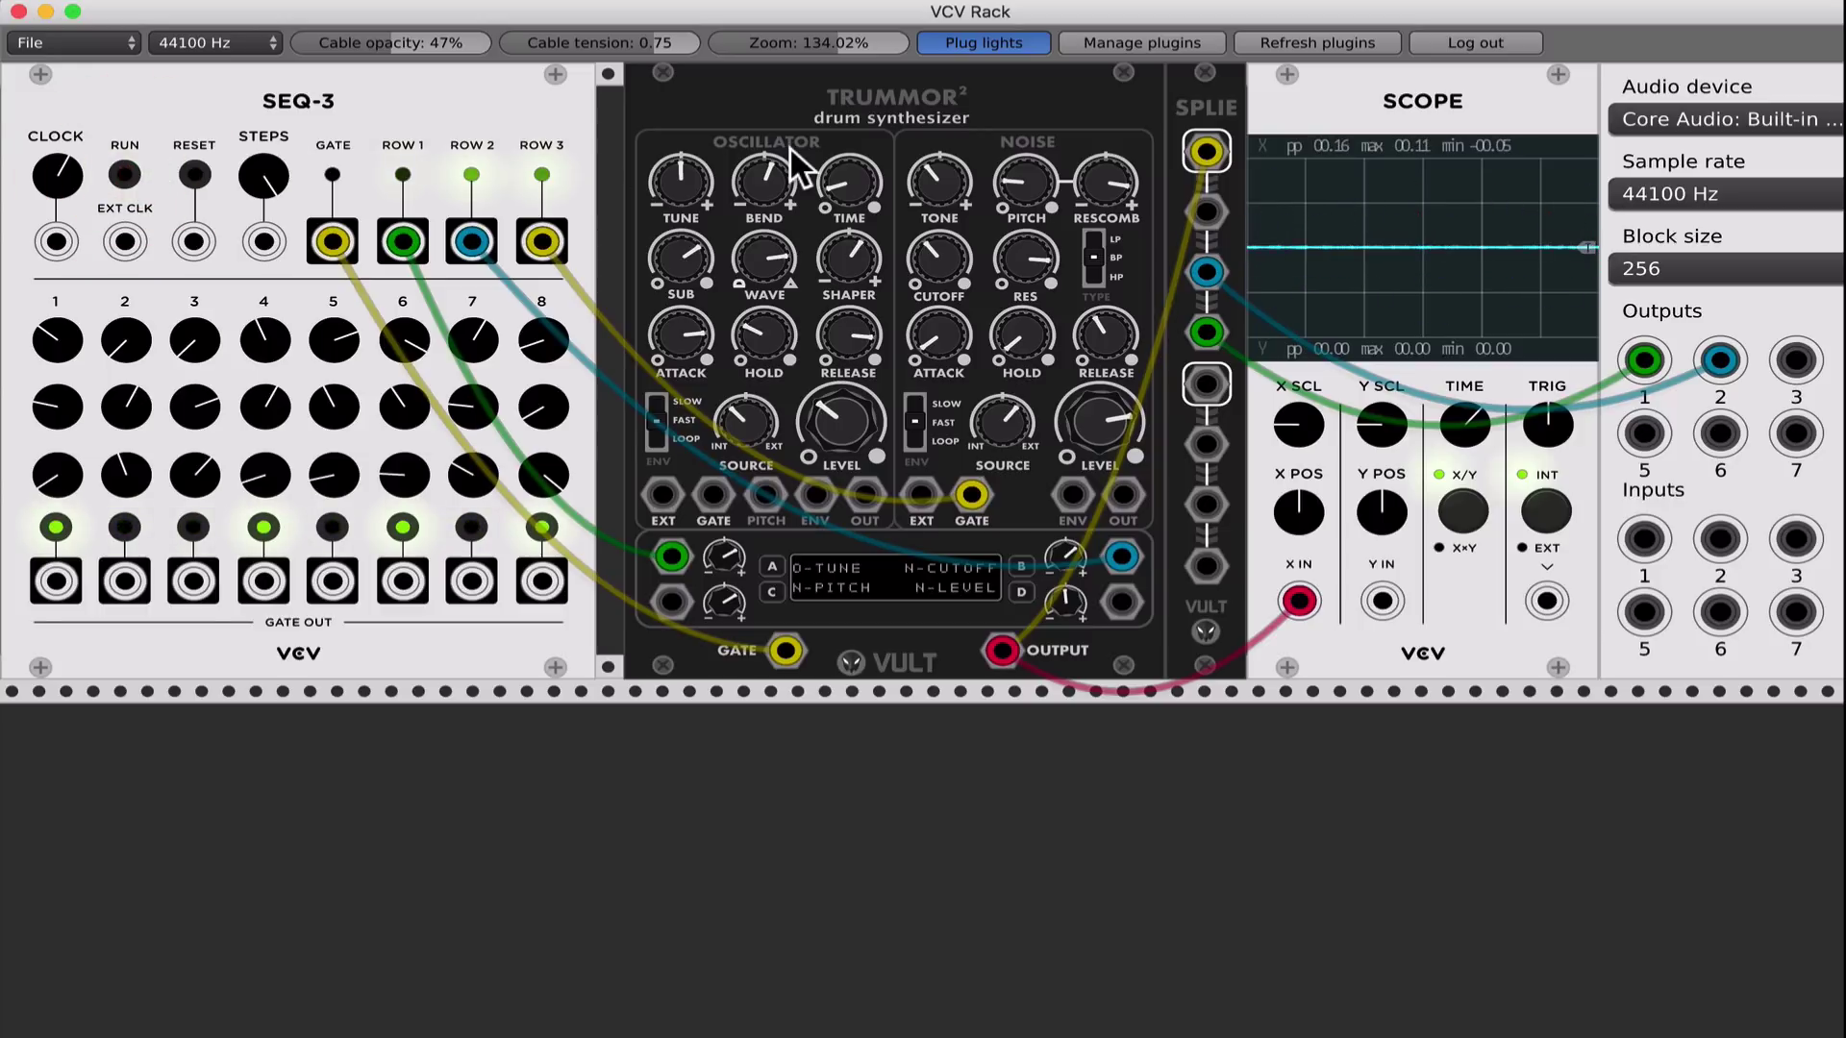